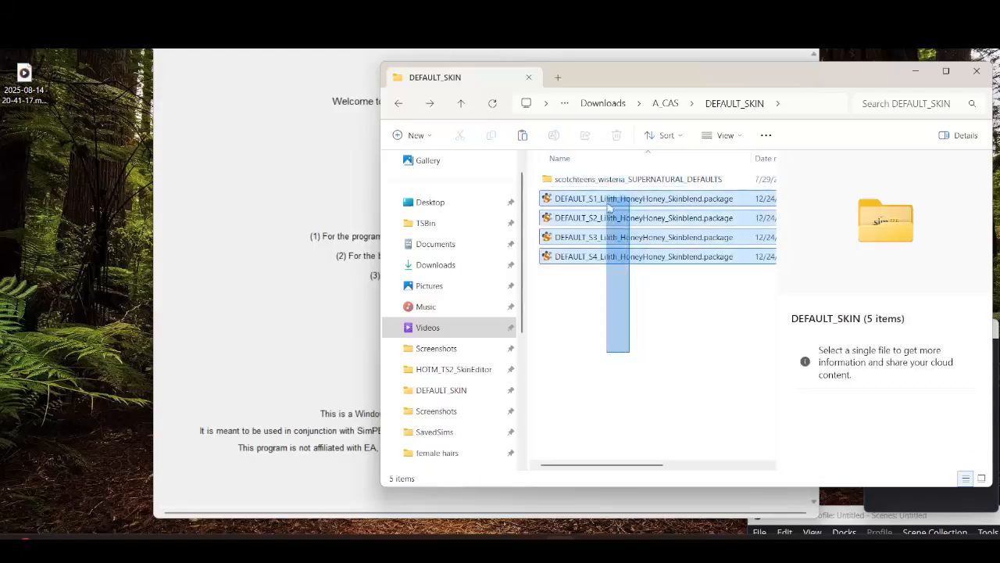
# Open the DEFAULT_S3_Lilith_HoneyHoney_Skinblend.package file in SimPE
pyautogui.click(629, 257)
pyautogui.click(625, 240)
pyautogui.doubleClick(625, 239)
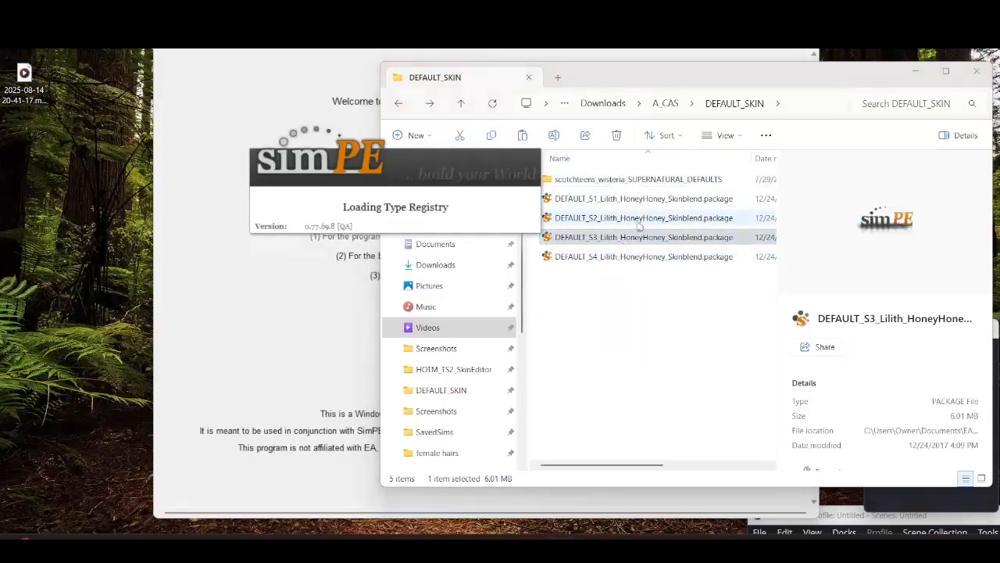
pyautogui.click(724, 237)
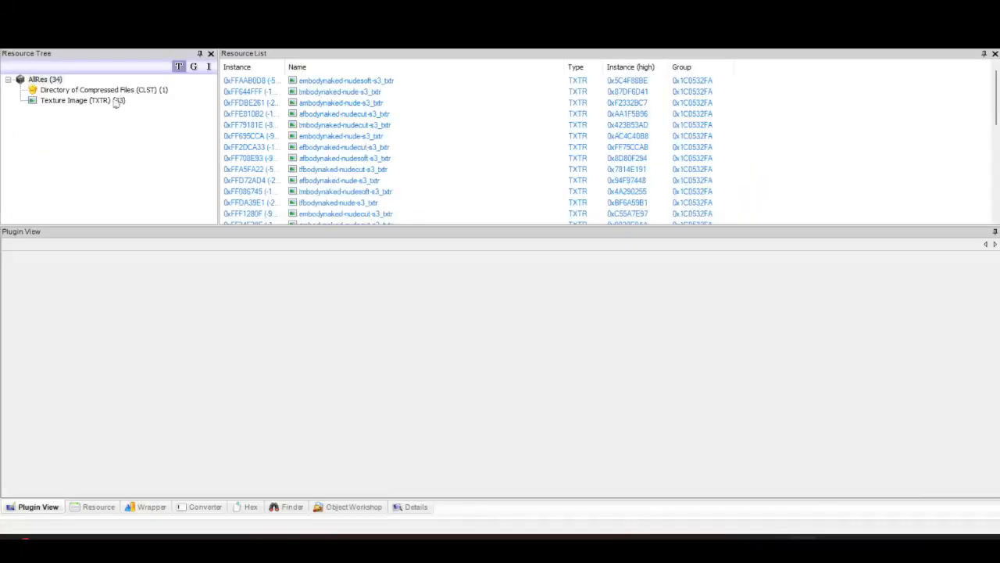
# Sort the resource list by name and preview the afface-s3_txtr texture
pyautogui.click(117, 101)
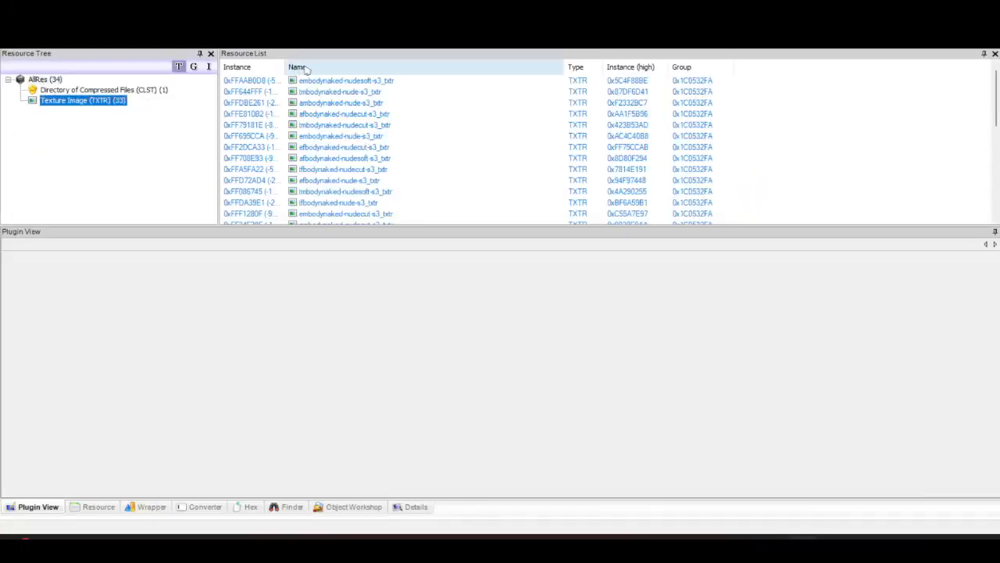
pyautogui.click(307, 69)
pyautogui.click(331, 113)
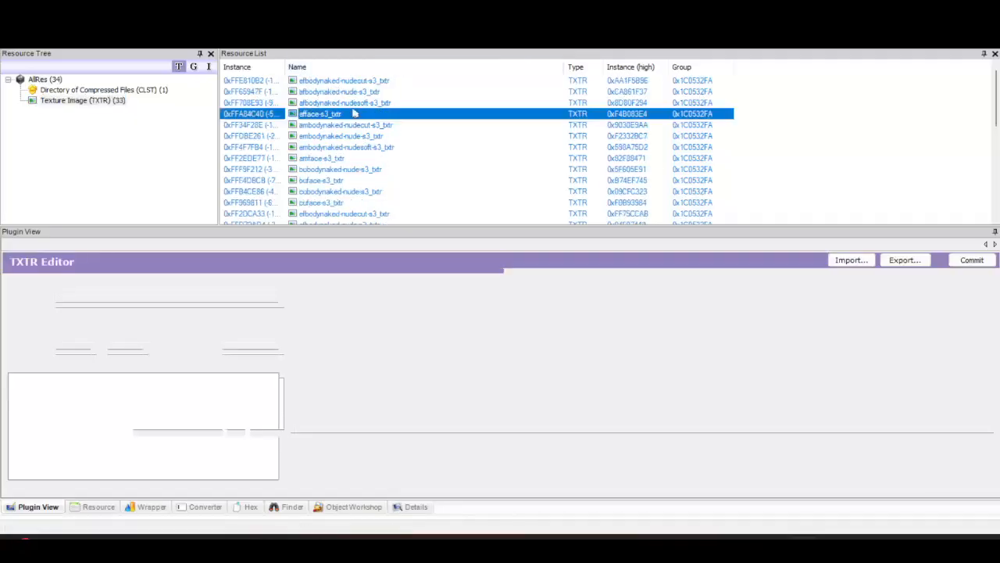
pyautogui.scroll(3, 545, 348)
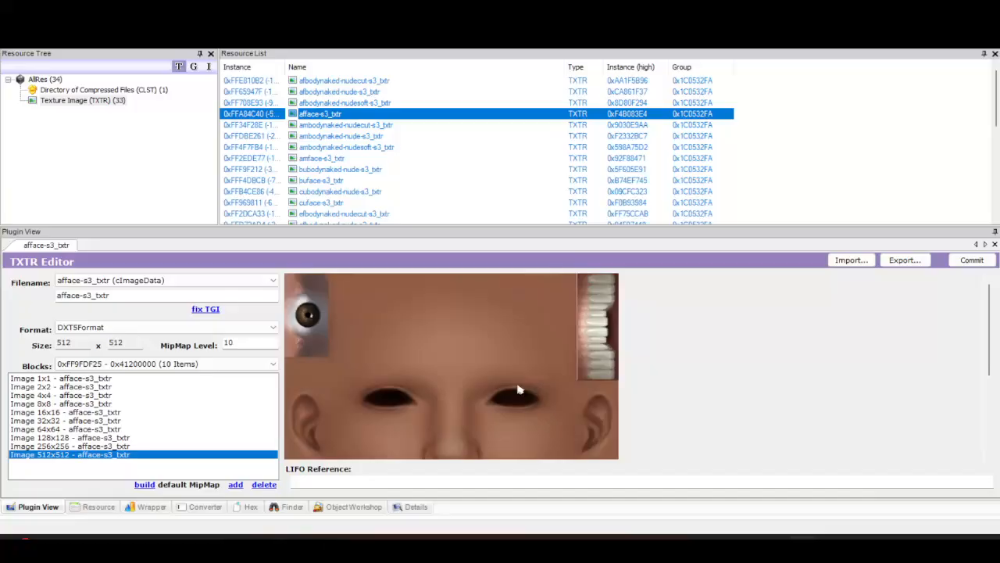
pyautogui.moveTo(539, 8); pyautogui.dragTo(666, 122)
pyautogui.click(198, 138)
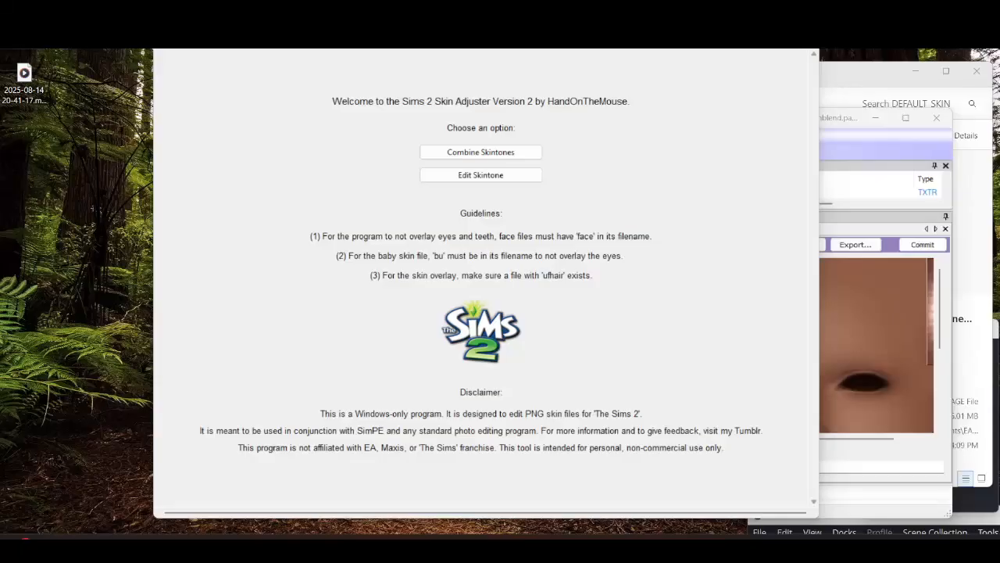
pyautogui.rightClick(24, 53)
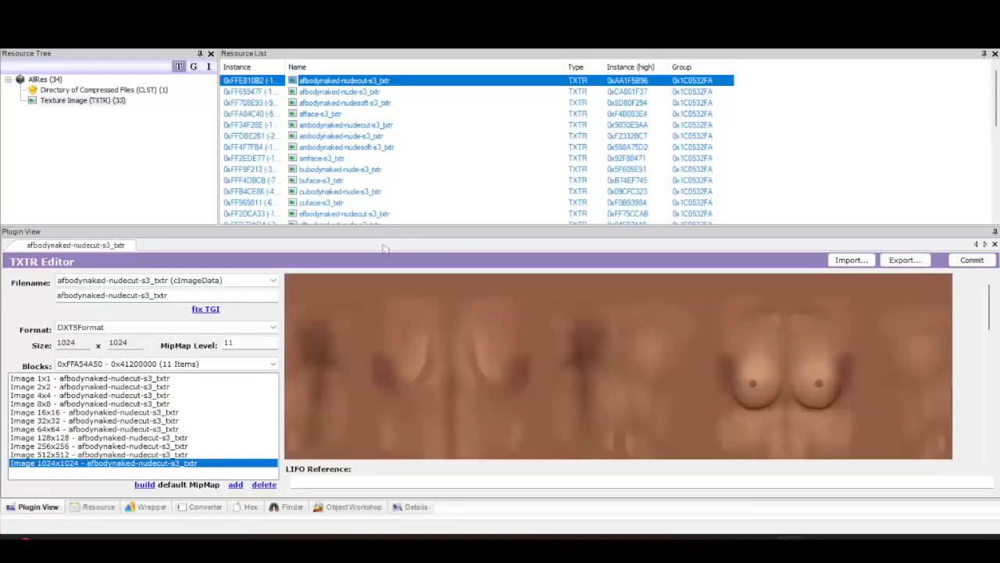
pyautogui.rightClick(427, 346)
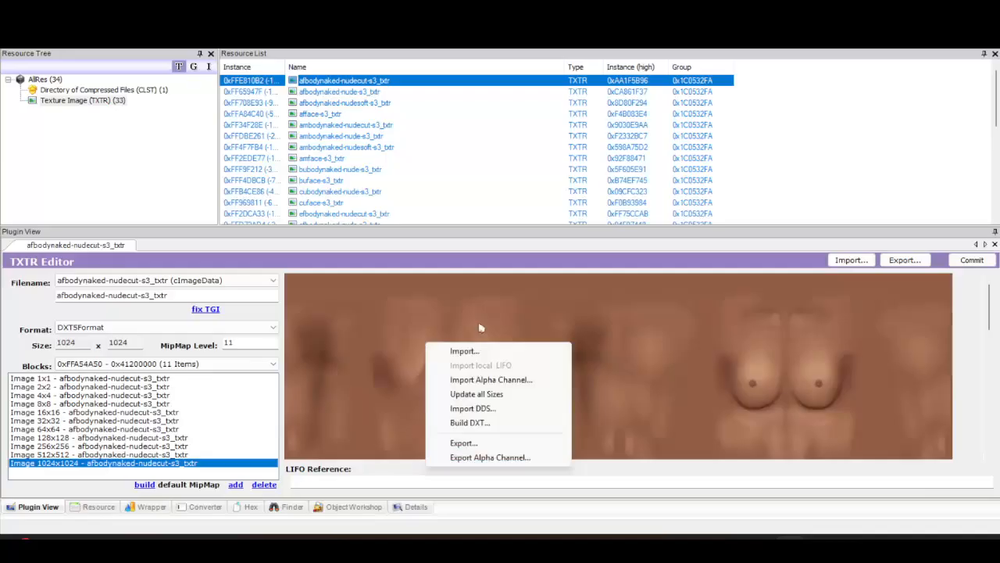
pyautogui.rightClick(590, 322)
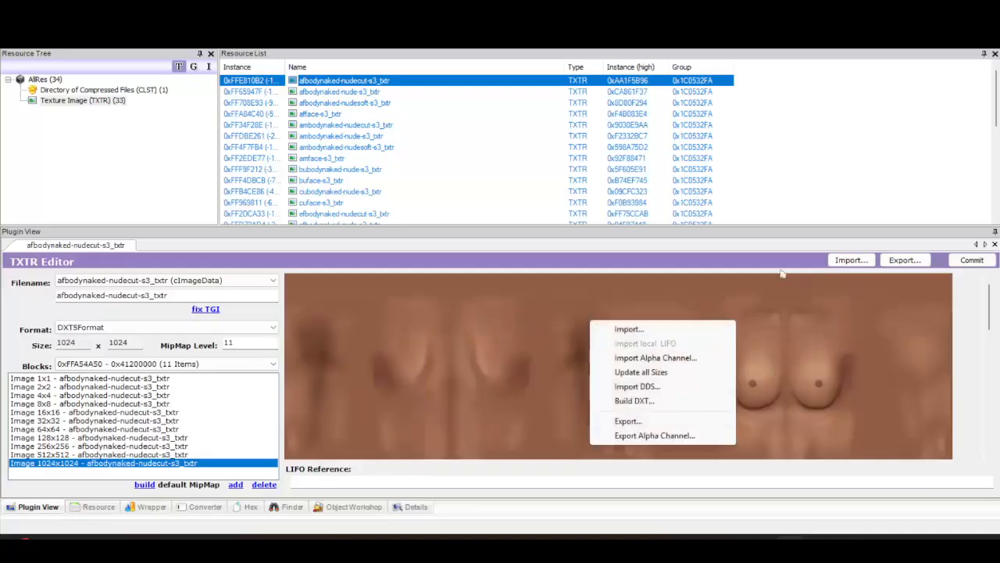
pyautogui.click(751, 256)
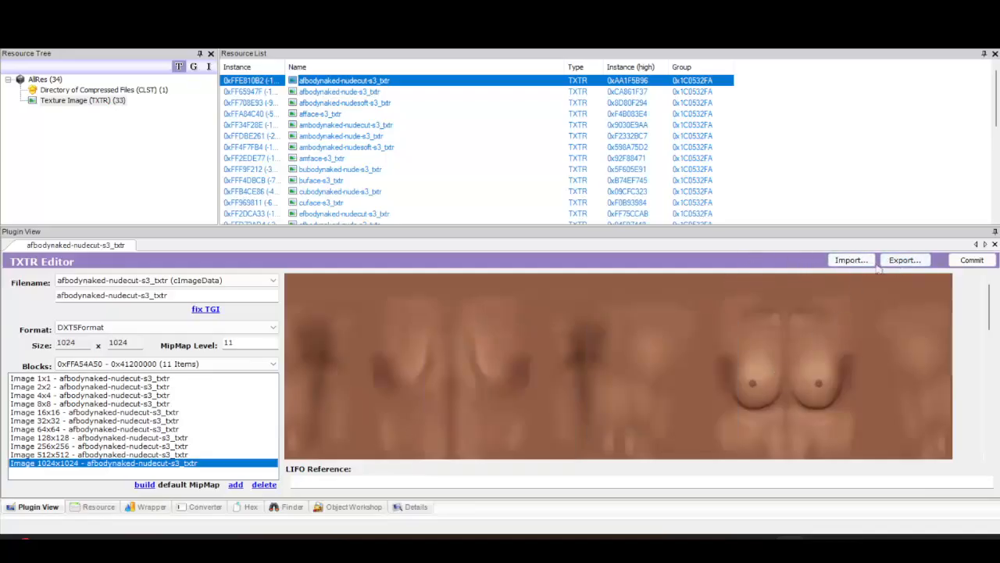
# Create a new folder on the desktop named skinorig
pyautogui.rightClick(26, 153)
pyautogui.moveTo(97, 308)
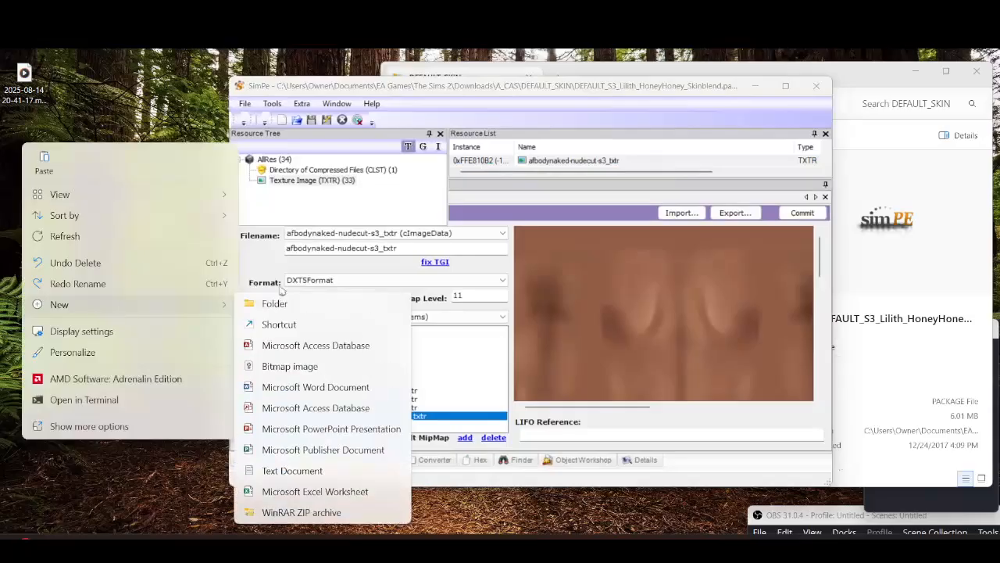
pyautogui.click(325, 305)
pyautogui.write('S')
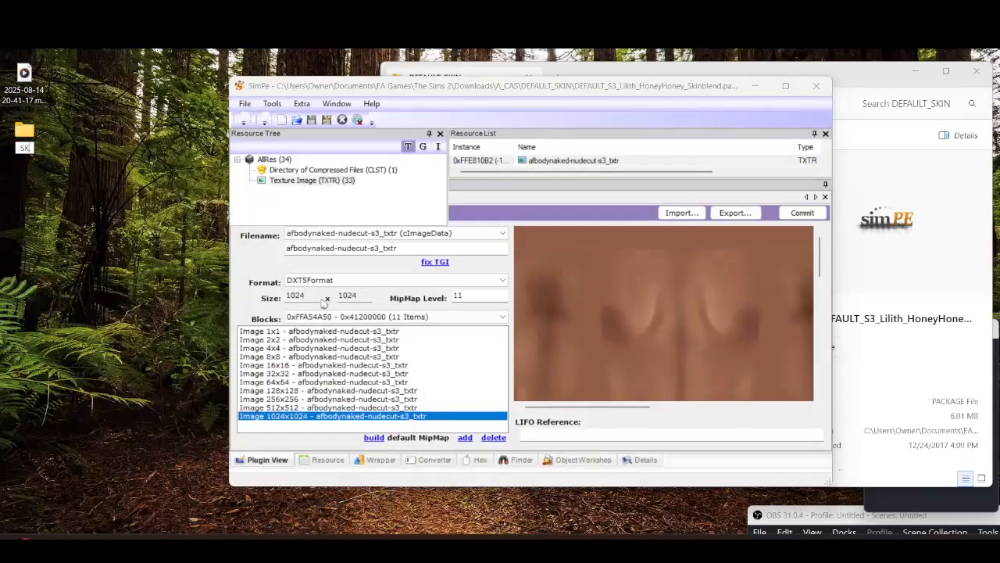
pyautogui.write('kinorig')
# Export the afbodynaked-nudecut-s3_txtr texture as a PNG into the desktop skinorig folder
pyautogui.moveTo(295, 408); pyautogui.dragTo(216, 386)
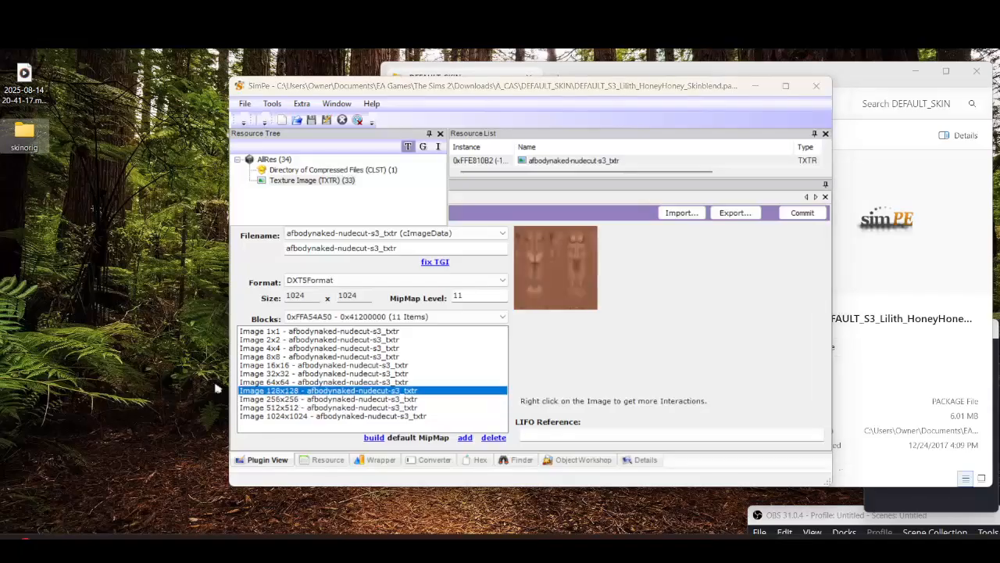
pyautogui.doubleClick(581, 89)
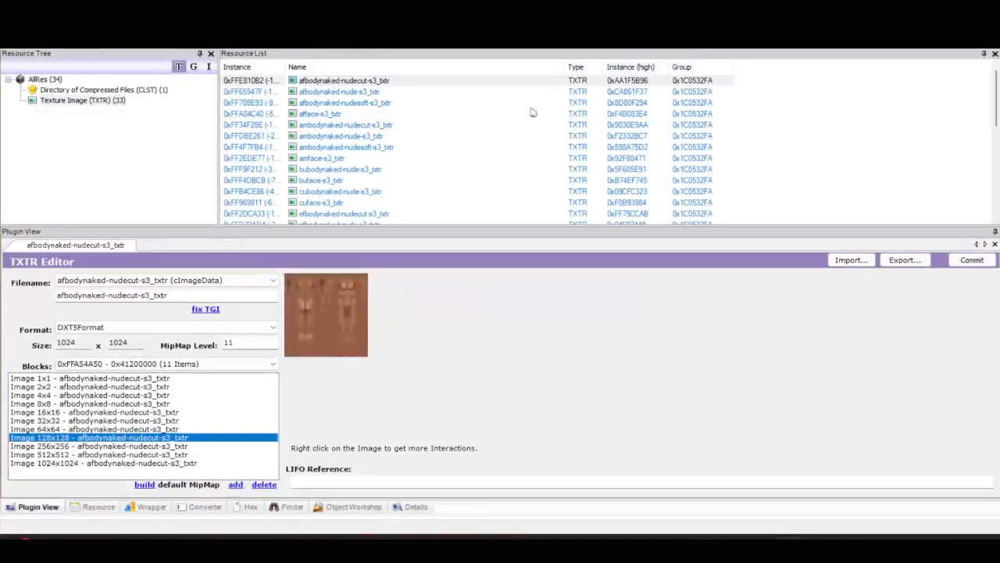
pyautogui.click(508, 102)
pyautogui.click(472, 83)
pyautogui.rightClick(592, 333)
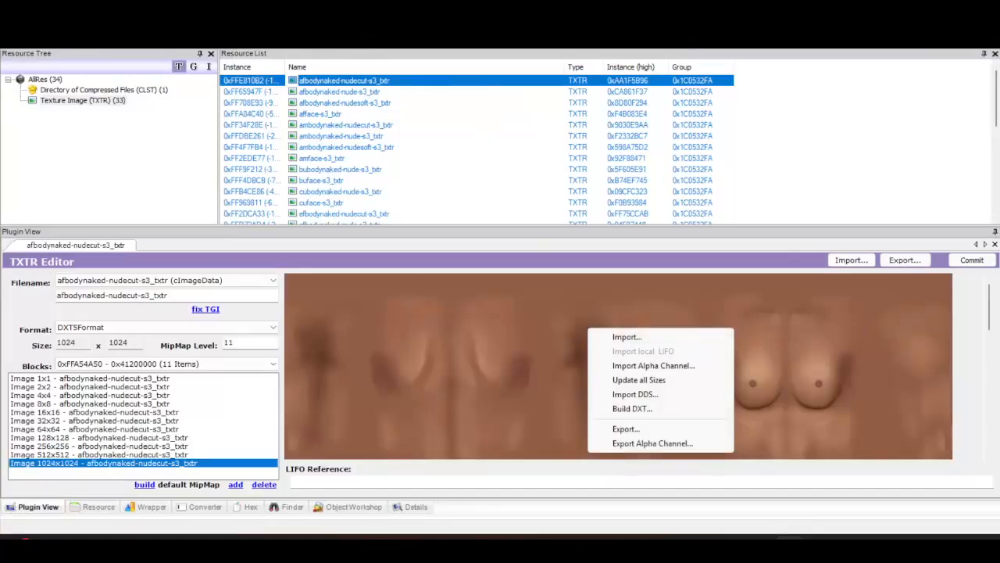
pyautogui.click(665, 429)
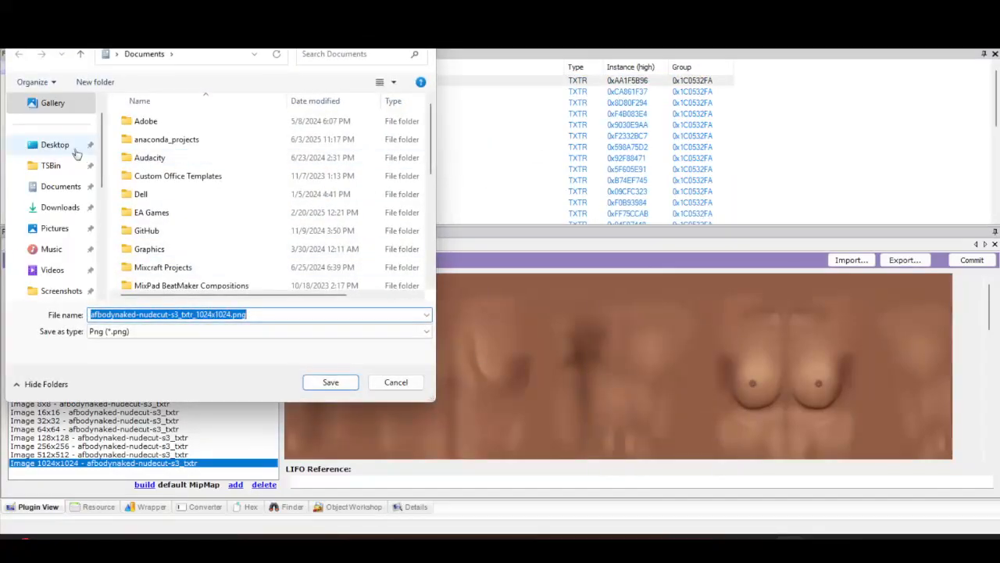
pyautogui.click(68, 150)
pyautogui.click(153, 176)
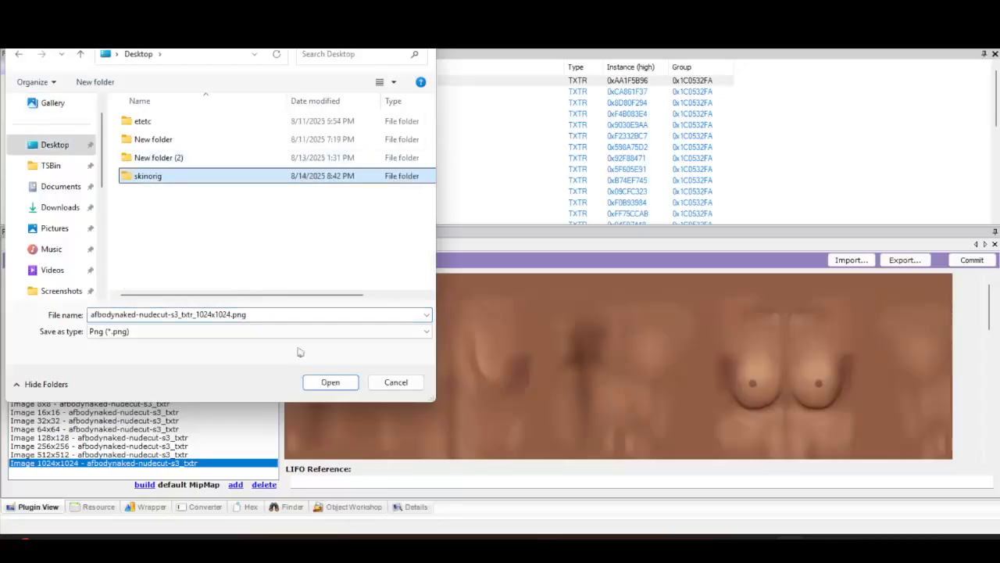
pyautogui.click(330, 381)
pyautogui.click(329, 381)
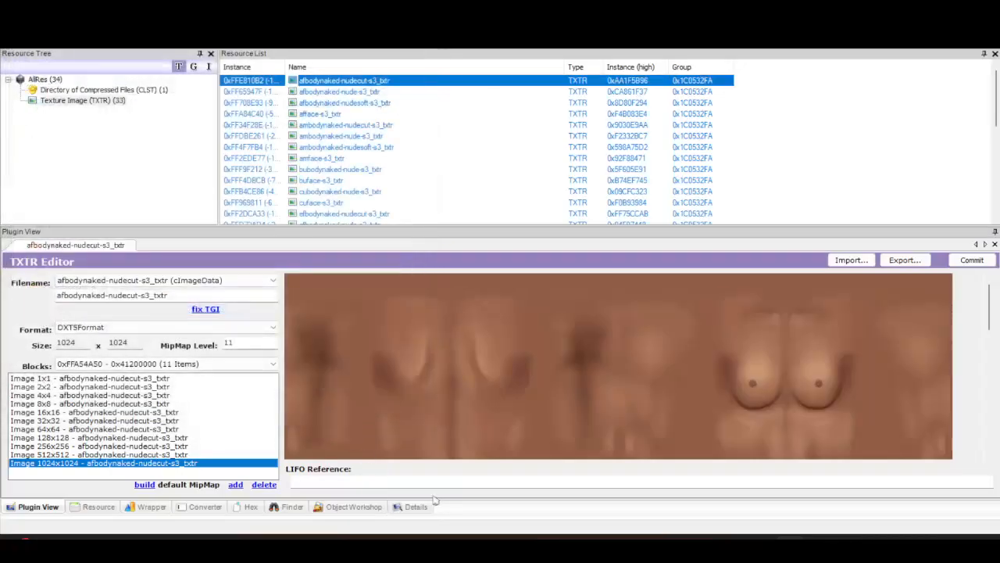
# Export the afbodynaked-nude-s3_txtr texture as a PNG into the skinorig folder
pyautogui.click(367, 91)
pyautogui.rightClick(521, 350)
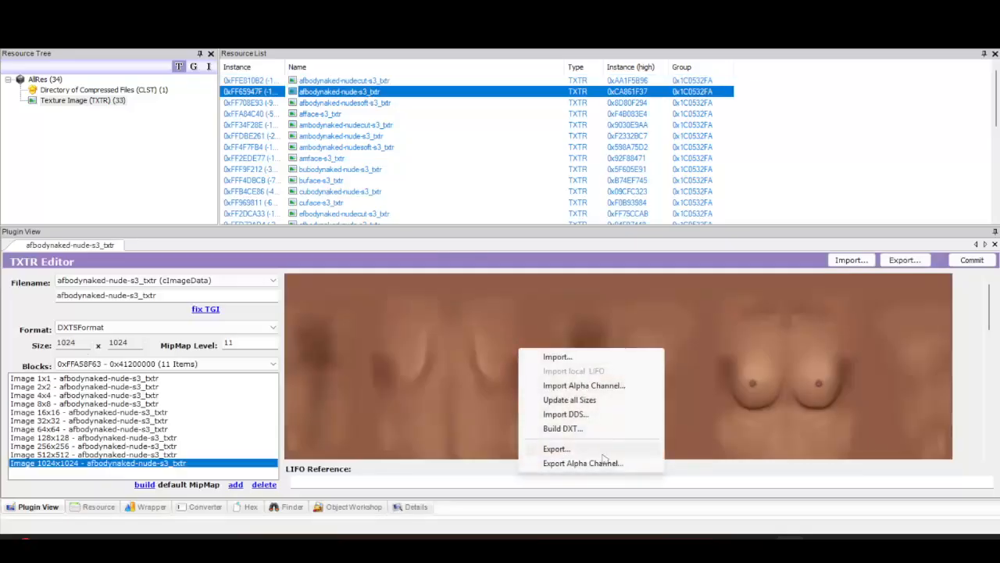
pyautogui.click(578, 449)
pyautogui.click(332, 380)
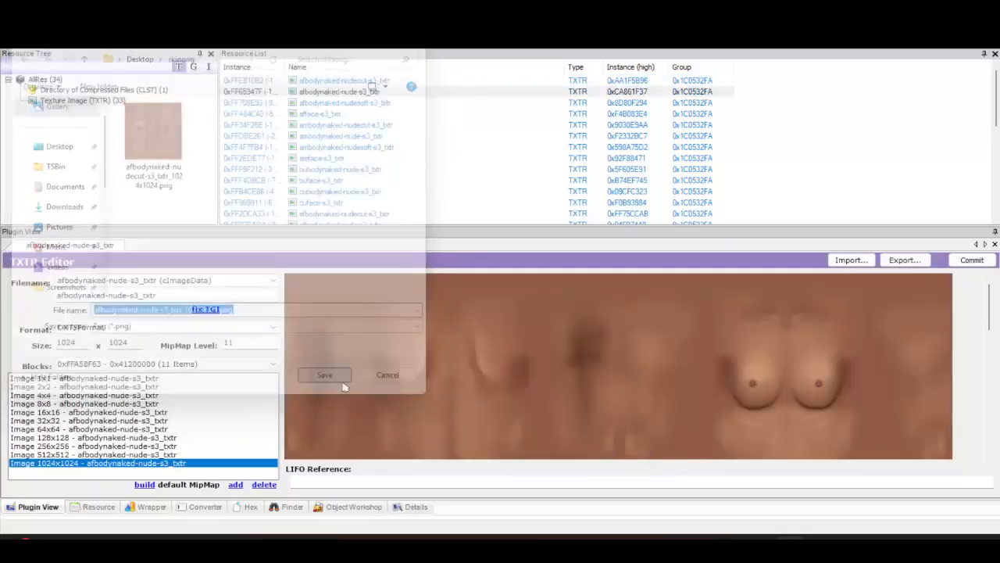
# Export the afbodynaked-nudesoft-s3_txtr texture as a PNG into the skinorig folder
pyautogui.click(344, 103)
pyautogui.rightClick(520, 343)
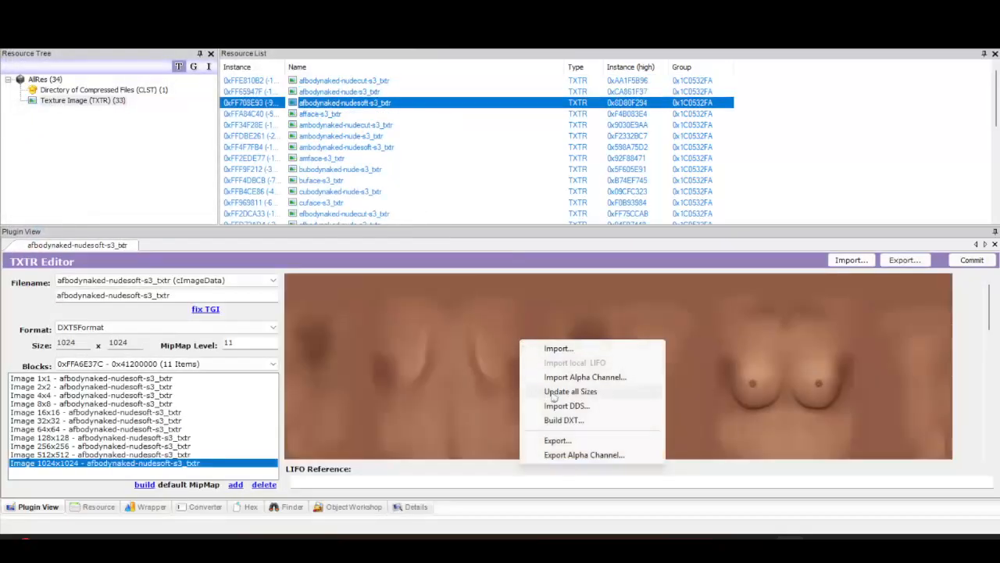
pyautogui.click(569, 442)
pyautogui.click(331, 380)
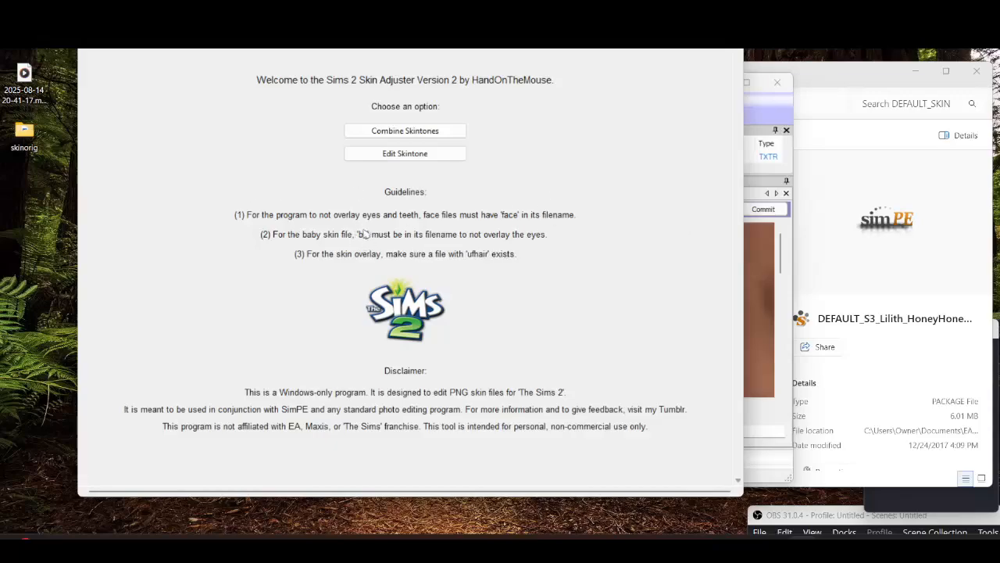
# Browse the texture list, previewing the baby body and adult face textures
pyautogui.click(751, 86)
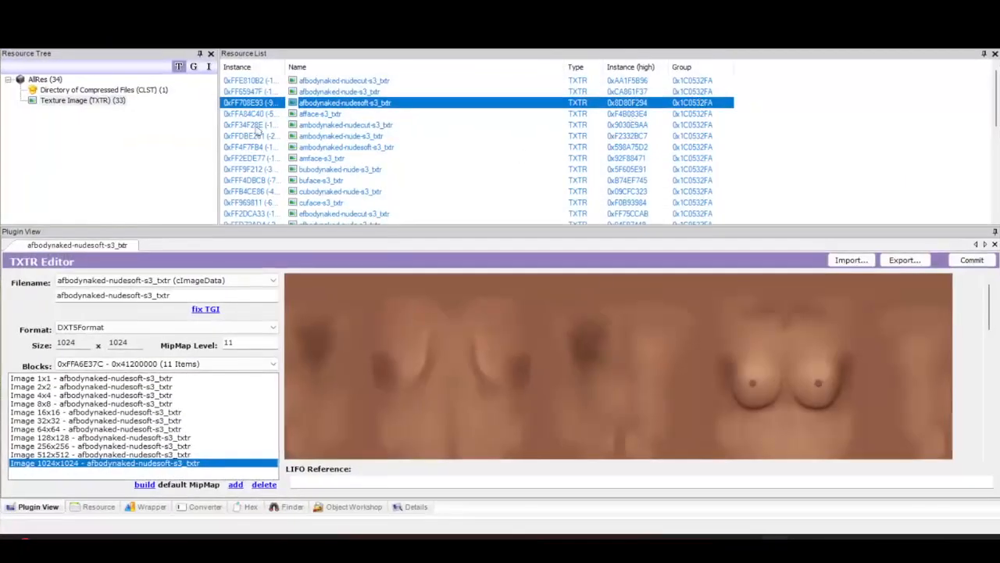
pyautogui.click(342, 181)
pyautogui.click(352, 170)
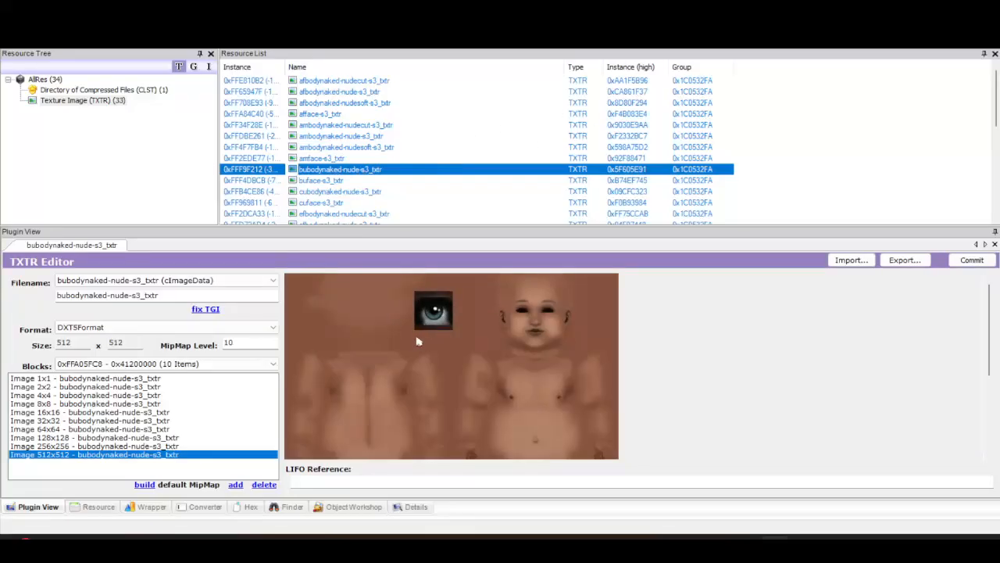
pyautogui.click(336, 115)
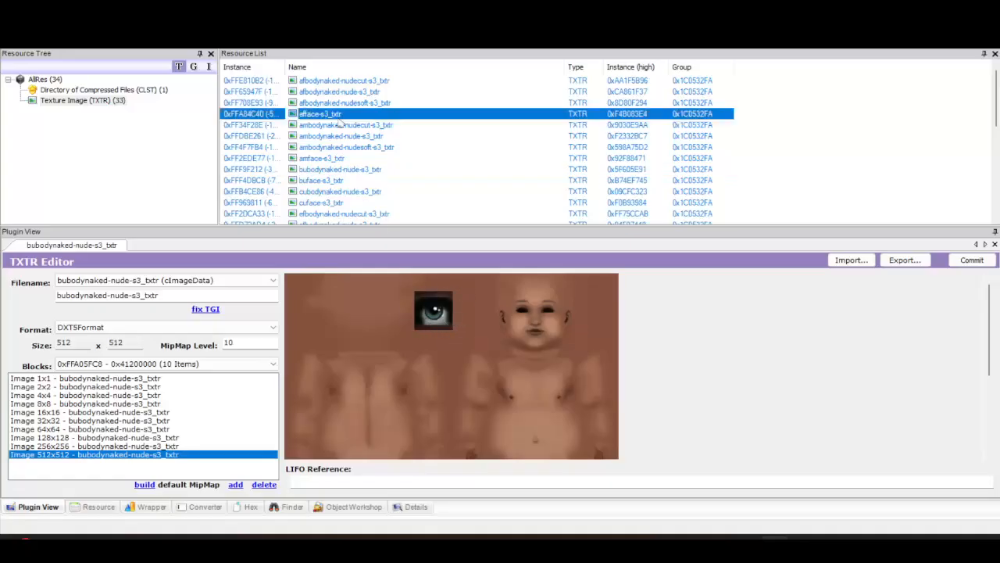
# Open the skinorig folder to check the exported images, then close it
pyautogui.moveTo(516, 8); pyautogui.dragTo(539, 48)
pyautogui.doubleClick(29, 134)
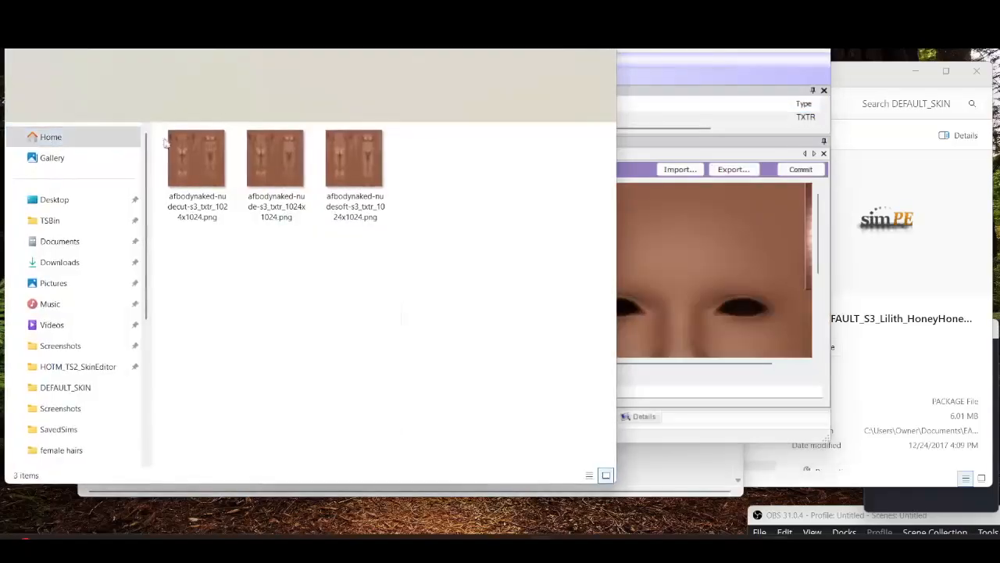
pyautogui.click(603, 51)
pyautogui.click(785, 47)
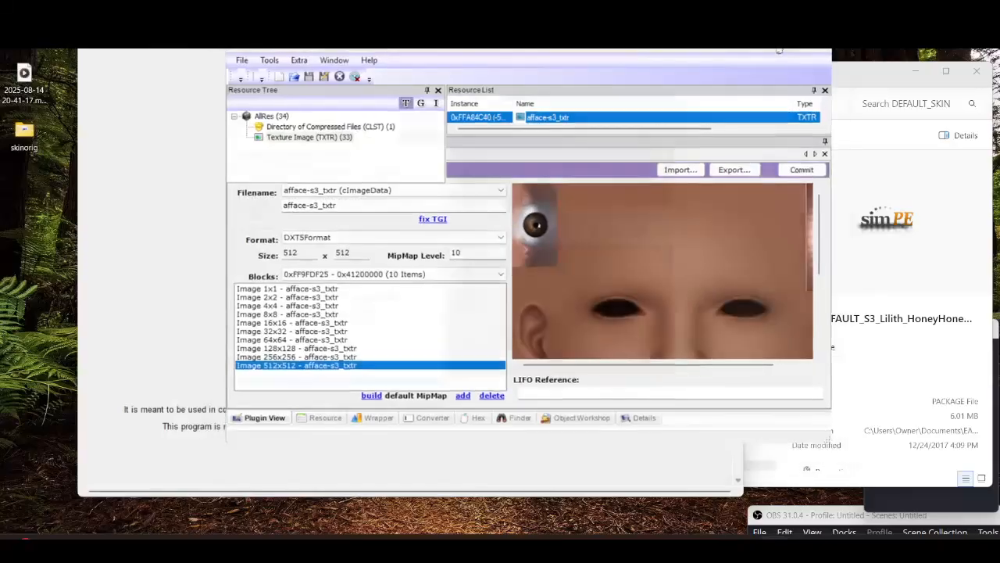
# Export the afface-s3_txtr texture as a PNG into the skinorig folder
pyautogui.click(317, 125)
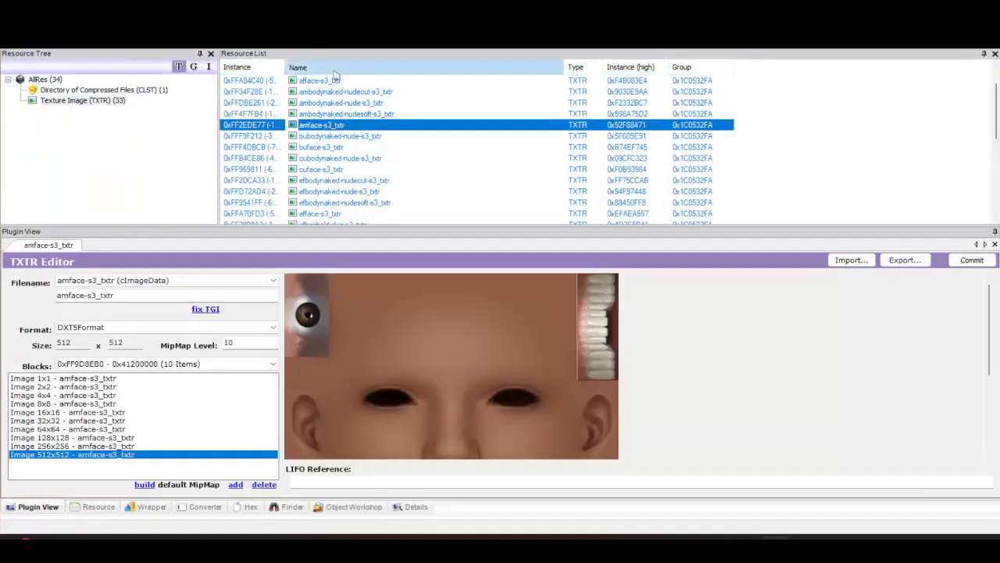
pyautogui.scroll(3, 338, 87)
pyautogui.scroll(-4, 338, 88)
pyautogui.scroll(2, 349, 103)
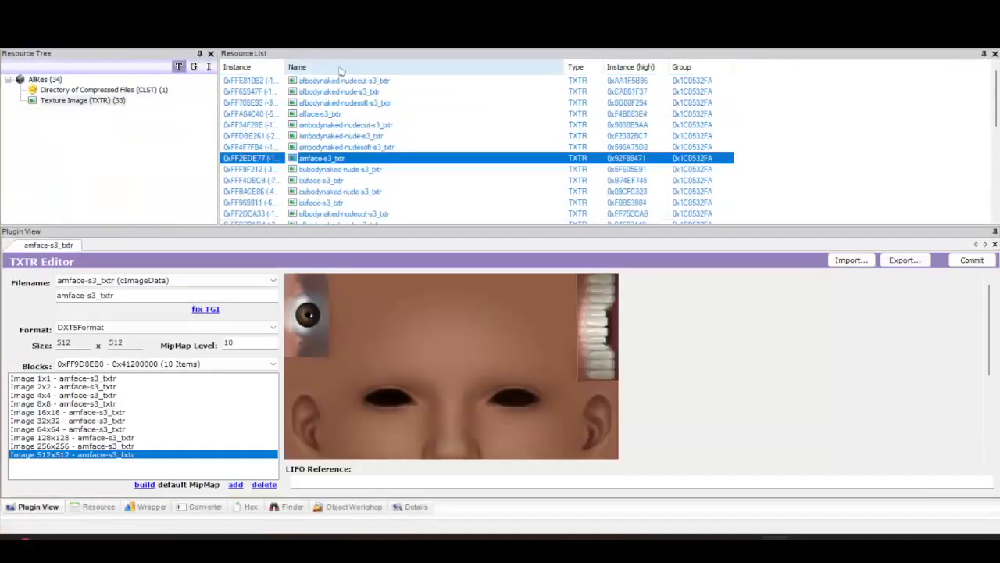
pyautogui.click(332, 114)
pyautogui.rightClick(450, 347)
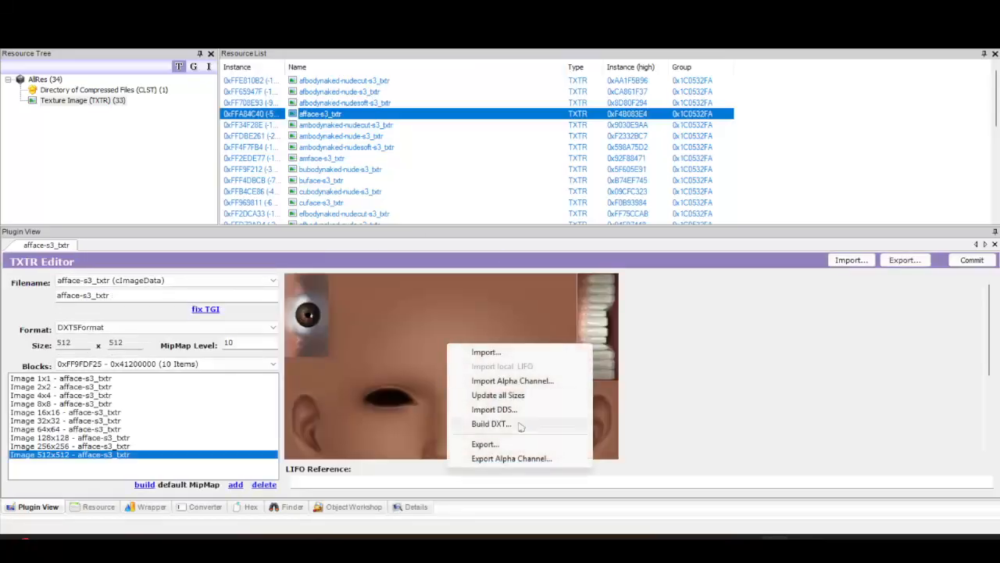
pyautogui.click(519, 445)
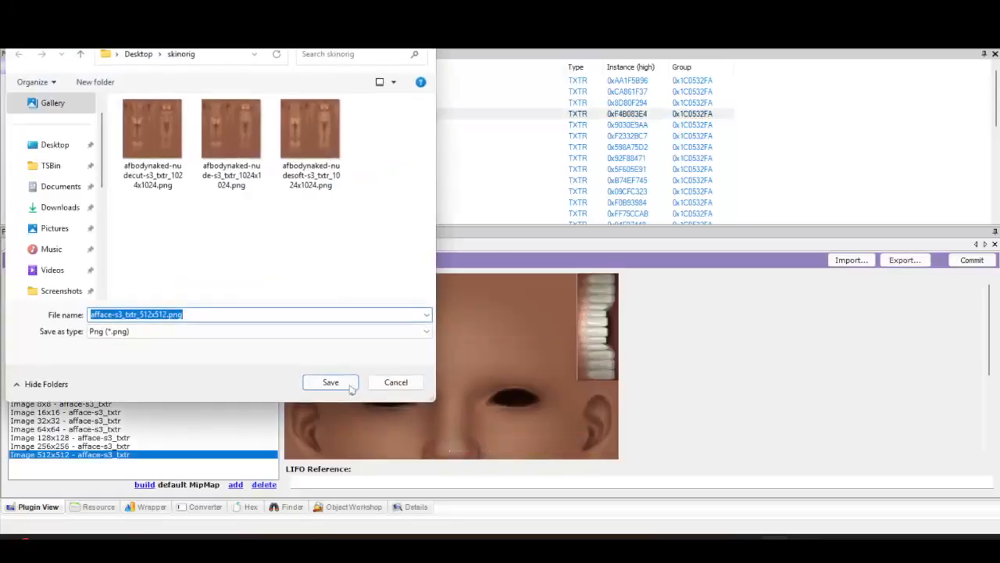
pyautogui.click(331, 382)
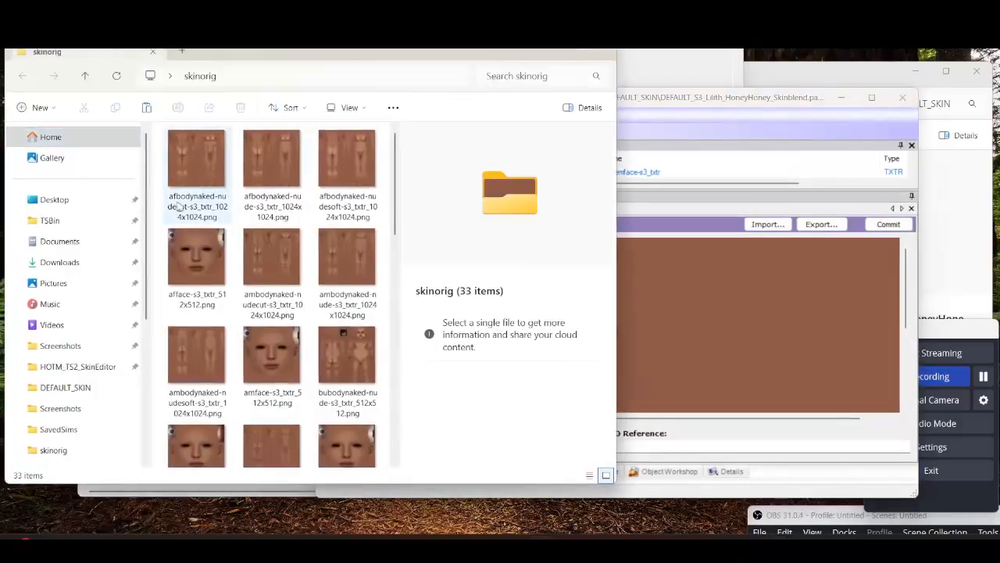
# Open the skinorig folder's properties and close them
pyautogui.rightClick(159, 203)
pyautogui.click(204, 362)
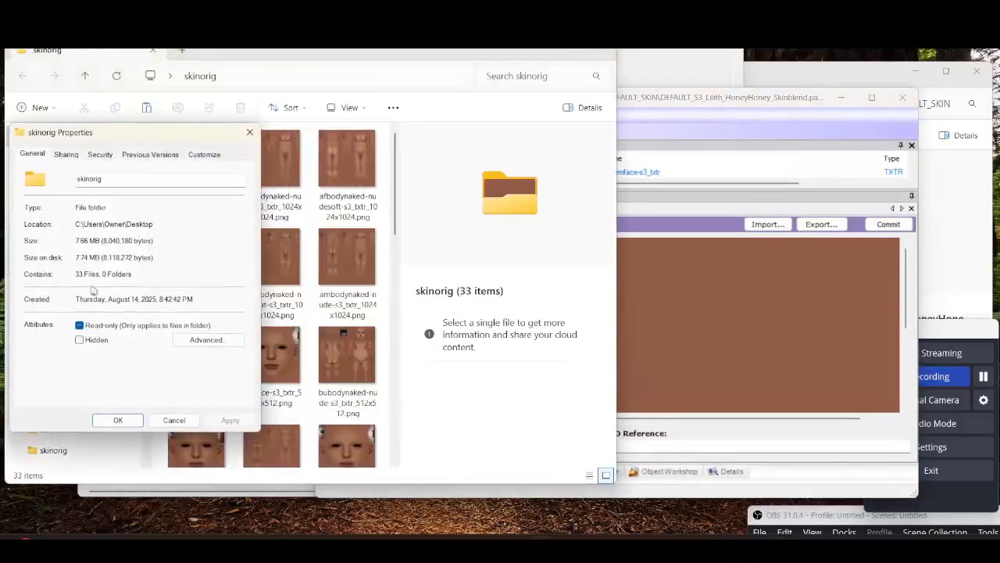
pyautogui.click(250, 133)
# Minimize the SimPE window
pyautogui.click(808, 99)
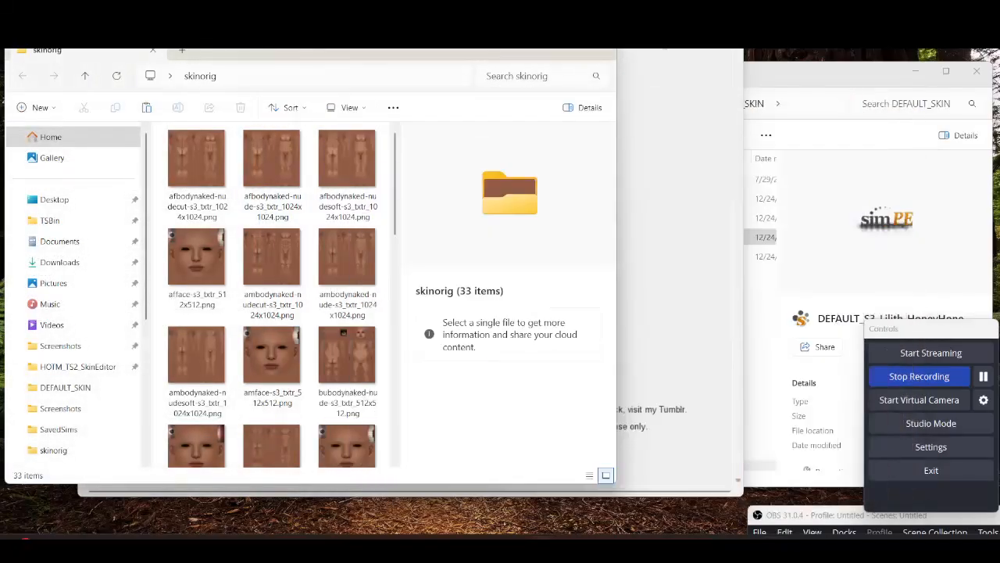
pyautogui.click(841, 97)
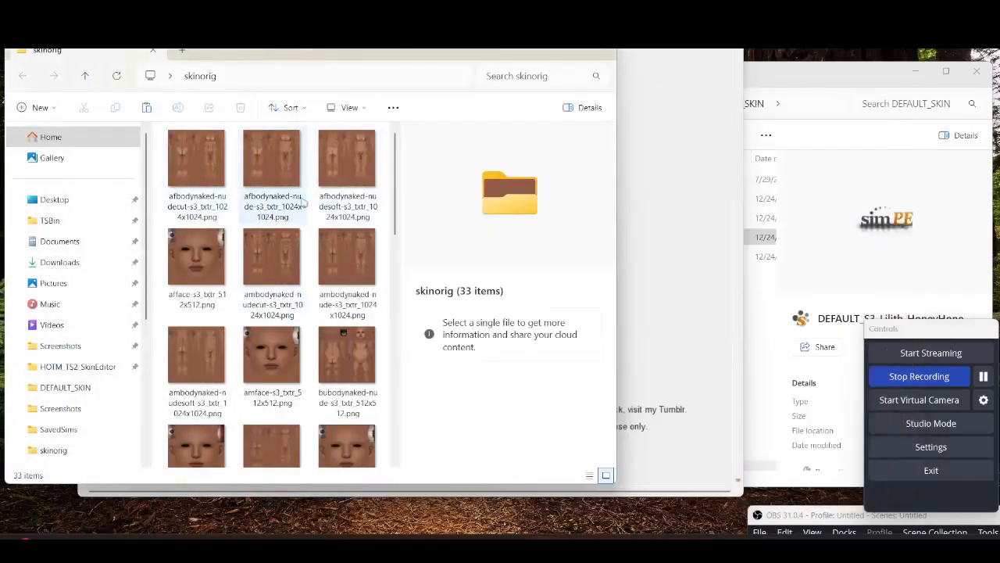
pyautogui.moveTo(402, 34); pyautogui.dragTo(600, 41)
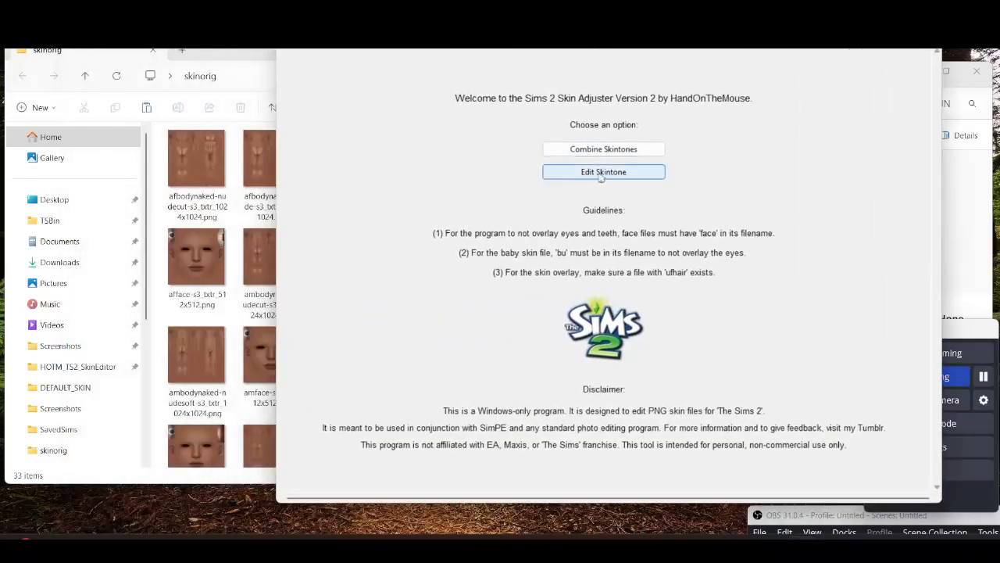
pyautogui.click(586, 150)
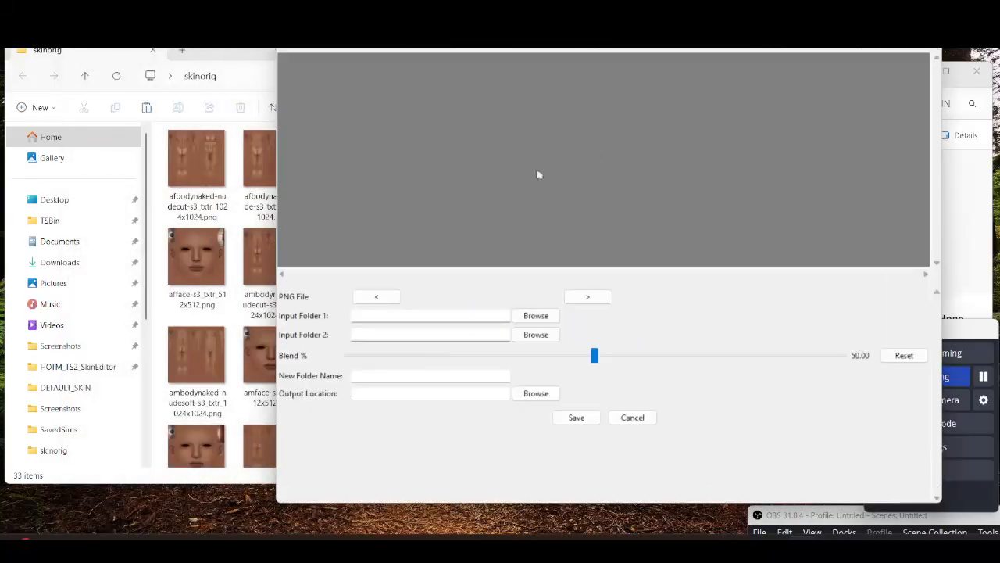
pyautogui.click(196, 164)
pyautogui.click(685, 317)
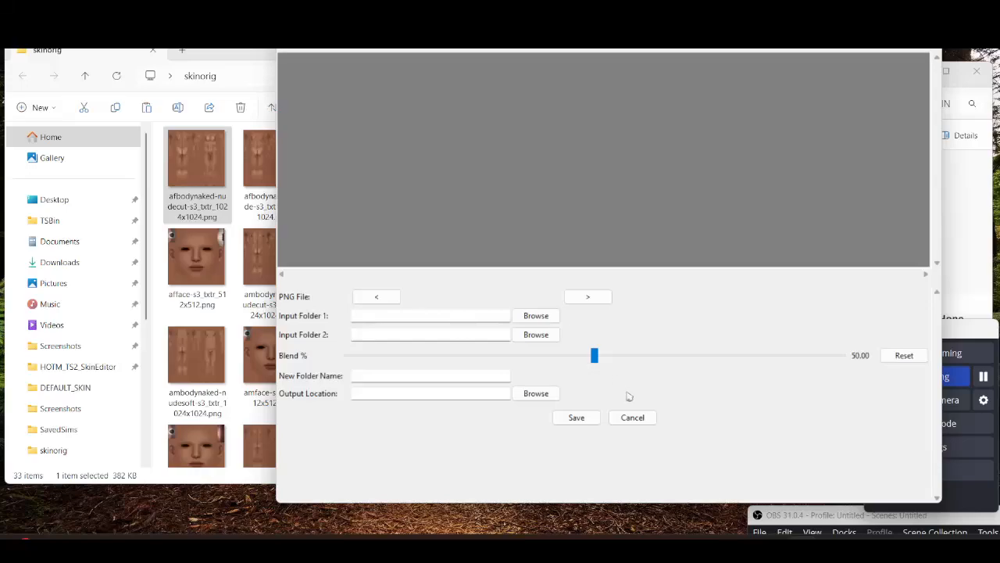
pyautogui.moveTo(594, 355); pyautogui.dragTo(634, 356)
pyautogui.click(633, 417)
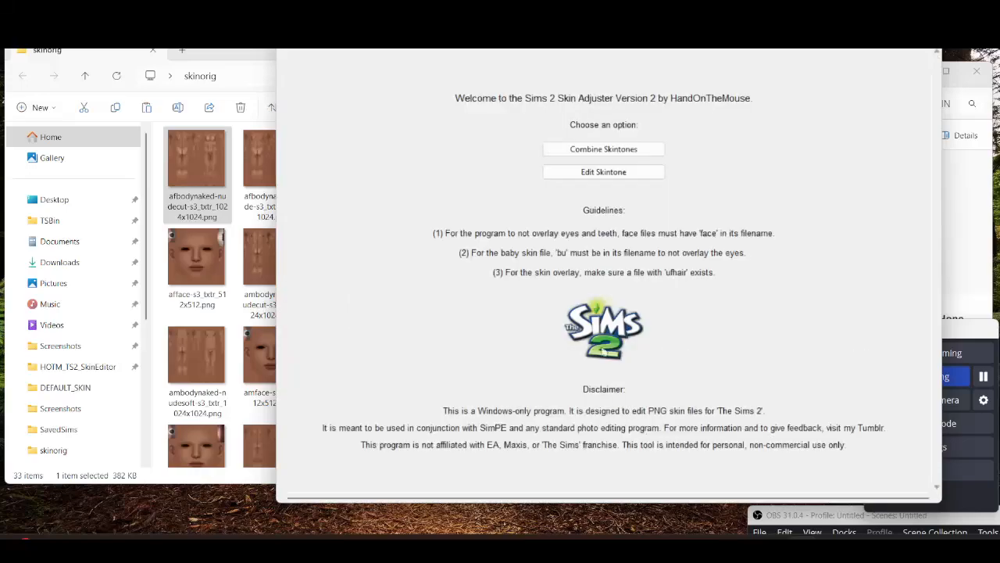
# Start Edit Skintone and set the input folder to the skinorig folder on the Desktop
pyautogui.click(600, 173)
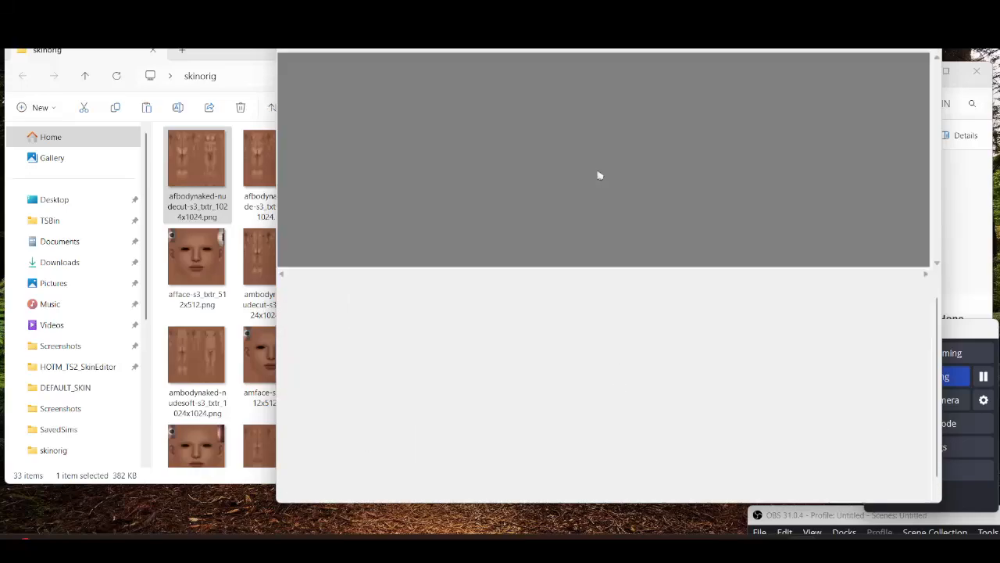
pyautogui.click(536, 313)
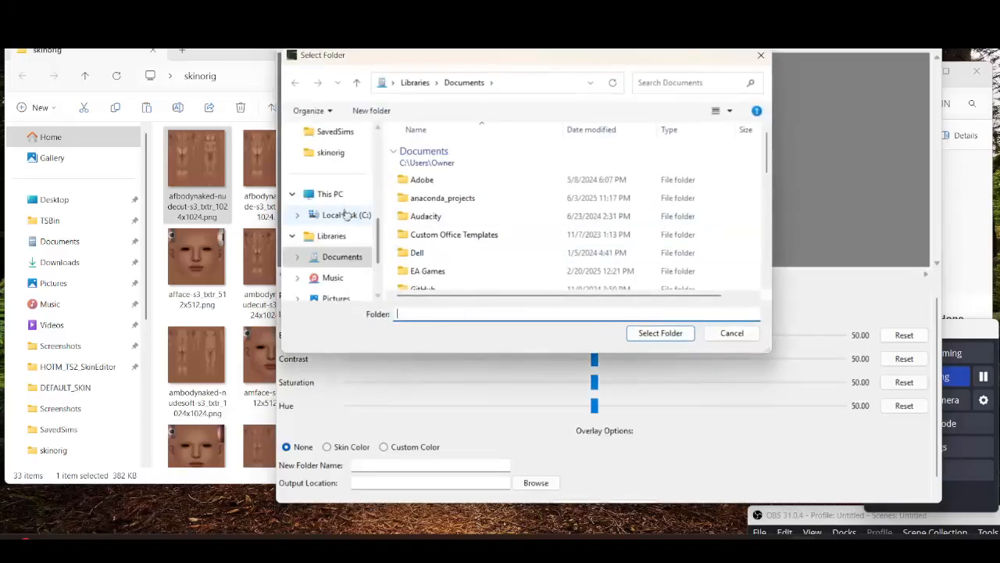
pyautogui.scroll(5, 344, 207)
pyautogui.click(328, 176)
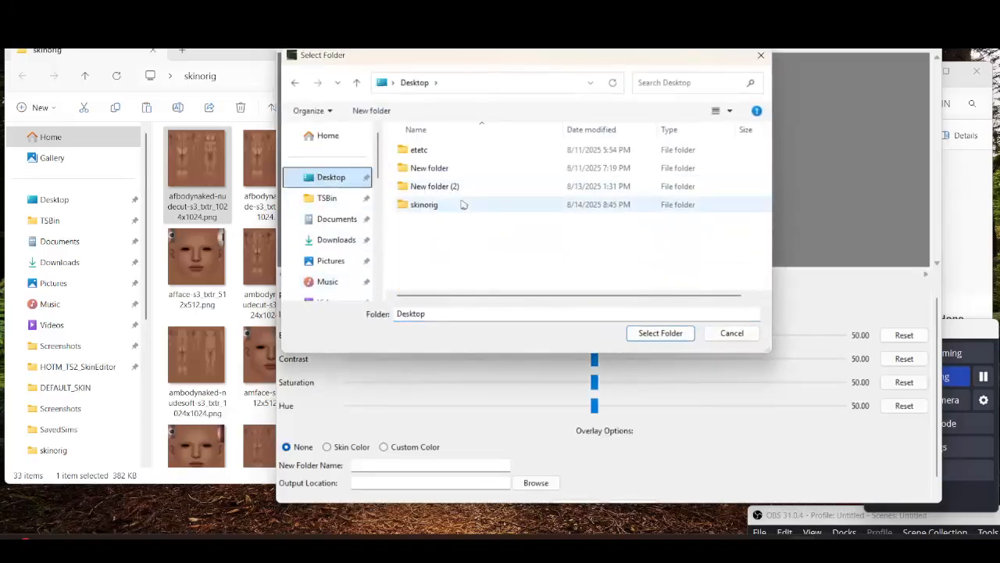
pyautogui.click(459, 209)
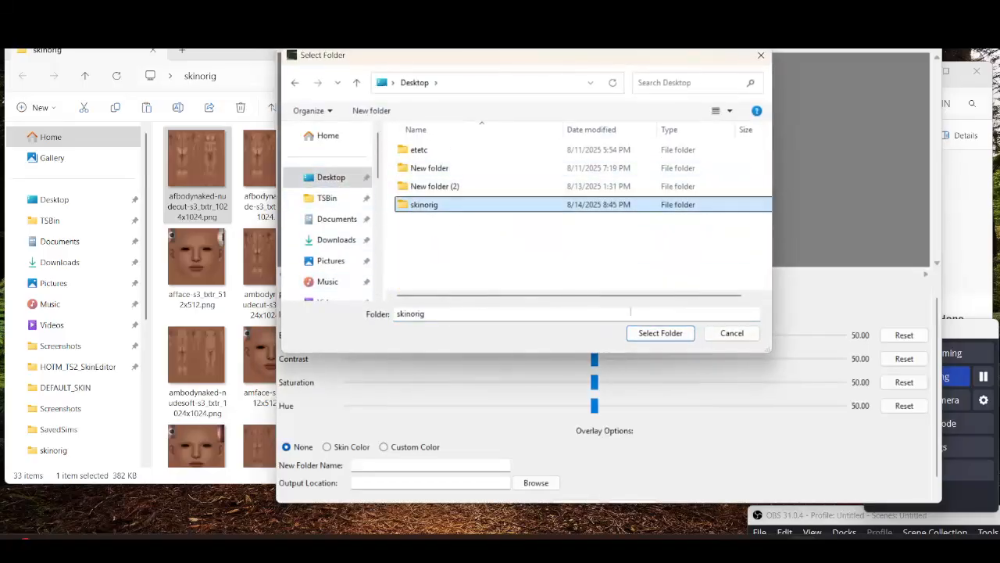
pyautogui.click(648, 334)
# Browse through the input textures while testing brightness and contrast adjustments, then reset the sliders
pyautogui.click(592, 296)
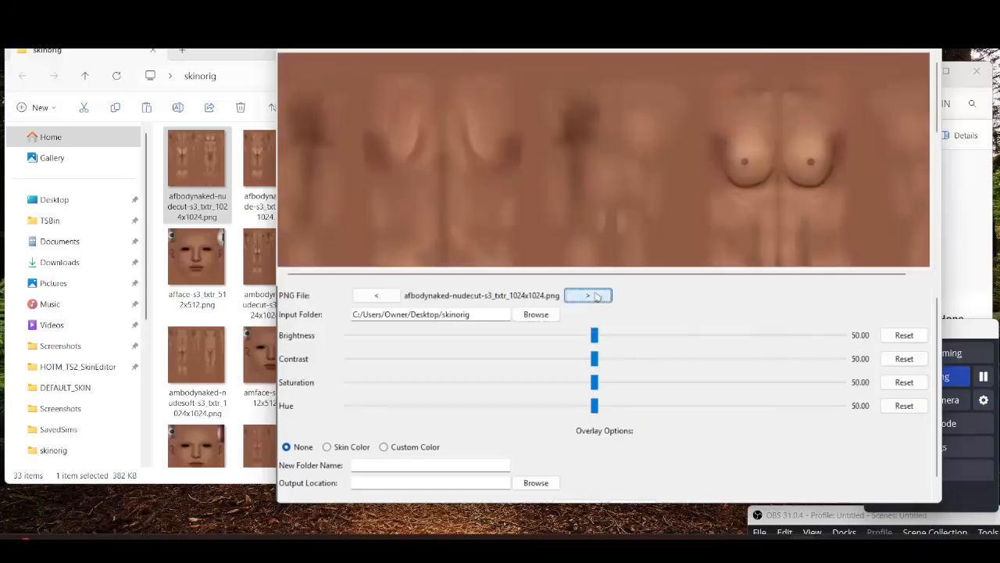
pyautogui.click(594, 295)
pyautogui.click(596, 295)
pyautogui.click(599, 301)
pyautogui.click(600, 300)
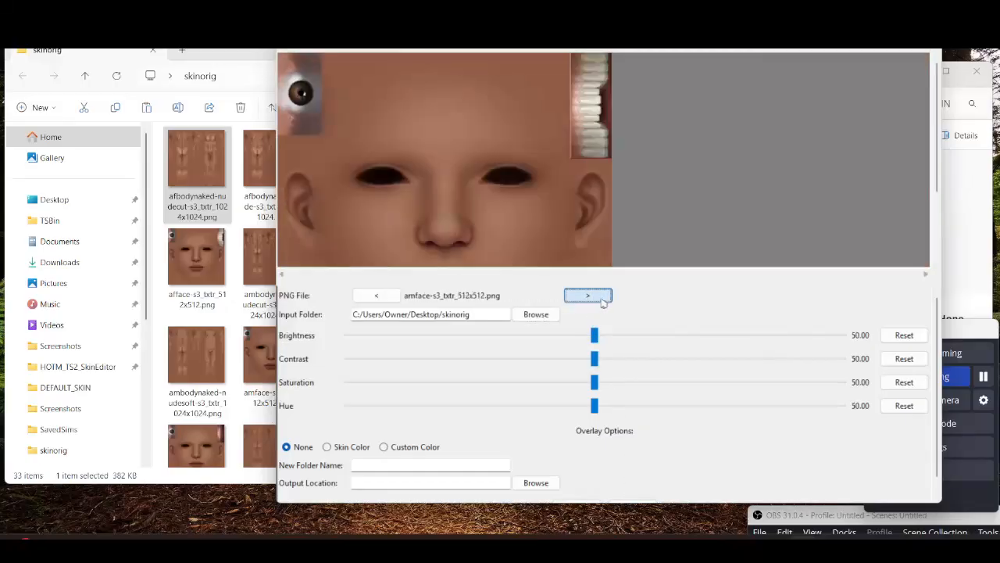
pyautogui.click(601, 300)
pyautogui.click(601, 300)
pyautogui.moveTo(595, 335); pyautogui.dragTo(845, 335)
pyautogui.click(589, 295)
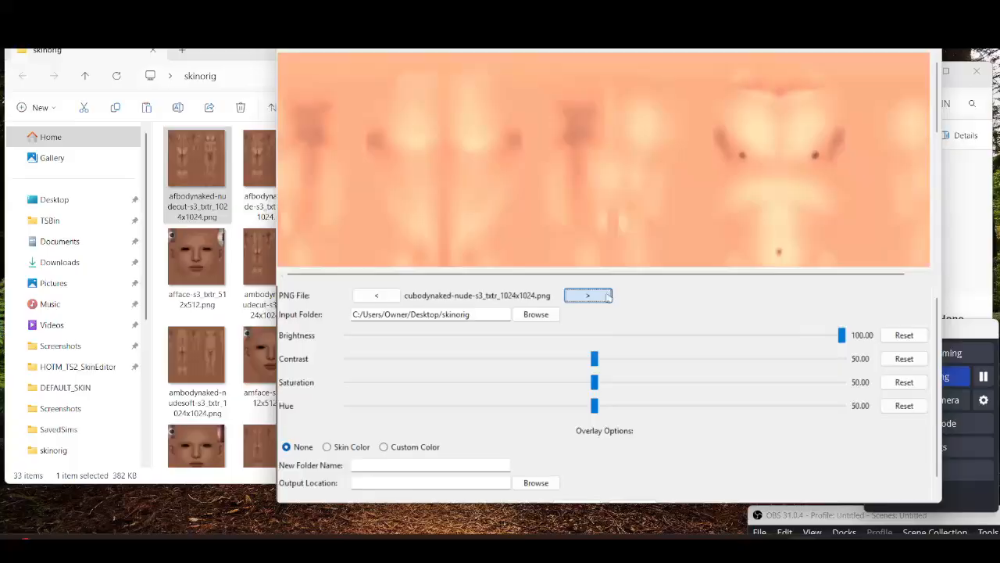
pyautogui.moveTo(595, 359); pyautogui.dragTo(389, 371)
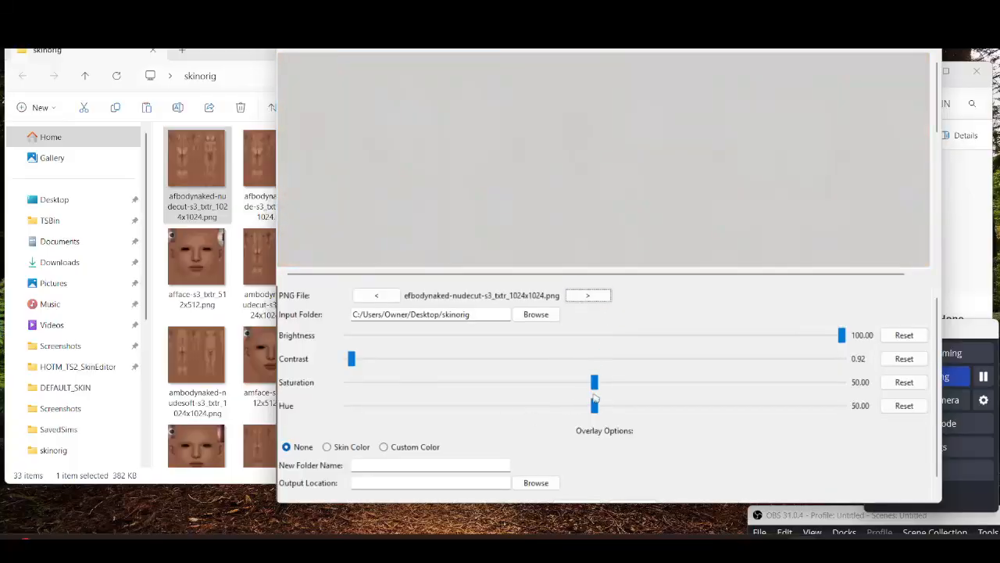
pyautogui.click(587, 297)
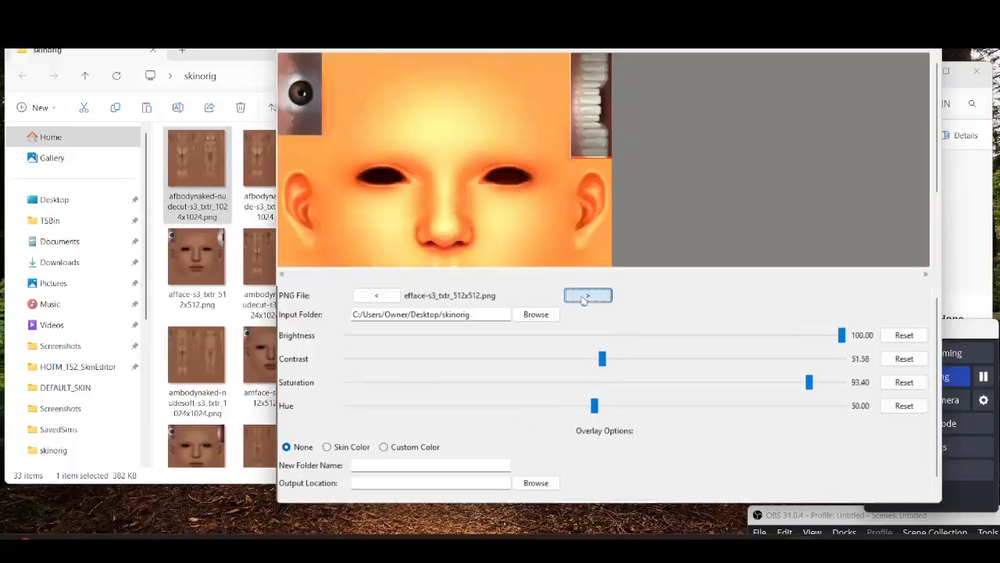
pyautogui.click(586, 296)
pyautogui.click(586, 296)
pyautogui.click(892, 337)
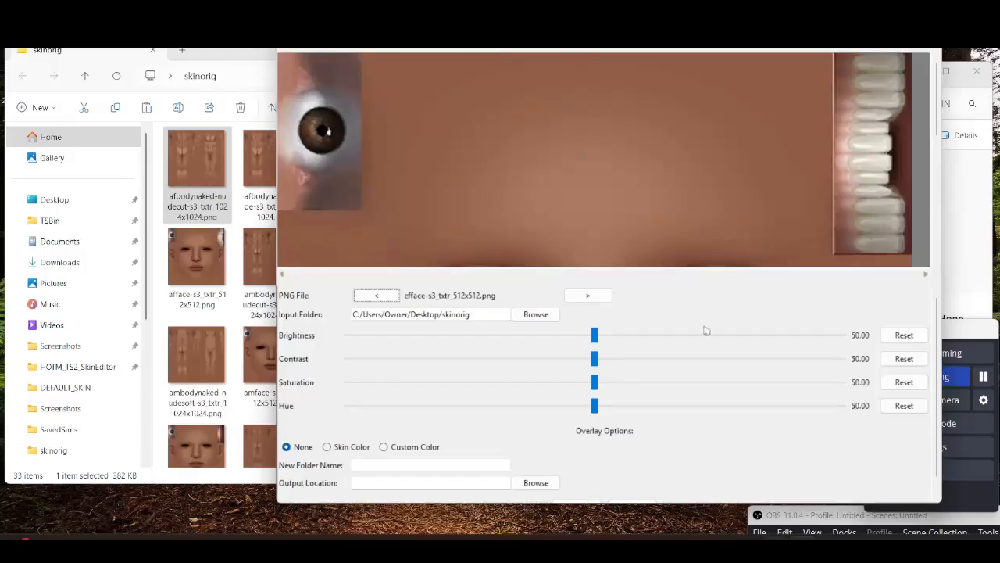
# Switch to SimPE, maximize it and select the afface-s3_txtr texture to view its image
pyautogui.click(612, 548)
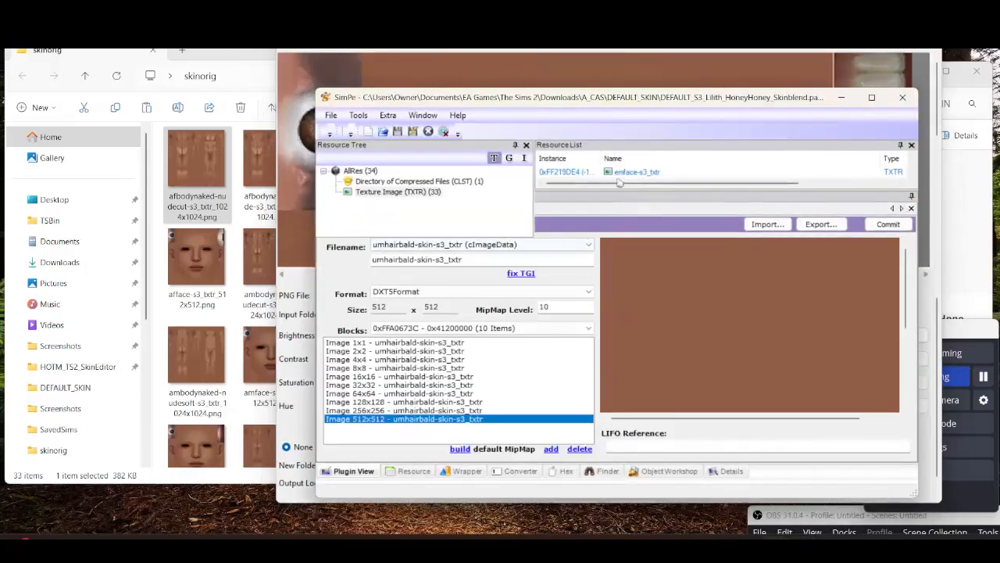
pyautogui.doubleClick(639, 103)
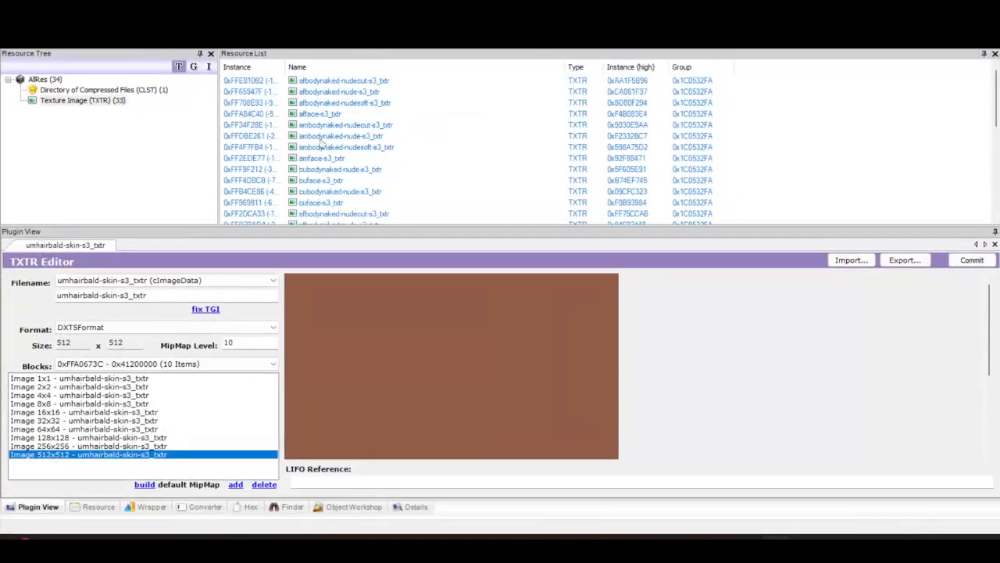
pyautogui.click(340, 114)
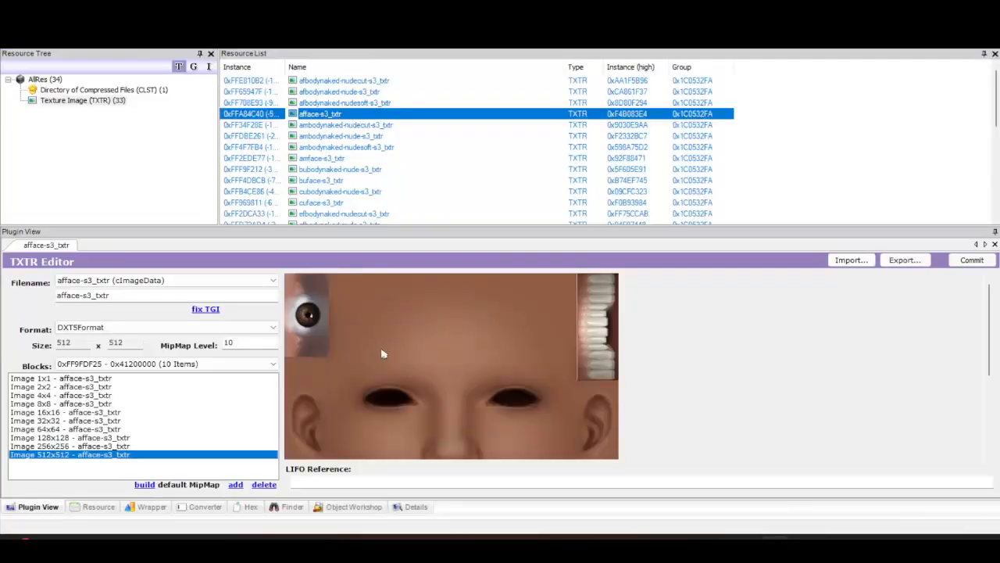
pyautogui.rightClick(437, 298)
pyautogui.click(866, 312)
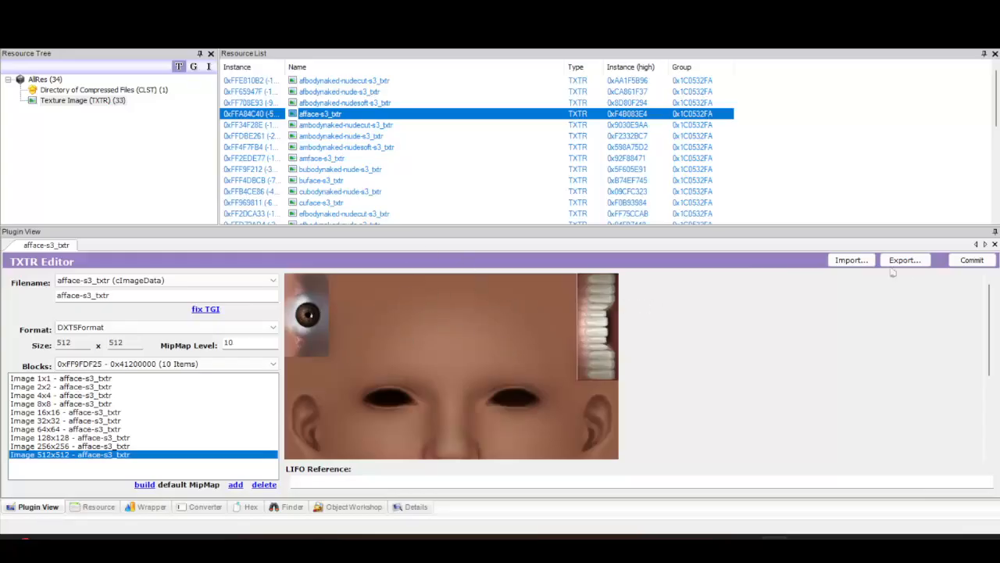
pyautogui.rightClick(459, 378)
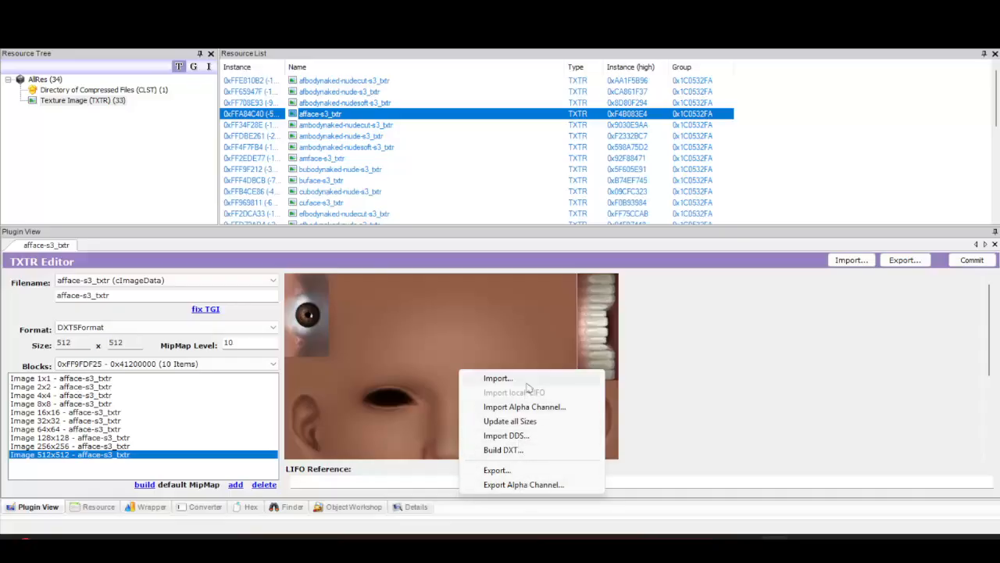
pyautogui.click(684, 326)
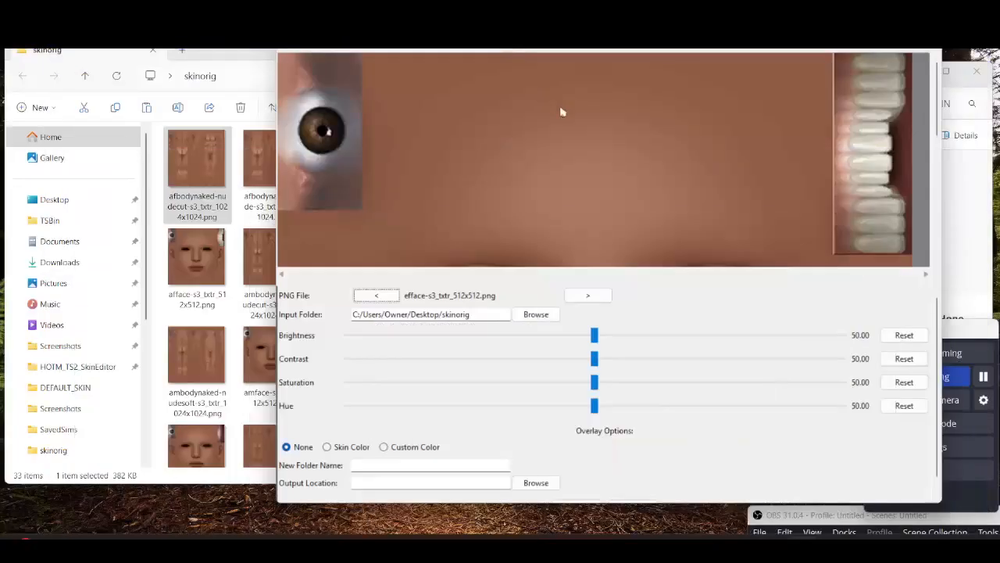
# Inspect the face texture preview up close and scroll through the images in the skinorig folder
pyautogui.scroll(4, 563, 183)
pyautogui.scroll(-1, 669, 161)
pyautogui.scroll(3, 671, 168)
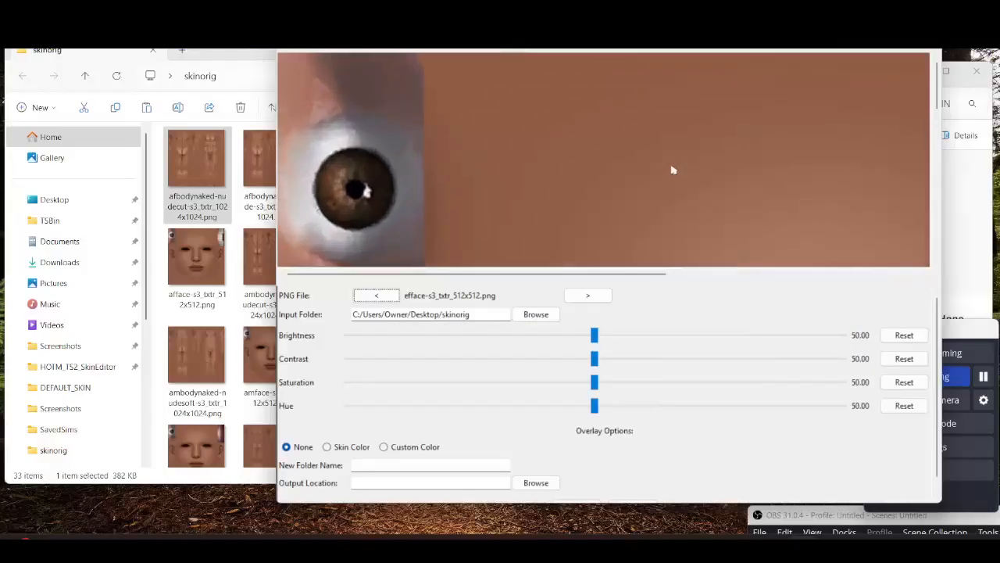
pyautogui.scroll(-4, 666, 176)
pyautogui.scroll(-2, 662, 180)
pyautogui.scroll(1, 594, 162)
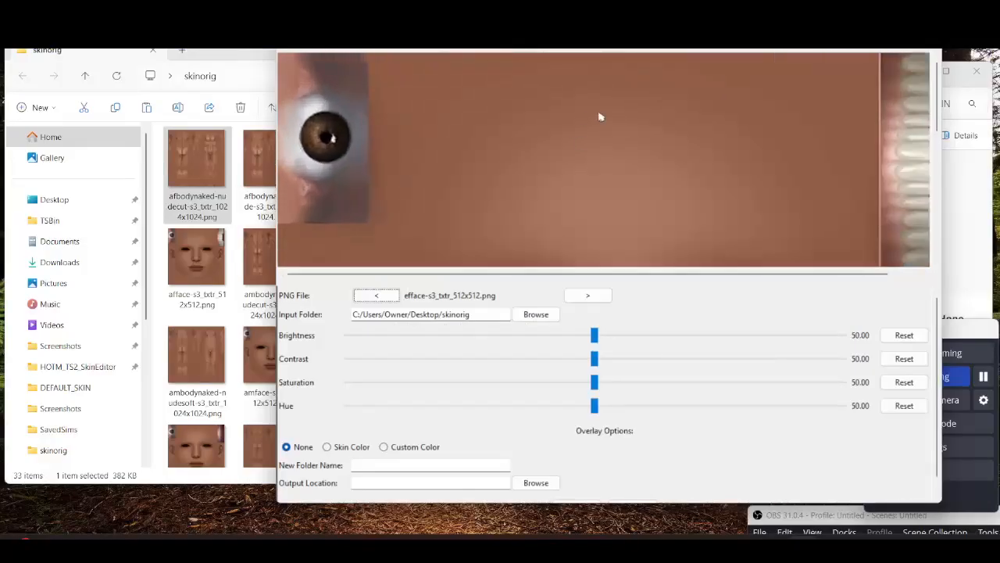
pyautogui.scroll(-3, 594, 129)
pyautogui.scroll(4, 607, 128)
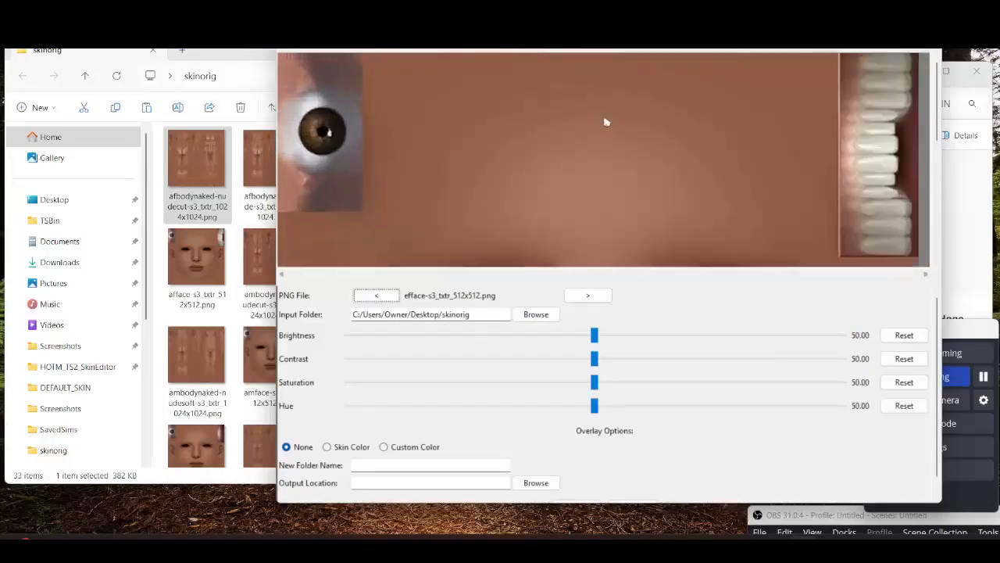
pyautogui.scroll(-1, 560, 127)
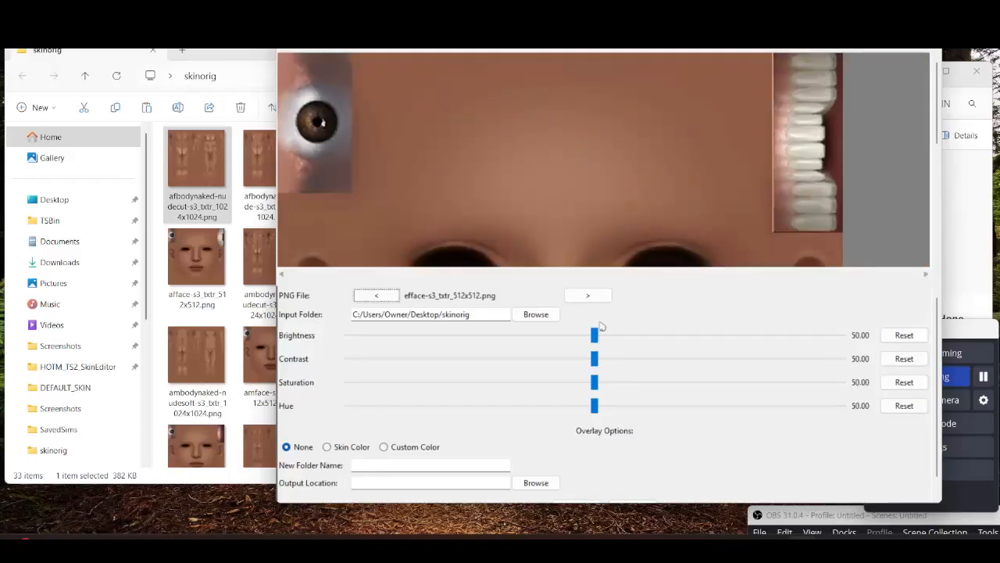
pyautogui.scroll(-2, 566, 190)
pyautogui.scroll(-2, 522, 195)
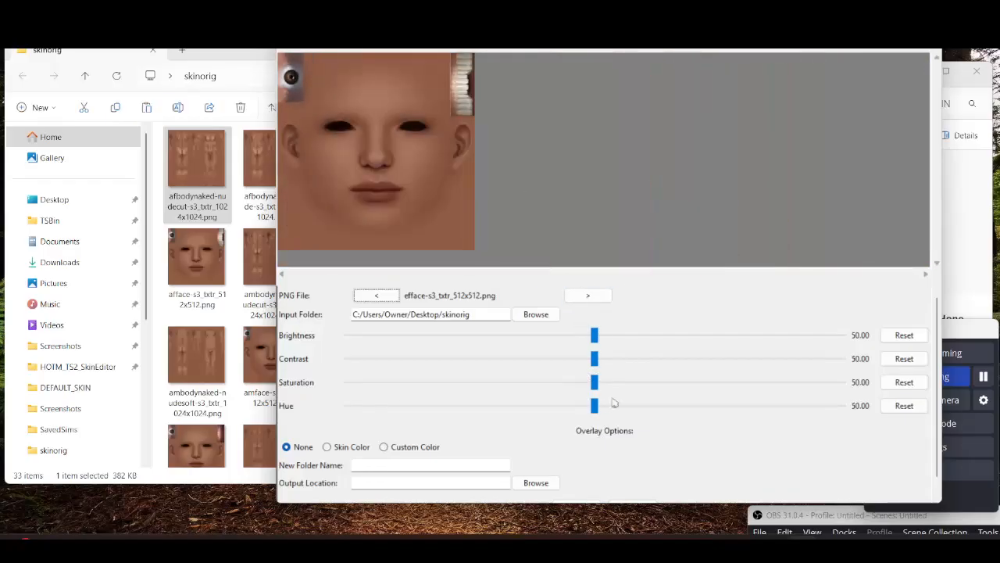
pyautogui.click(176, 205)
pyautogui.scroll(-9, 313, 204)
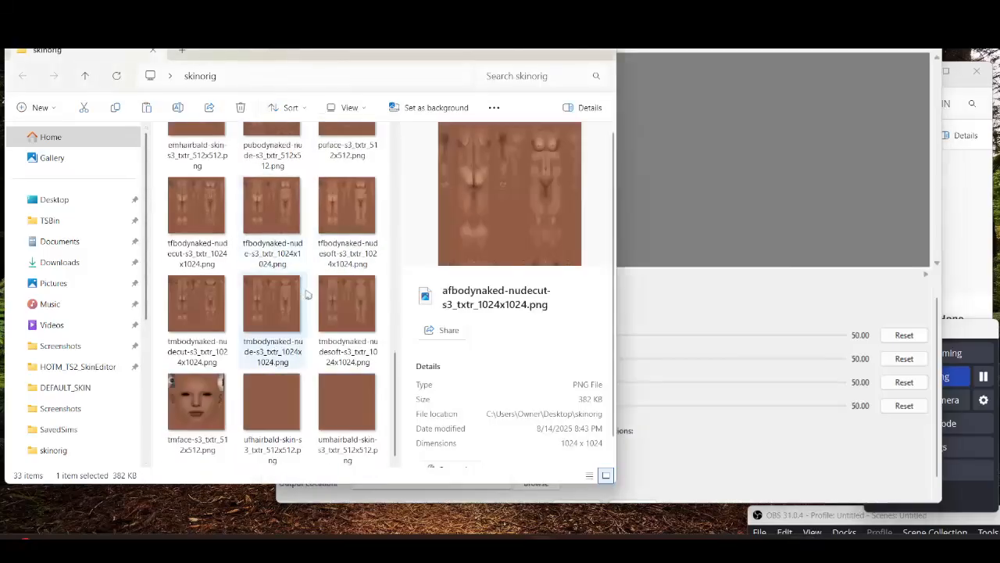
# Set the hue to 100 and the saturation to about 64.51
pyautogui.click(677, 464)
pyautogui.moveTo(598, 384); pyautogui.dragTo(843, 405)
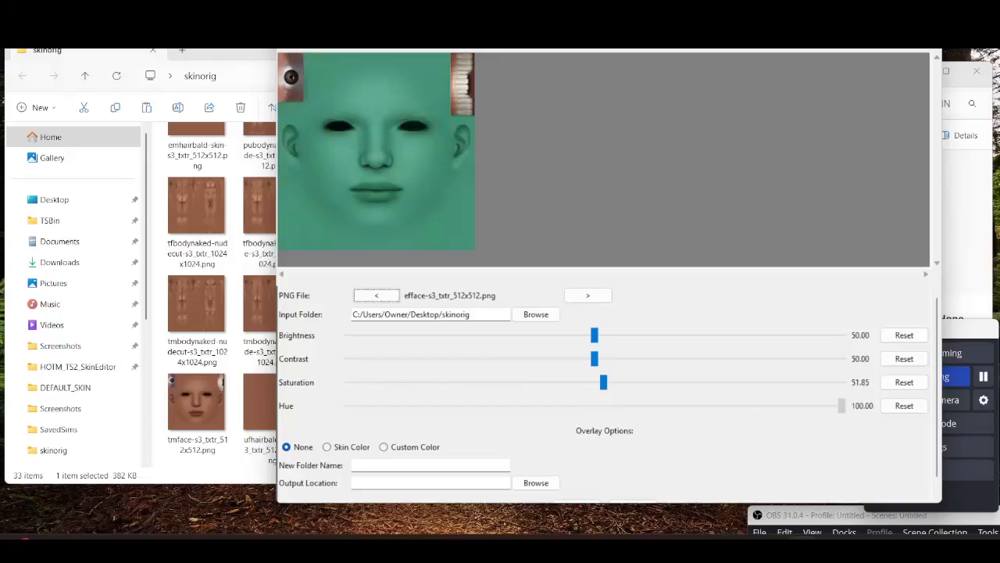
pyautogui.moveTo(604, 383); pyautogui.dragTo(666, 382)
# Name the new folder blue, set the output location to C:/Users/Owner/Desktop, and save the adjusted skins
pyautogui.click(476, 466)
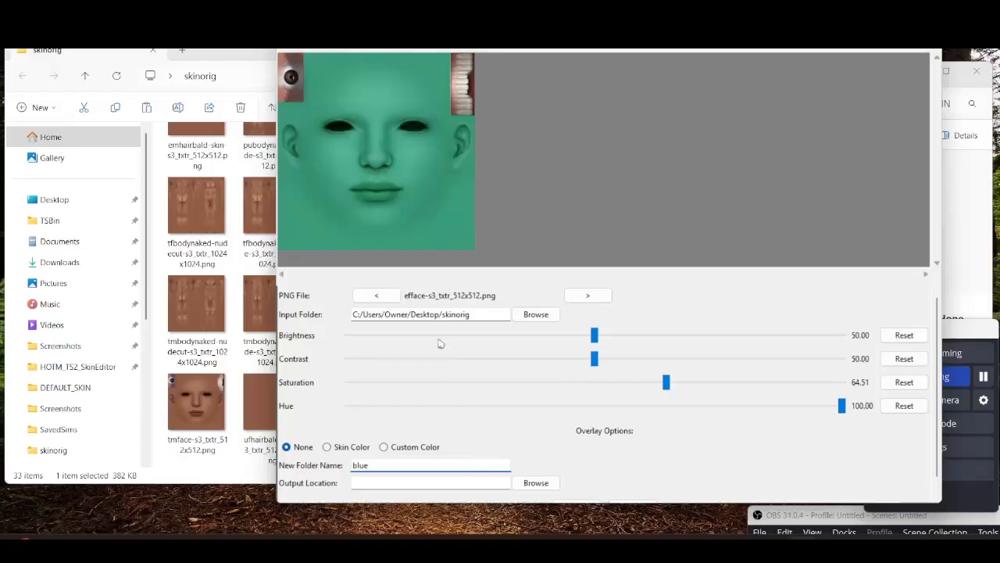
pyautogui.moveTo(440, 314); pyautogui.dragTo(252, 321)
pyautogui.hotkey('ctrl', 'c')
pyautogui.click(391, 481)
pyautogui.hotkey('ctrl', 'v')
pyautogui.click(547, 488)
pyautogui.click(730, 333)
pyautogui.scroll(-1, 940, 377)
pyautogui.scroll(-1, 940, 377)
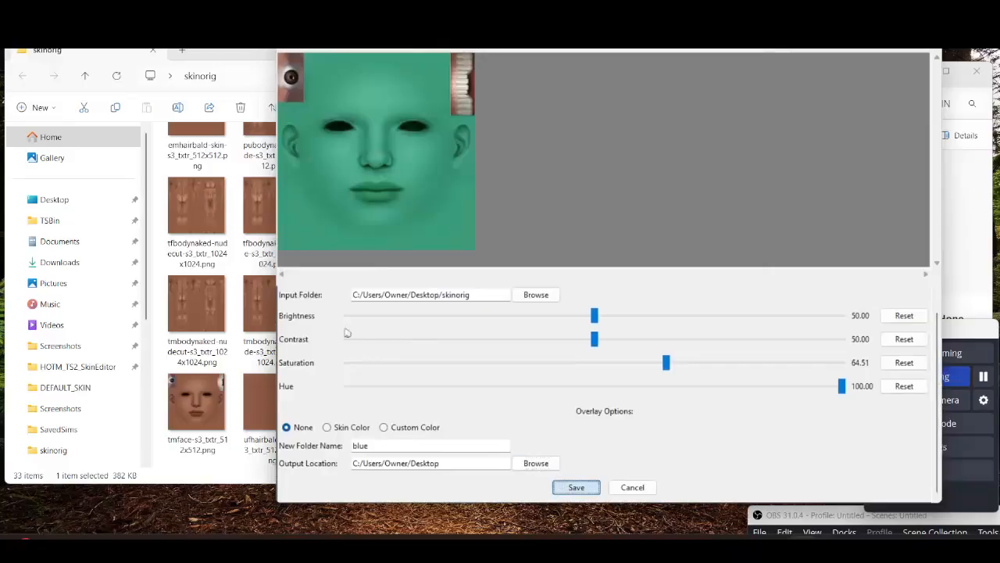
# Open the blue folder on the Desktop and inspect the recoloured texture files
pyautogui.moveTo(209, 54); pyautogui.dragTo(321, 76)
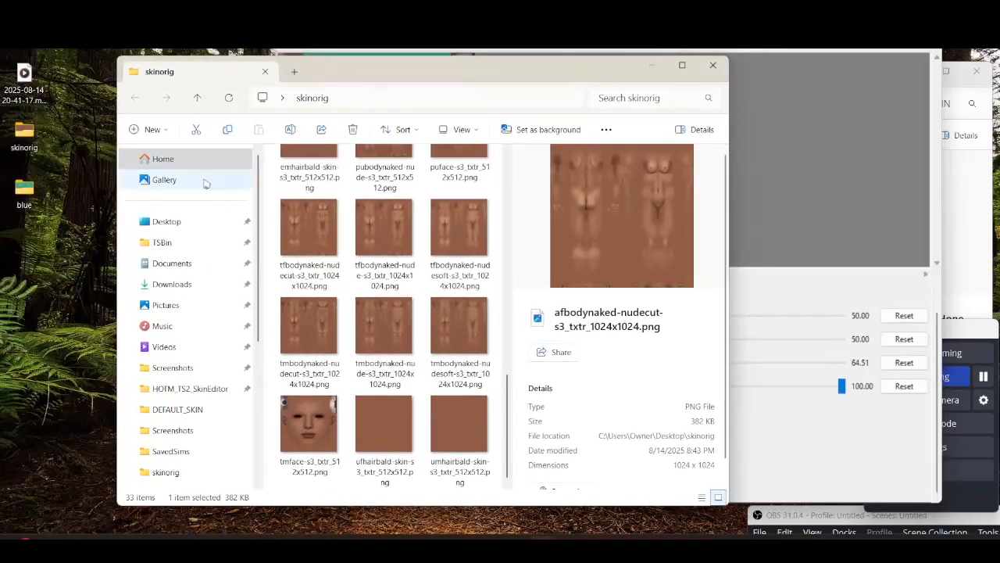
pyautogui.moveTo(468, 73); pyautogui.dragTo(216, 155)
pyautogui.click(521, 321)
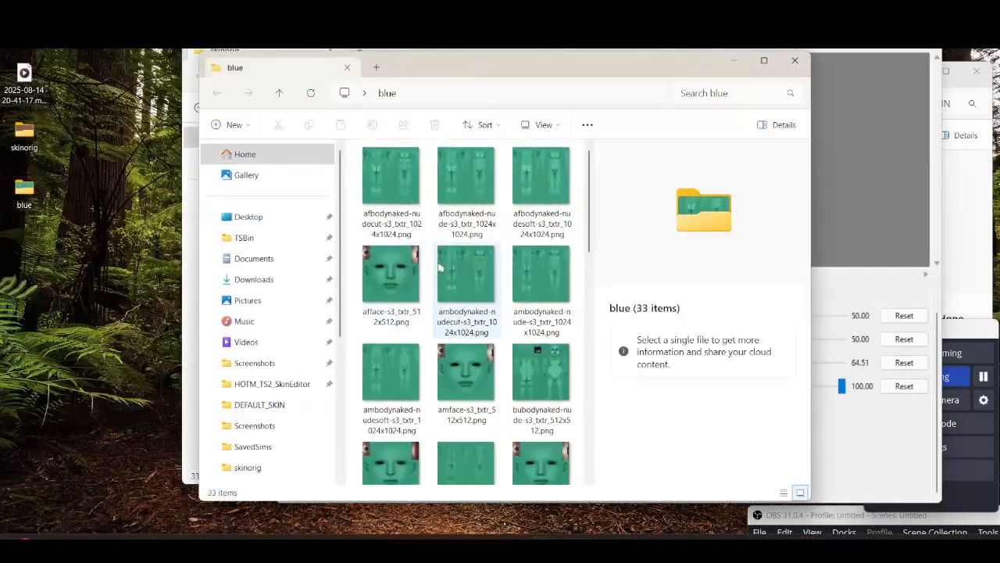
pyautogui.click(390, 275)
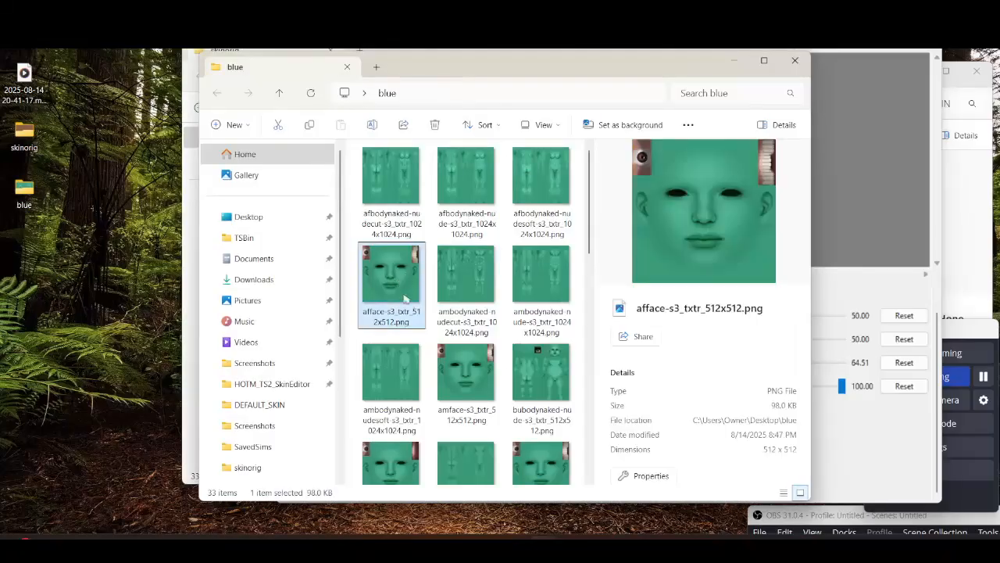
pyautogui.click(465, 374)
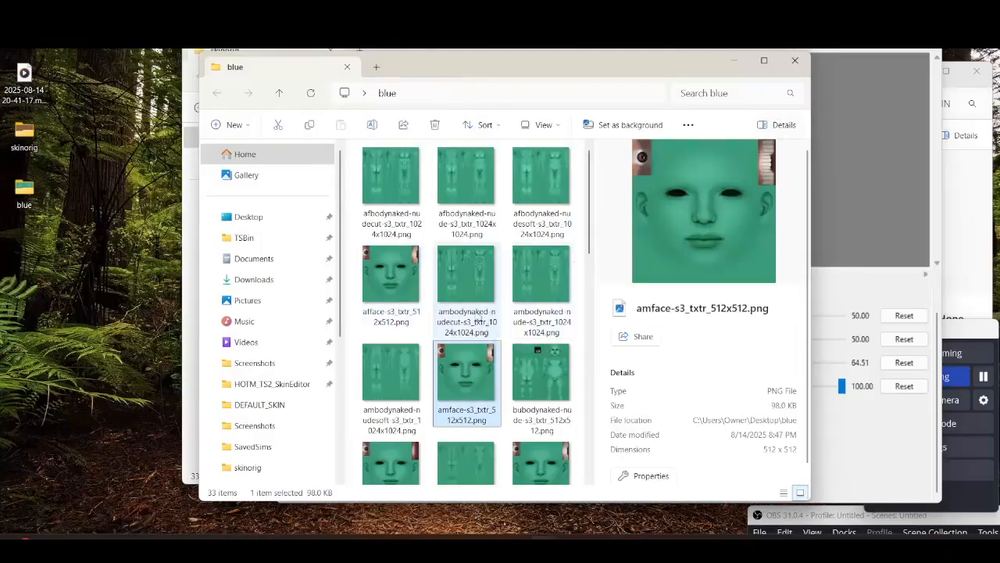
pyautogui.scroll(-5, 465, 375)
pyautogui.click(394, 422)
pyautogui.scroll(2, 536, 316)
pyautogui.click(537, 317)
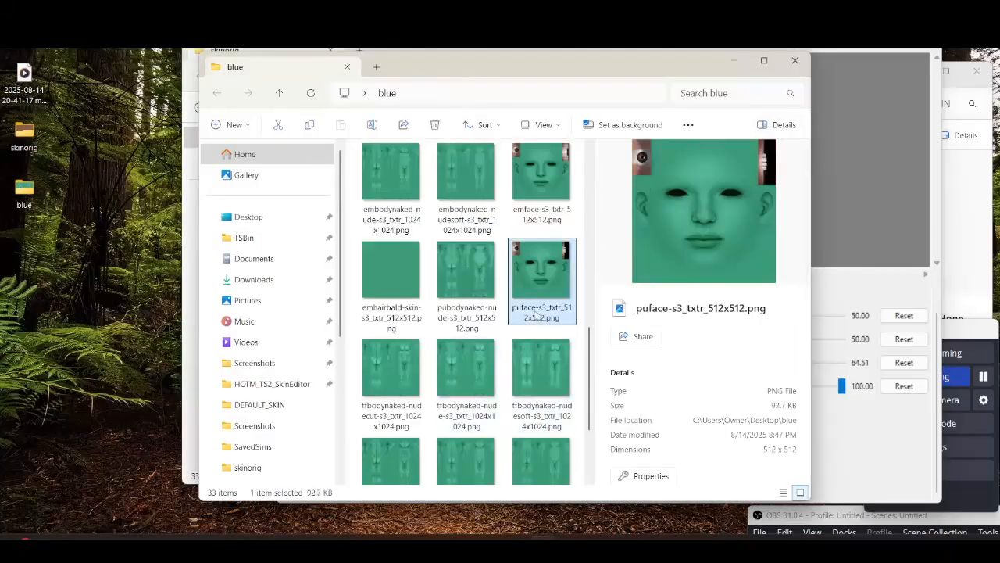
pyautogui.scroll(-2, 538, 313)
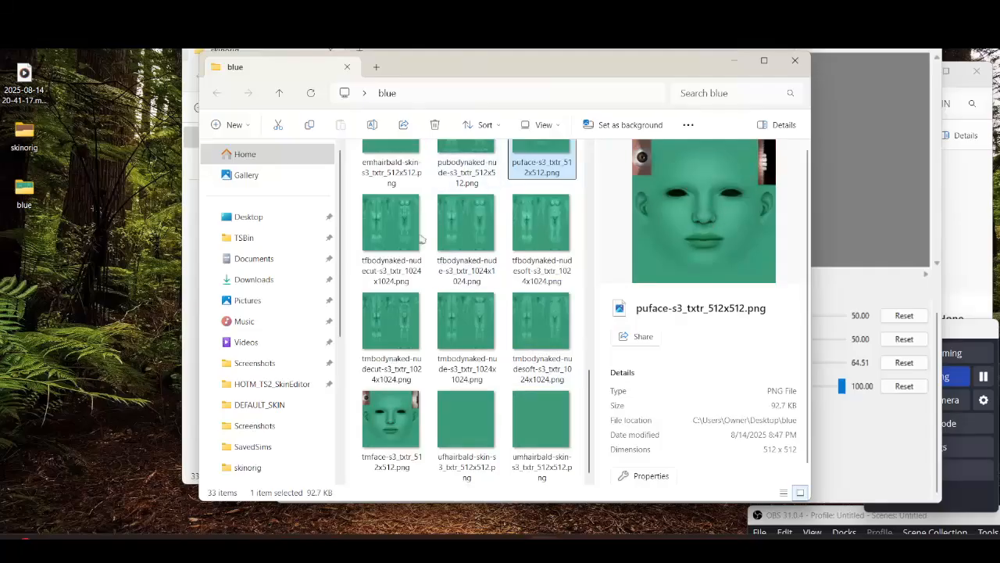
pyautogui.scroll(5, 438, 282)
pyautogui.click(536, 378)
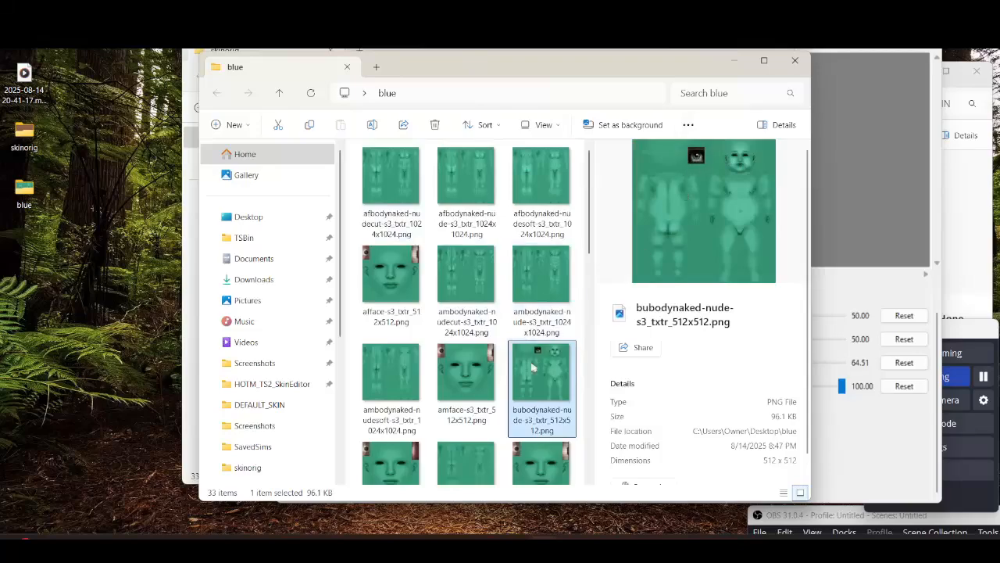
# Scroll through the rest of the recoloured textures in the blue folder
pyautogui.scroll(-8, 485, 351)
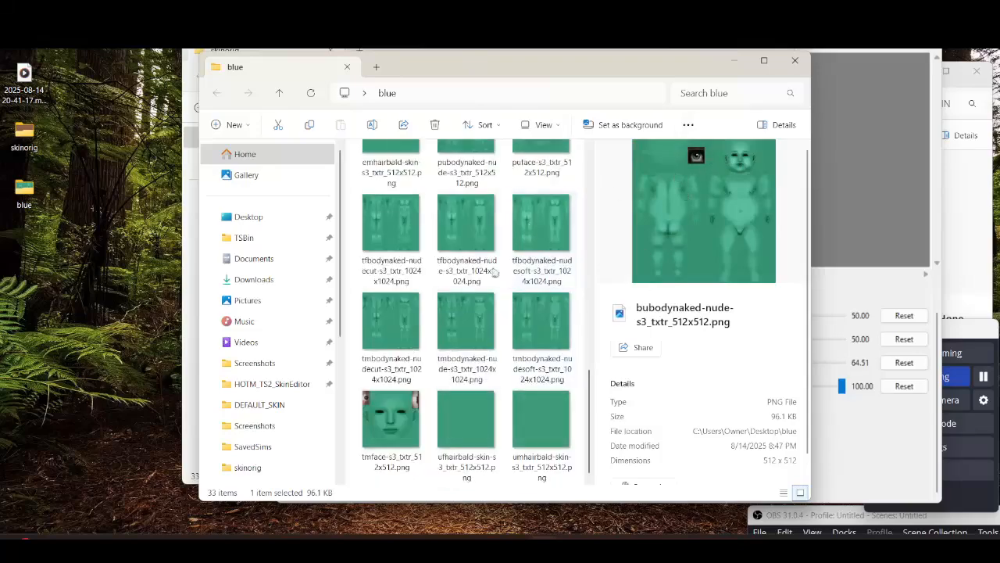
pyautogui.click(453, 443)
pyautogui.click(839, 279)
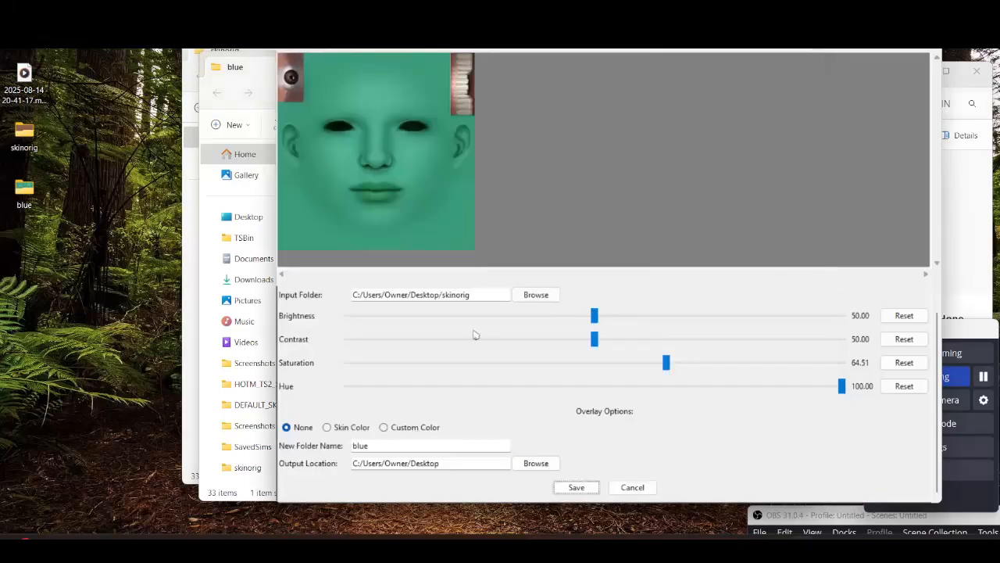
# Switch the overlay option to Skin Color and set the overlay opacity to 1.00
pyautogui.click(327, 427)
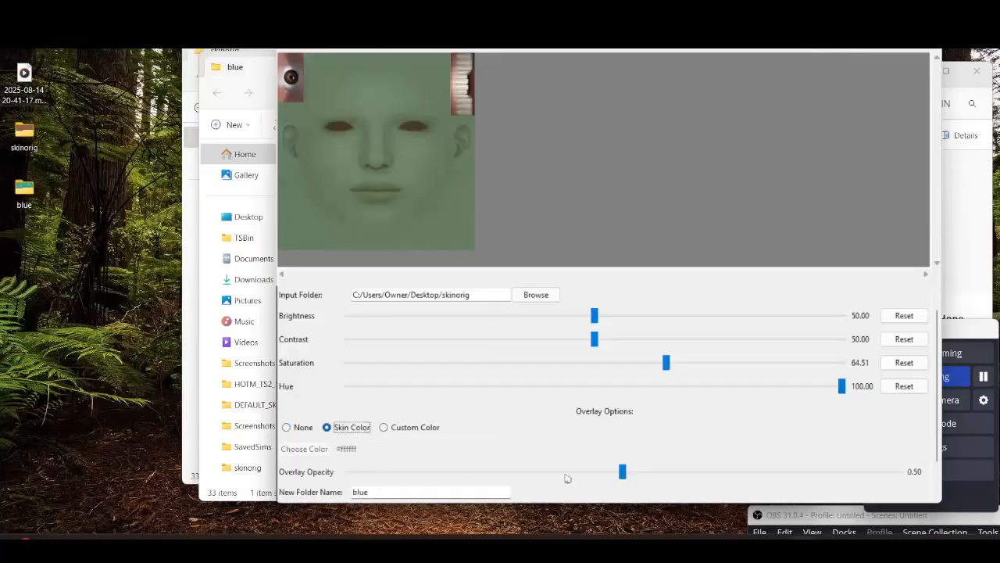
pyautogui.moveTo(626, 476); pyautogui.dragTo(901, 474)
# Open the skinorig folder on the Desktop and select the ufhairbald skin texture
pyautogui.doubleClick(24, 133)
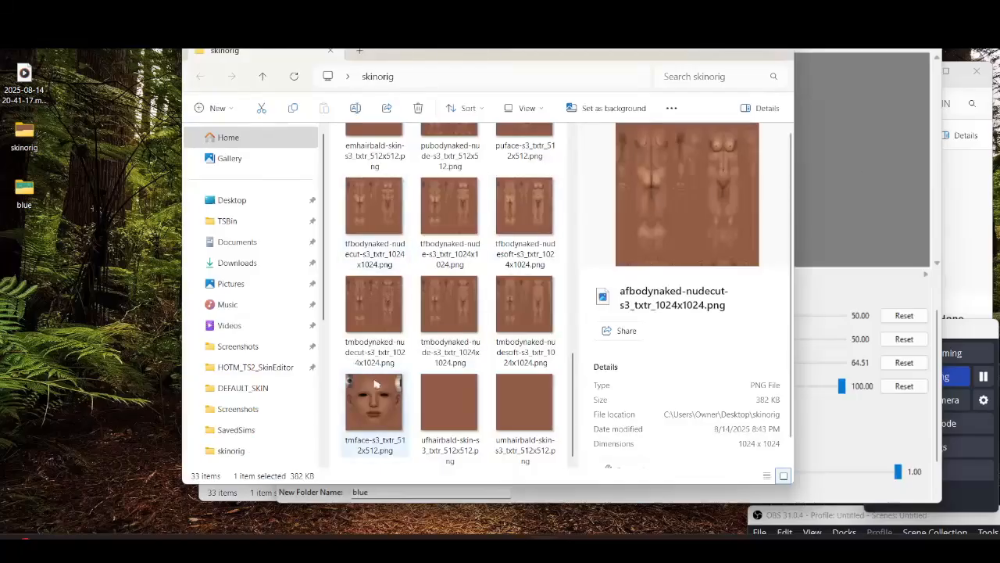
pyautogui.click(452, 450)
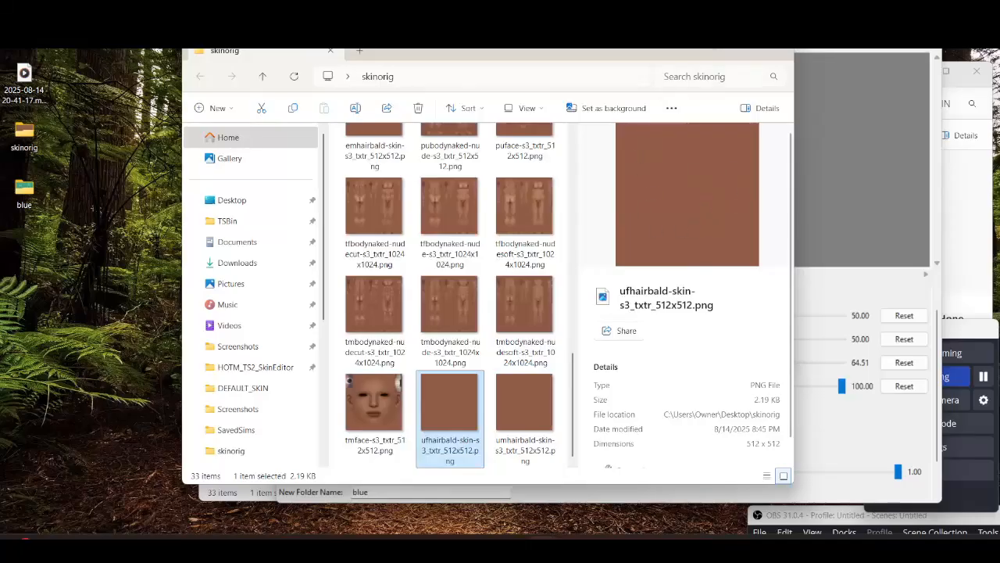
pyautogui.click(791, 51)
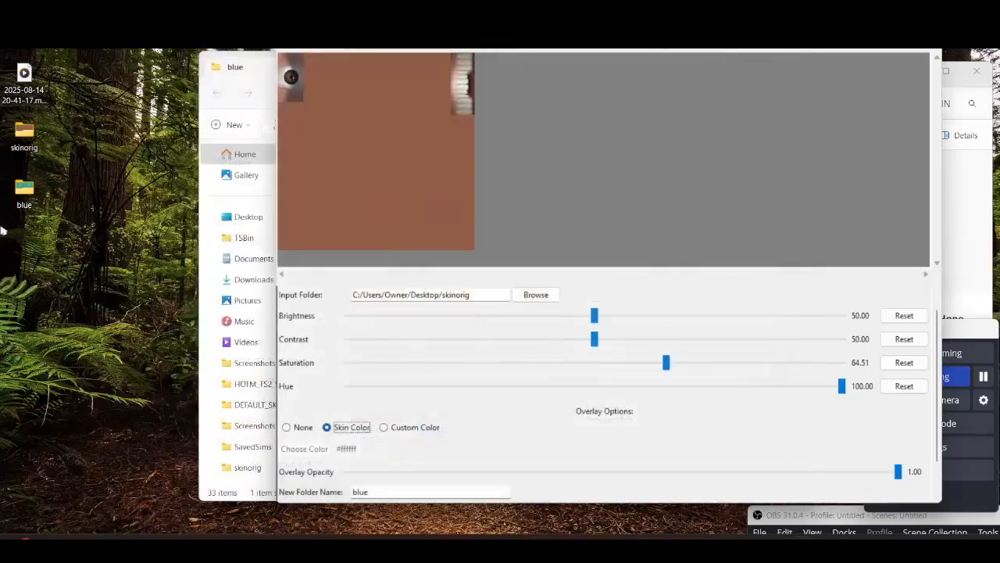
# Reopen the blue folder and browse through its recoloured texture files
pyautogui.doubleClick(25, 202)
pyautogui.scroll(8, 444, 390)
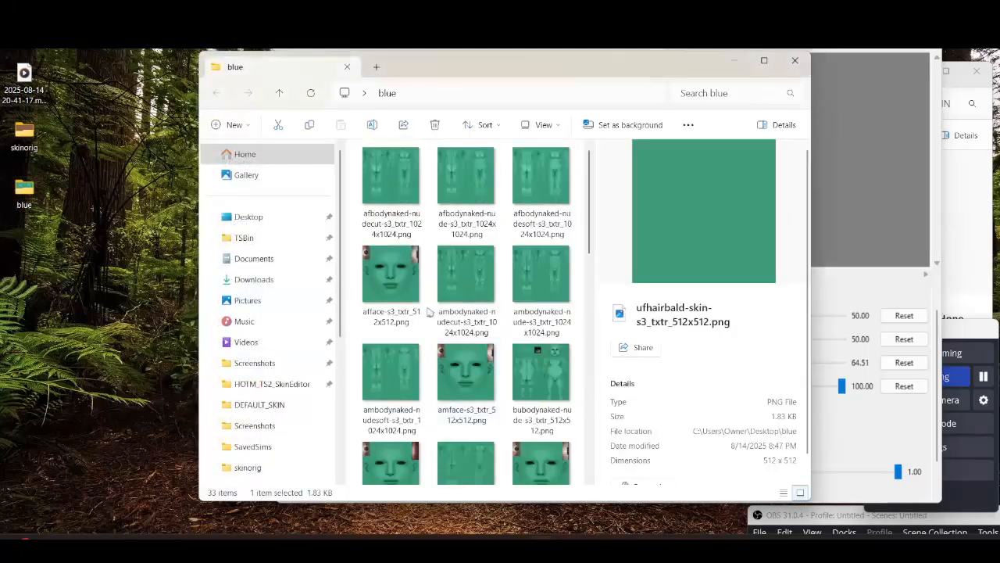
pyautogui.click(429, 311)
pyautogui.click(412, 291)
pyautogui.click(457, 284)
pyautogui.press('Right')
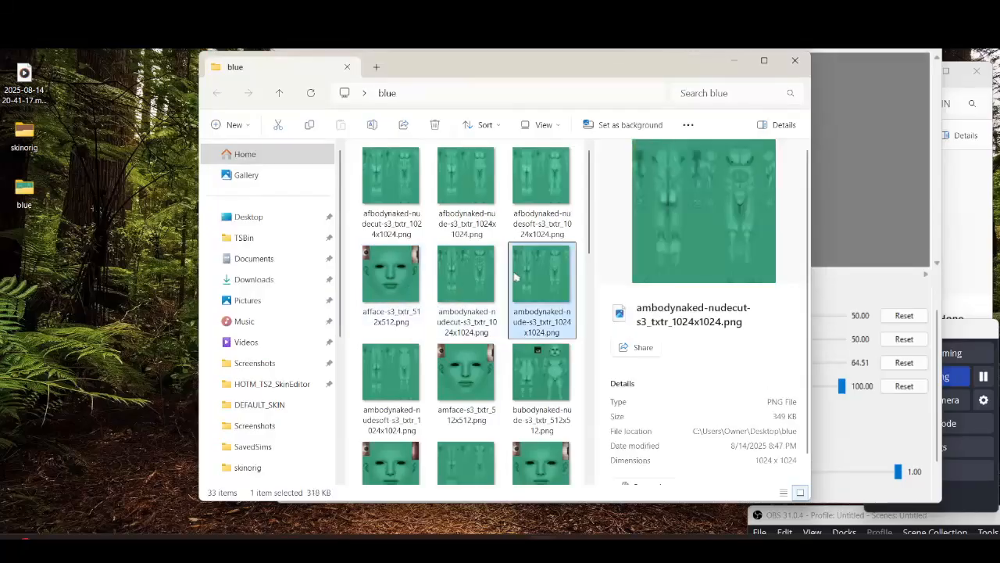
pyautogui.press('Up')
pyautogui.press('Left')
pyautogui.press('Left')
pyautogui.click(794, 60)
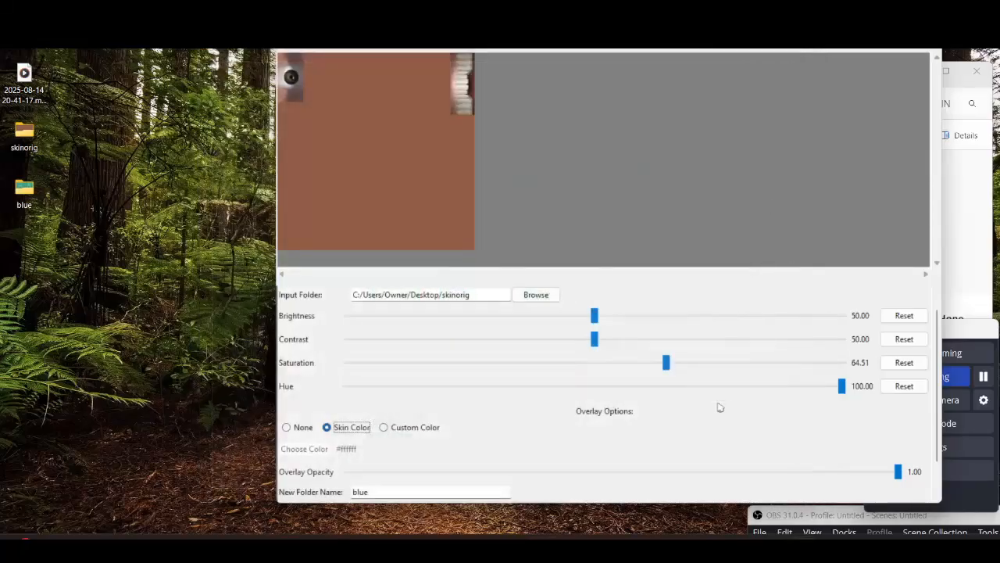
# Reset contrast, saturation and hue to their defaults and set the overlay option to None
pyautogui.click(904, 339)
pyautogui.click(904, 362)
pyautogui.click(904, 385)
pyautogui.click(289, 427)
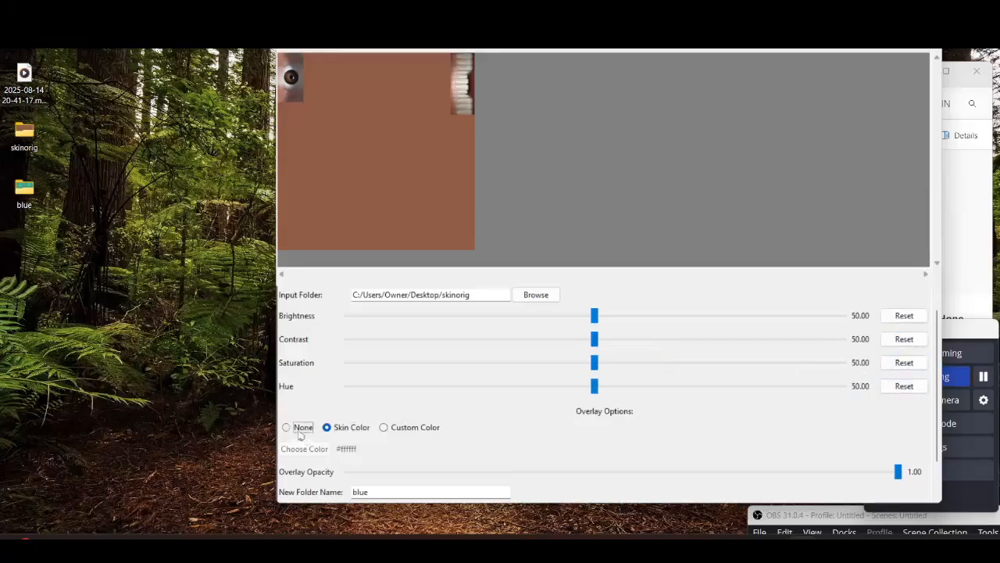
pyautogui.moveTo(592, 390); pyautogui.dragTo(800, 413)
pyautogui.click(905, 386)
# Raise the saturation to about 58.58
pyautogui.scroll(2, 420, 216)
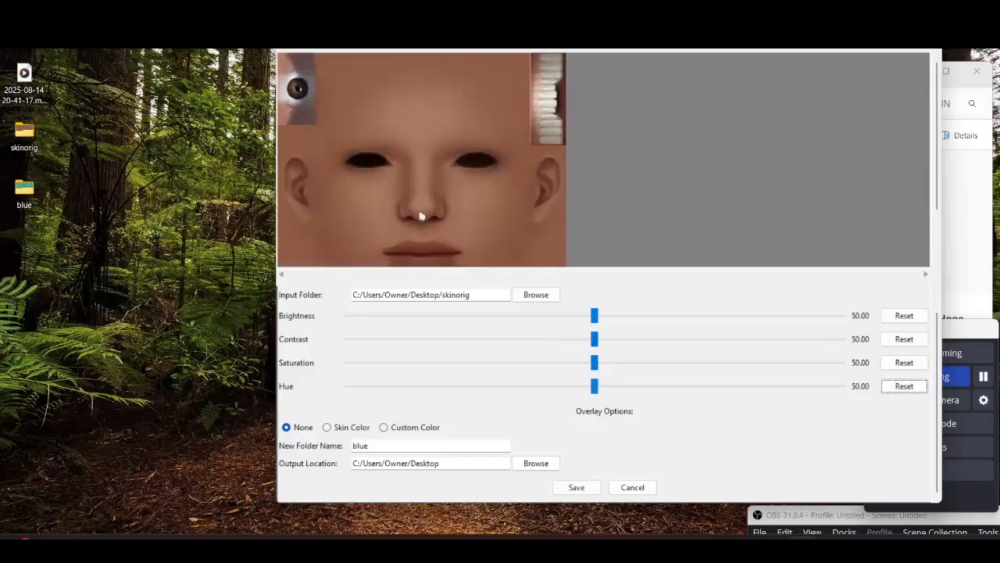
pyautogui.scroll(2, 433, 102)
pyautogui.scroll(-1, 525, 130)
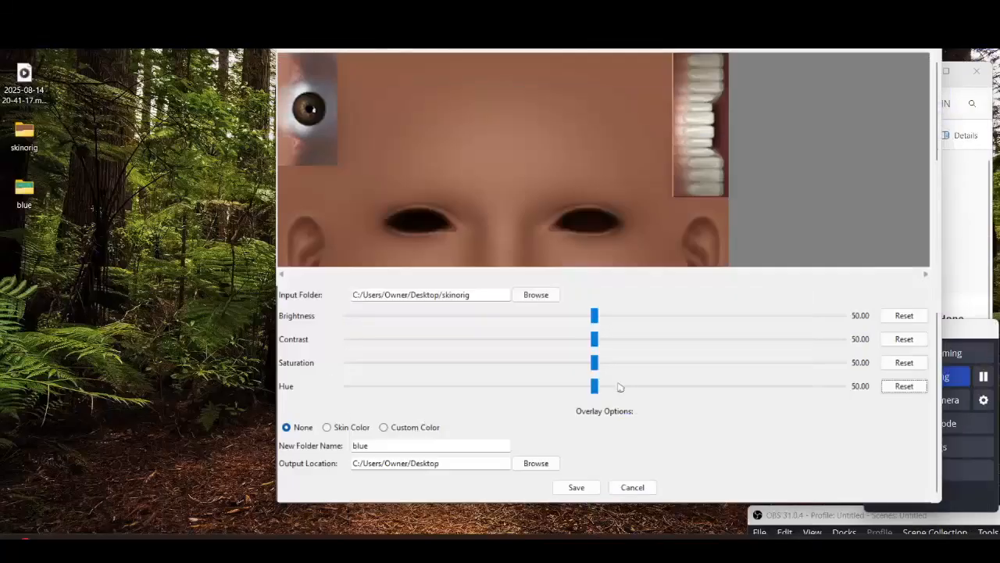
pyautogui.moveTo(602, 363); pyautogui.dragTo(638, 361)
# Choose a Custom Color overlay and pick the colour #a7450a
pyautogui.scroll(-5, 578, 180)
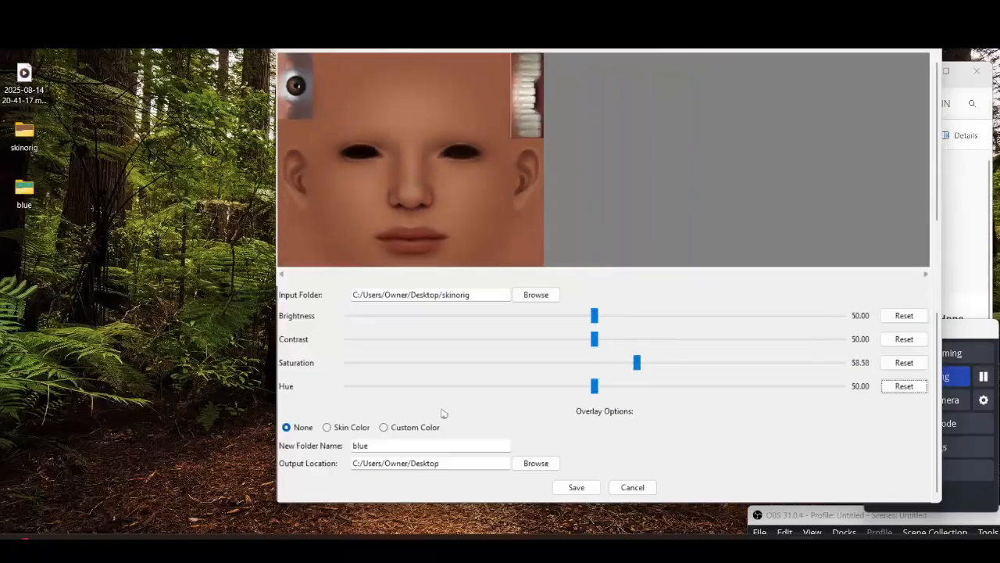
pyautogui.click(387, 429)
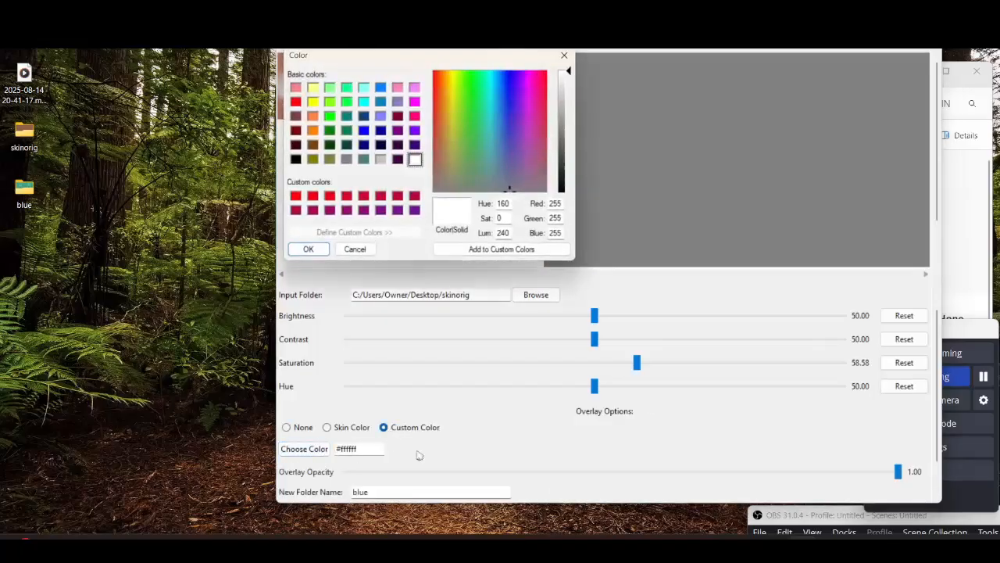
pyautogui.moveTo(562, 113); pyautogui.dragTo(572, 154)
pyautogui.click(308, 249)
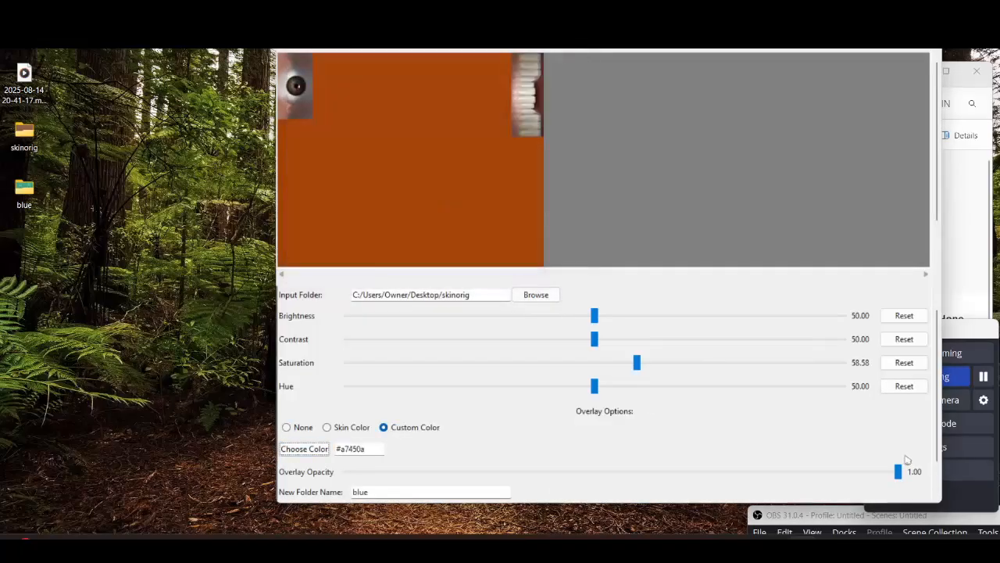
# Set the overlay opacity to about 0.08
pyautogui.moveTo(897, 471); pyautogui.dragTo(399, 469)
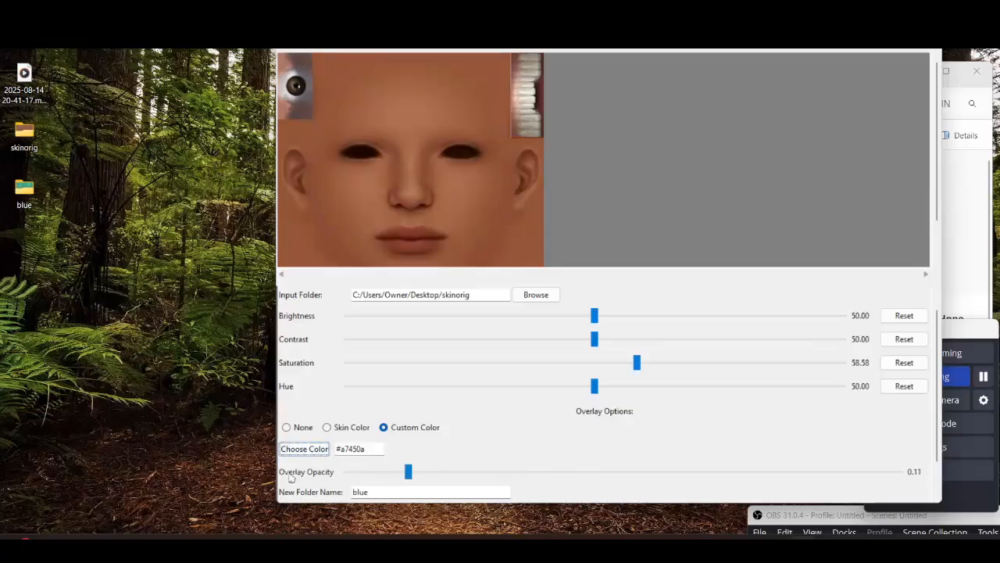
pyautogui.click(415, 473)
pyautogui.moveTo(425, 477); pyautogui.dragTo(391, 471)
# Name the new folder skinfinal and save the adjusted skins
pyautogui.scroll(-2, 478, 469)
pyautogui.doubleClick(469, 445)
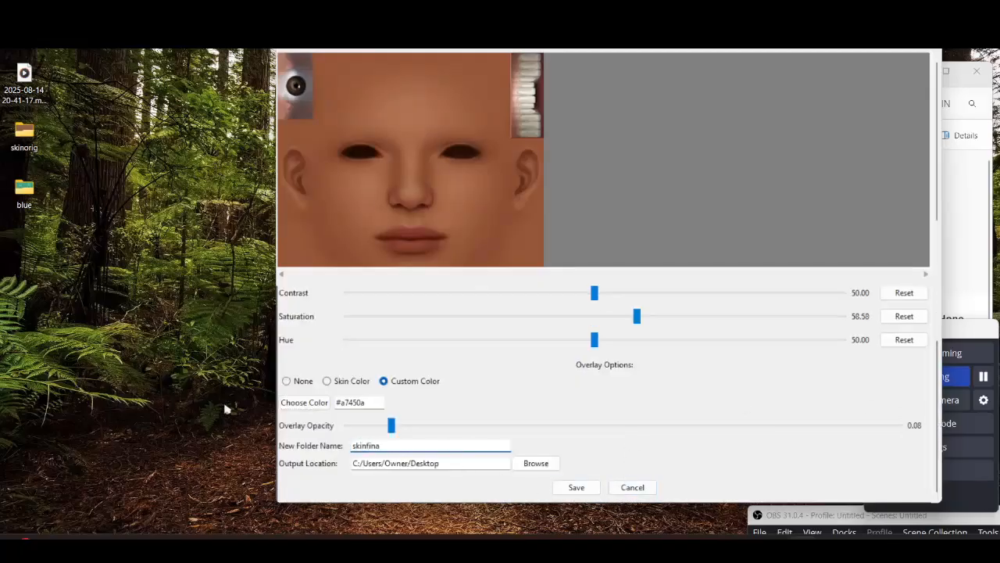
pyautogui.click(590, 493)
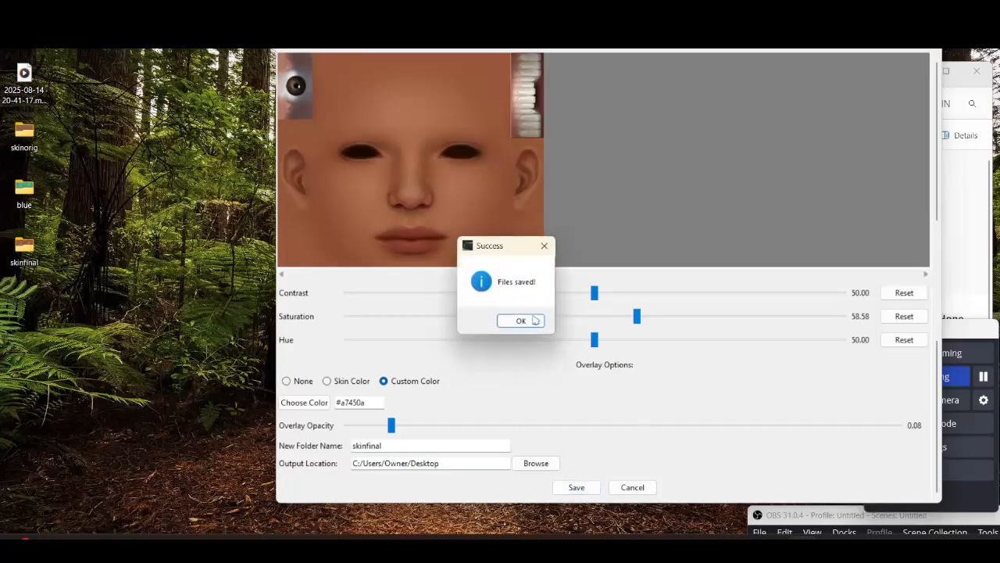
pyautogui.press('Return')
# Step through the PNG files in the preview
pyautogui.scroll(2, 906, 257)
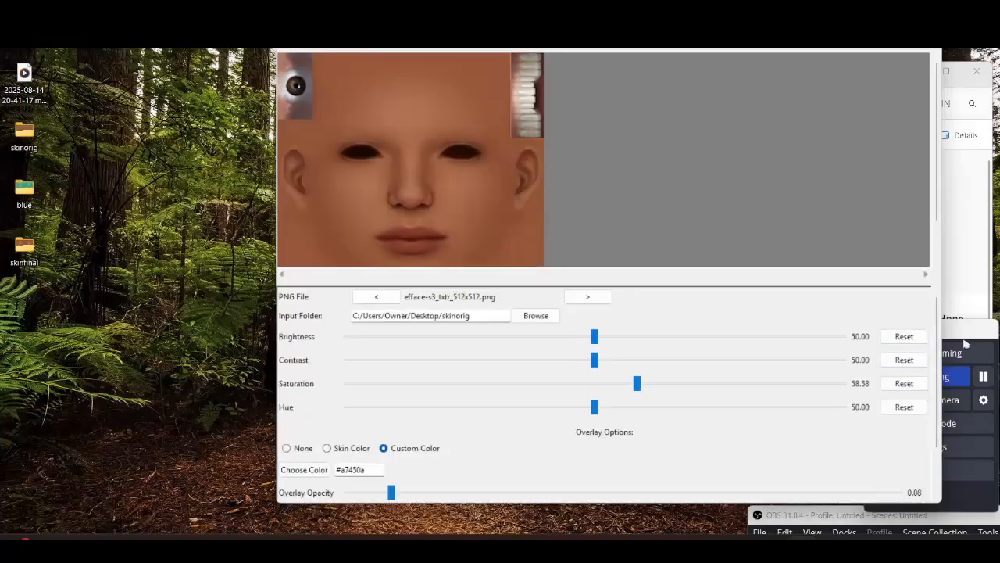
pyautogui.click(586, 298)
pyautogui.click(586, 298)
pyautogui.click(586, 298)
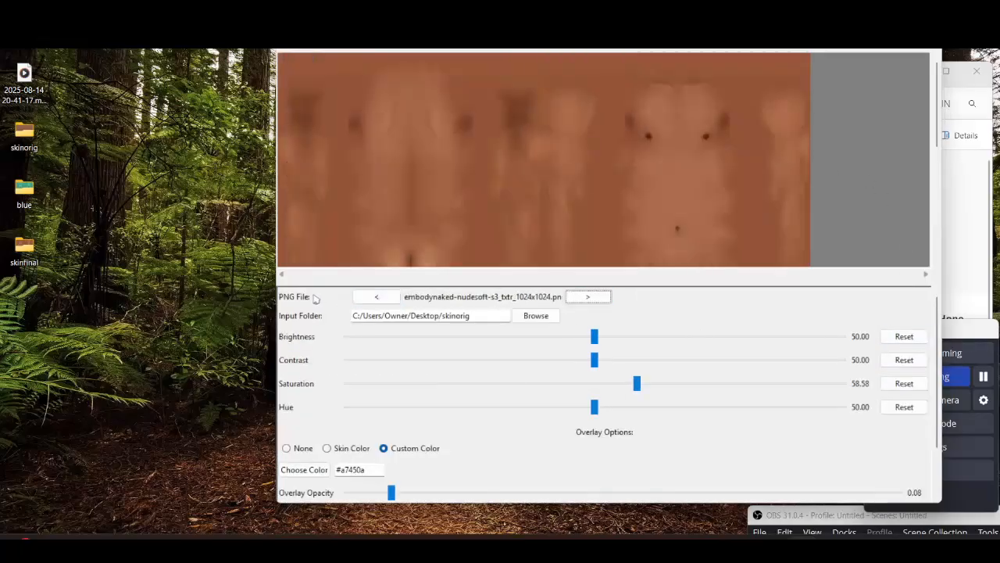
pyautogui.click(376, 297)
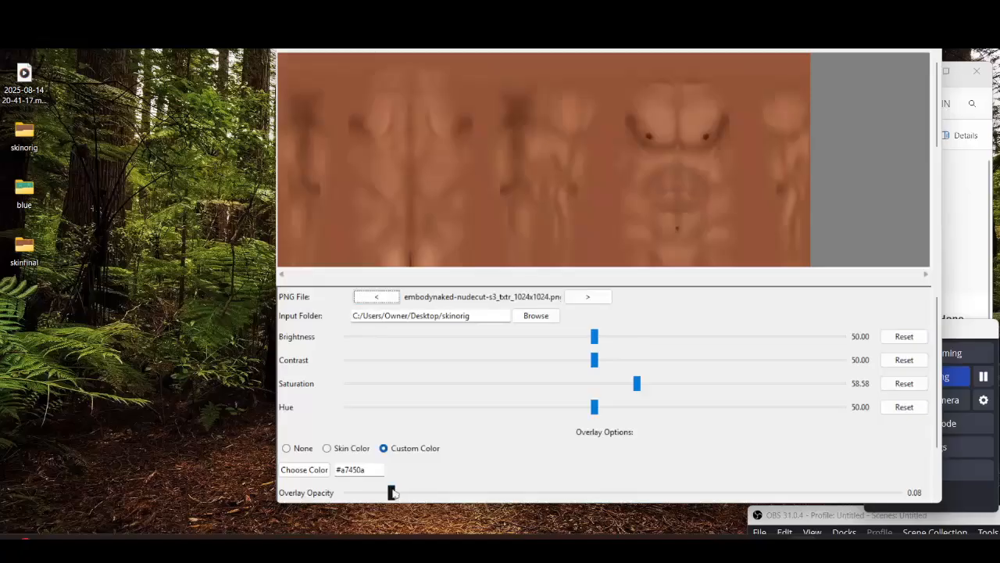
# Reset the saturation and set the overlay opacity to 0.00
pyautogui.click(904, 383)
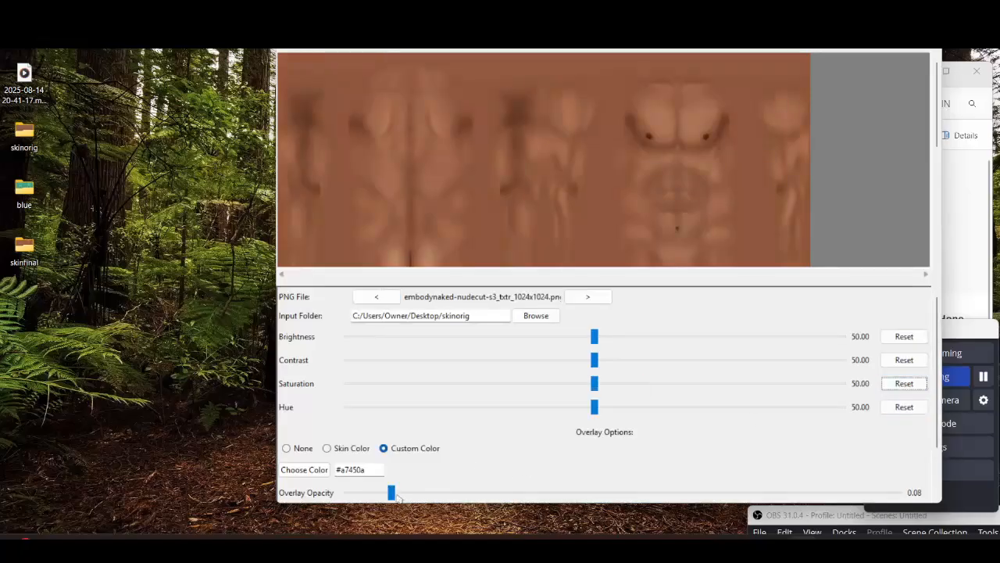
pyautogui.moveTo(283, 508); pyautogui.dragTo(280, 511)
# Open the skinfinal folder on the Desktop and inspect its textures
pyautogui.click(26, 263)
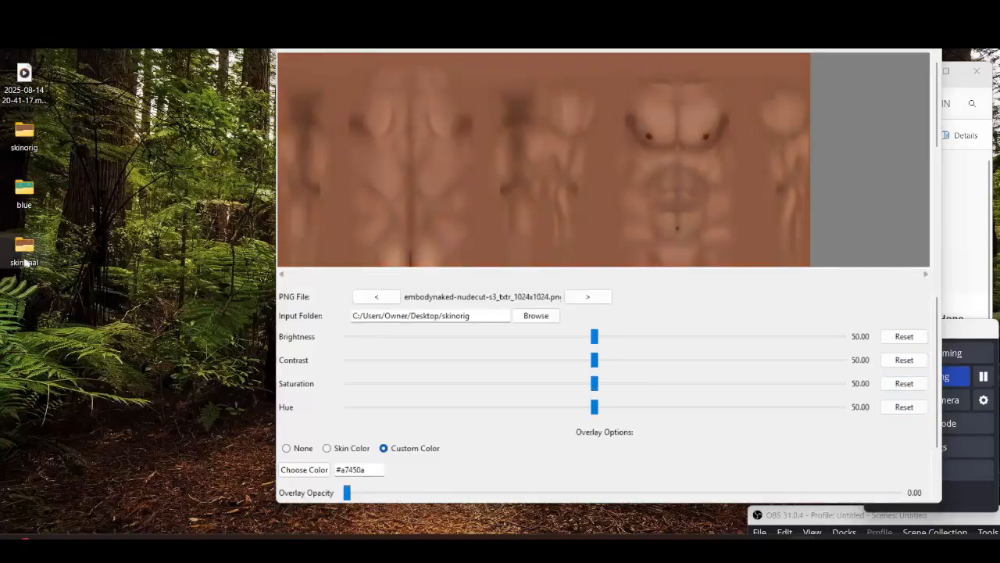
pyautogui.doubleClick(31, 260)
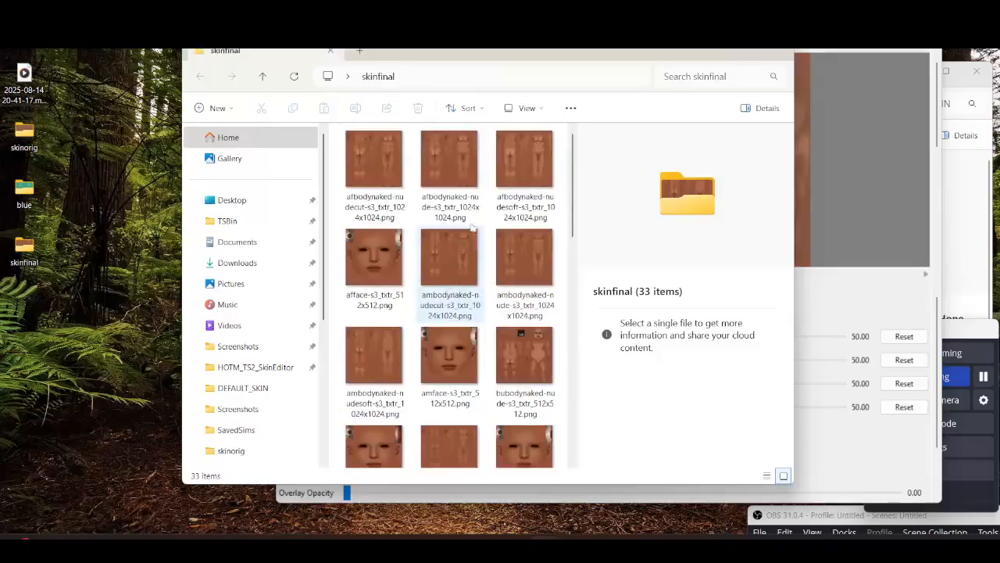
pyautogui.click(397, 182)
pyautogui.click(470, 164)
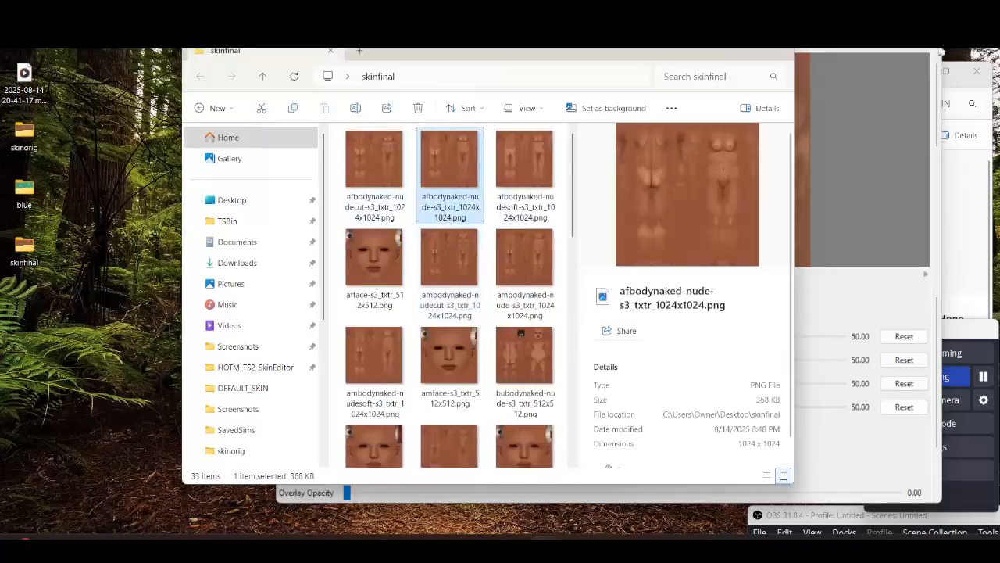
pyautogui.click(781, 53)
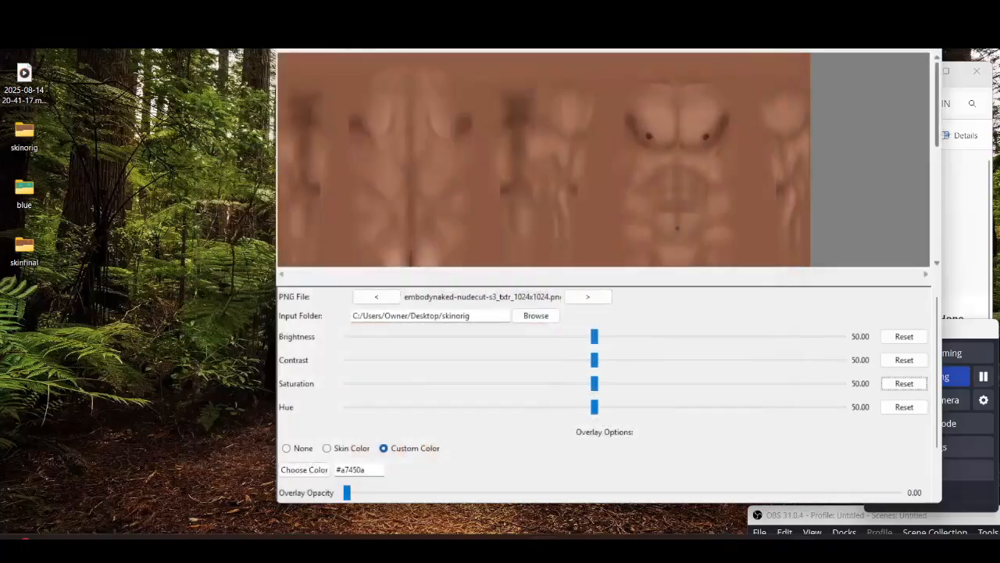
# Leave the skin editor and start Combine Skintones
pyautogui.scroll(-5, 940, 373)
pyautogui.click(633, 486)
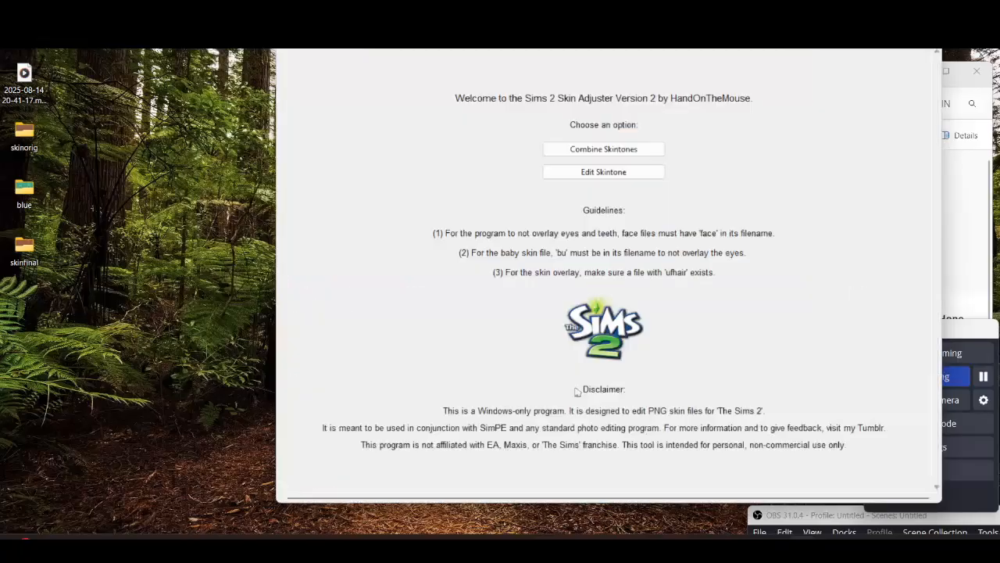
pyautogui.click(605, 150)
# Set Input Folder 1 to the skinorig folder on the Desktop
pyautogui.click(532, 316)
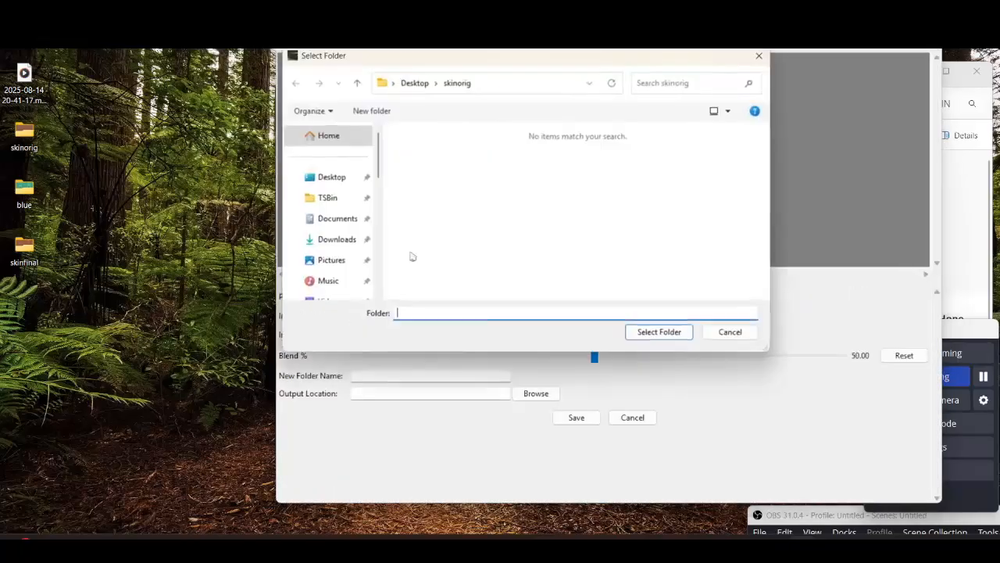
pyautogui.click(427, 84)
pyautogui.click(461, 223)
pyautogui.click(465, 241)
pyautogui.click(661, 333)
# Set Input Folder 2 to the skinfinal folder on the Desktop
pyautogui.click(538, 334)
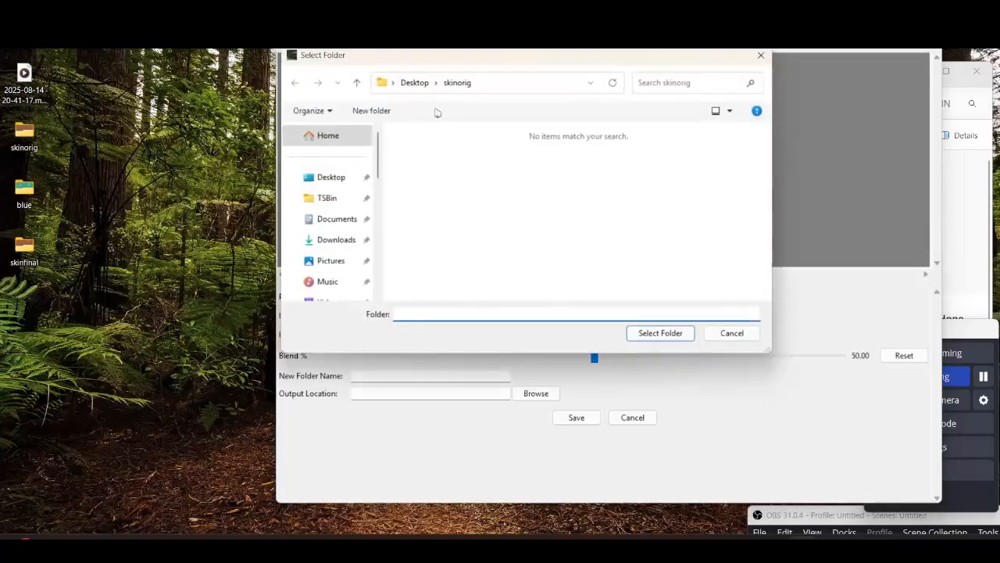
pyautogui.click(418, 82)
pyautogui.click(461, 224)
pyautogui.click(660, 333)
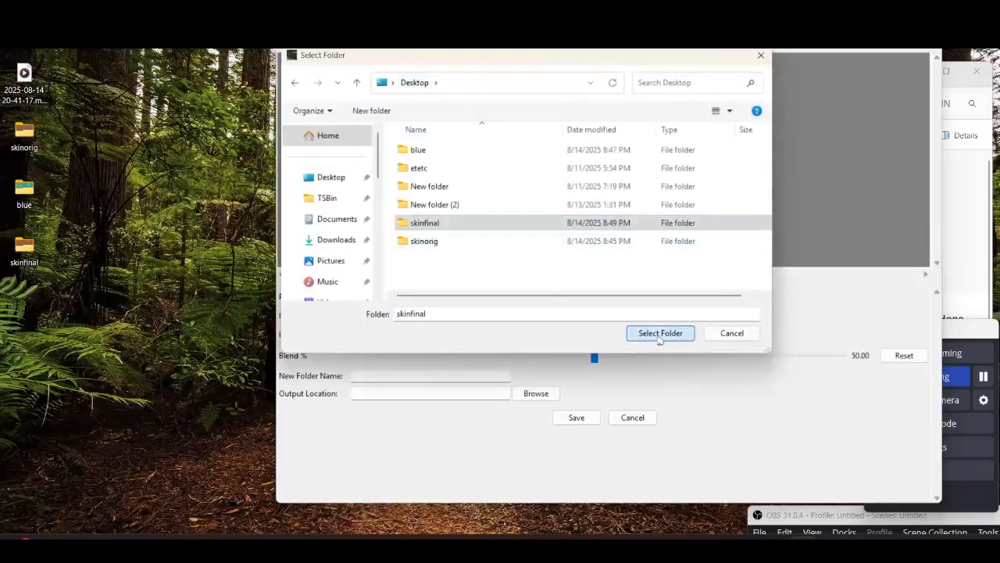
# Set the blend to 100 and step through the PNG files
pyautogui.moveTo(524, 356); pyautogui.dragTo(846, 355)
pyautogui.click(587, 297)
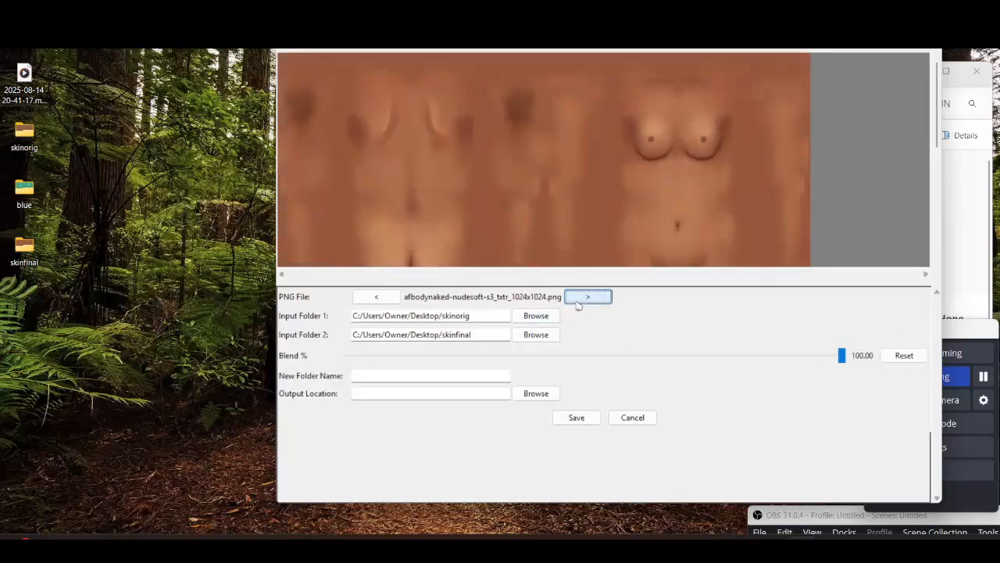
pyautogui.click(578, 301)
pyautogui.moveTo(842, 357); pyautogui.dragTo(996, 360)
# Cancel Combine Skintones and close the Skin Adjuster
pyautogui.click(630, 417)
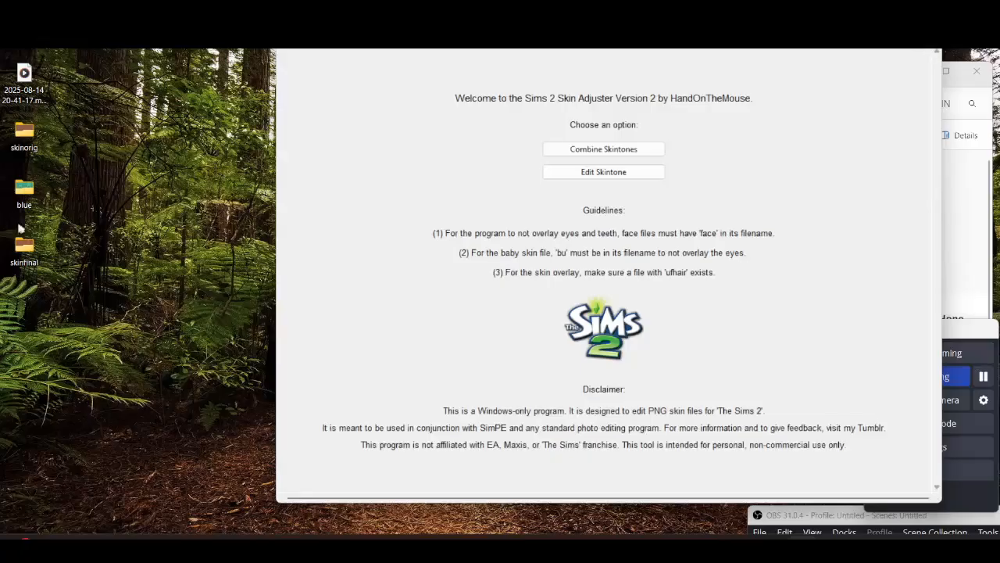
pyautogui.click(927, 39)
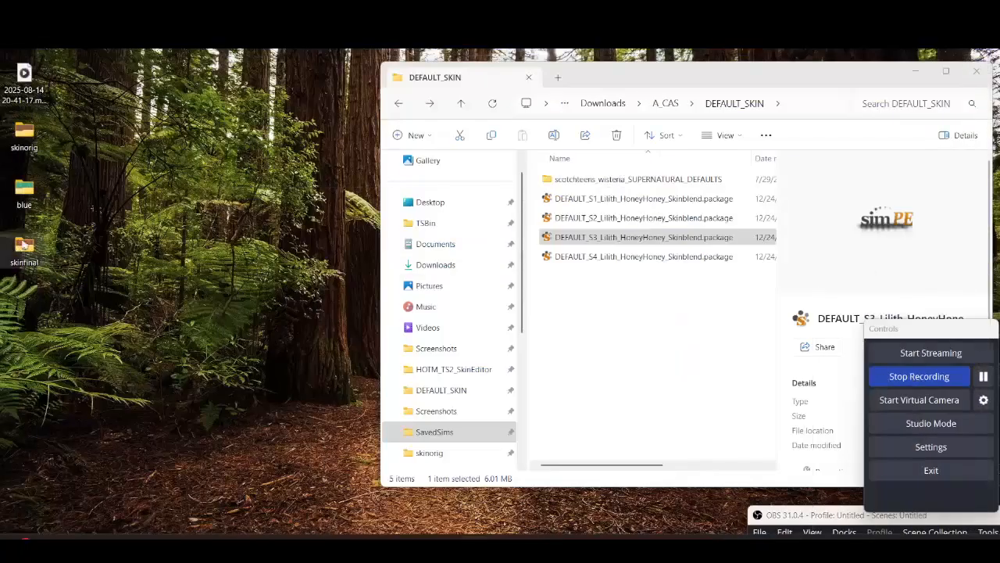
# Reopen the skinfinal folder to check its textures
pyautogui.doubleClick(24, 245)
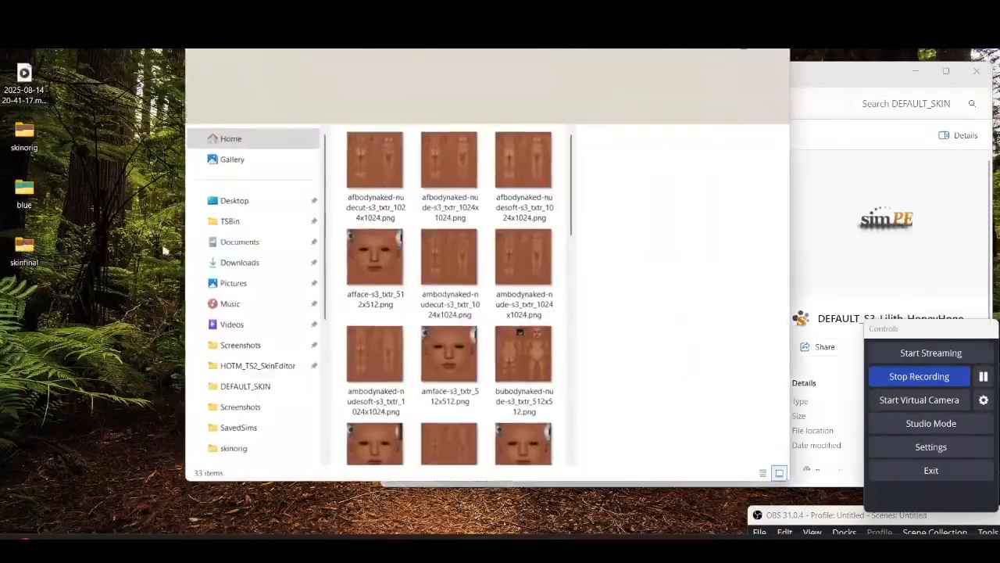
pyautogui.click(770, 53)
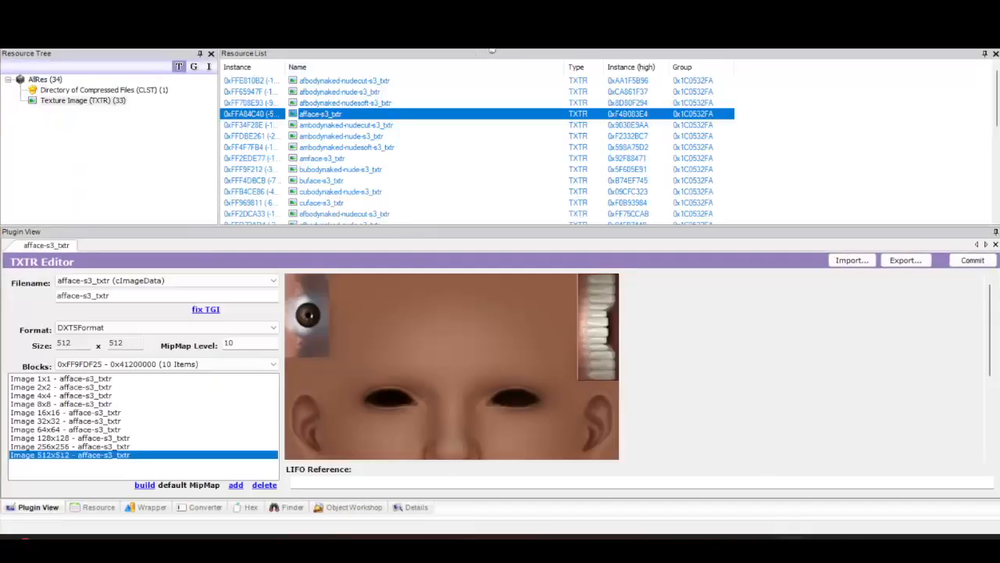
# Select the afbodynaked-nudecut texture and start building a new DXT for it
pyautogui.click(393, 84)
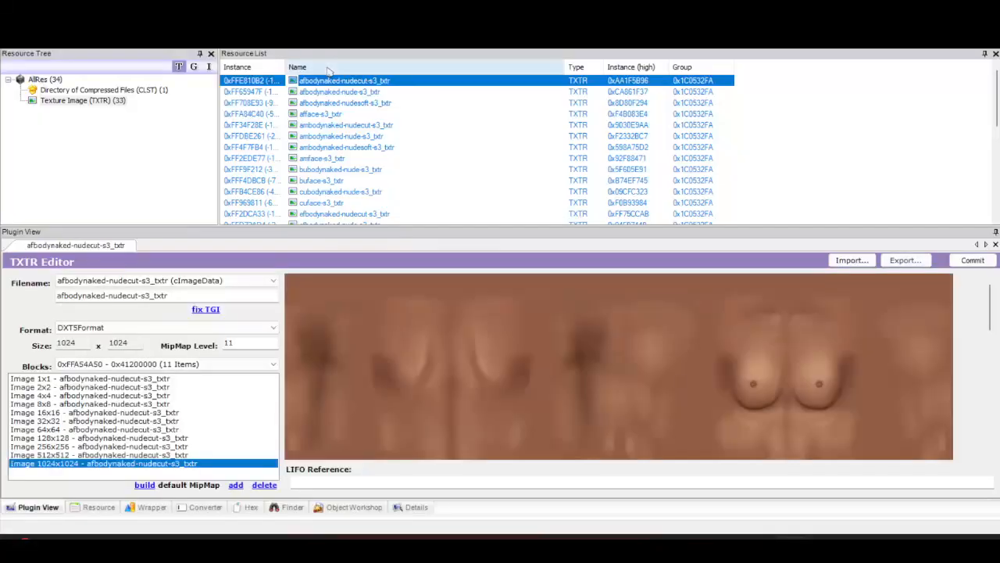
pyautogui.click(328, 69)
pyautogui.scroll(7, 353, 96)
pyautogui.click(354, 69)
pyautogui.click(355, 83)
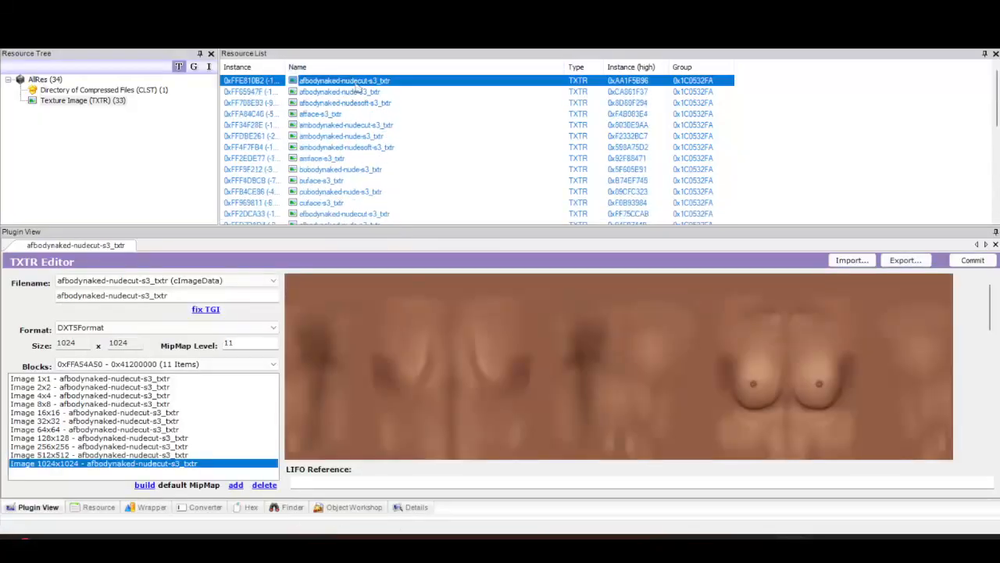
pyautogui.rightClick(483, 342)
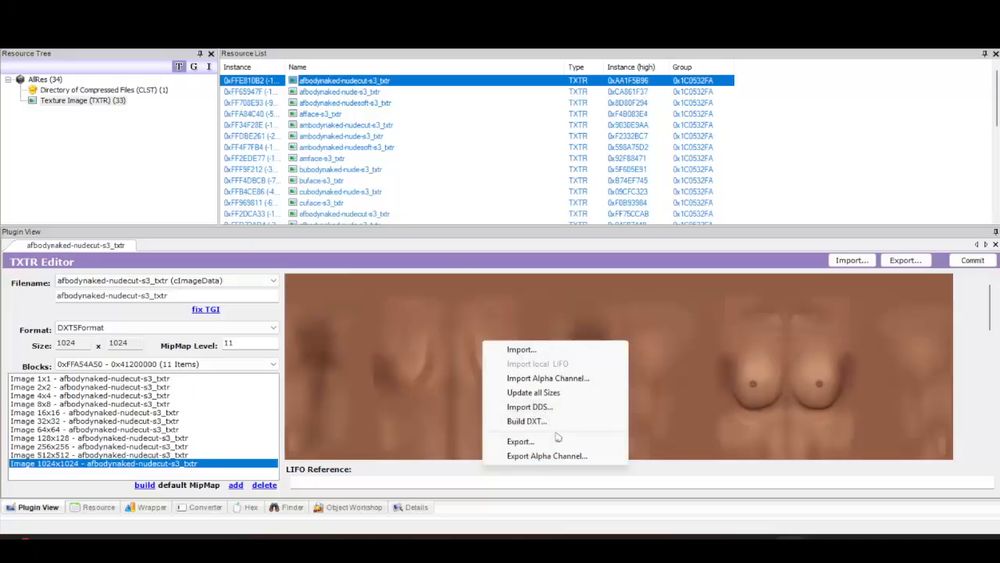
pyautogui.click(547, 421)
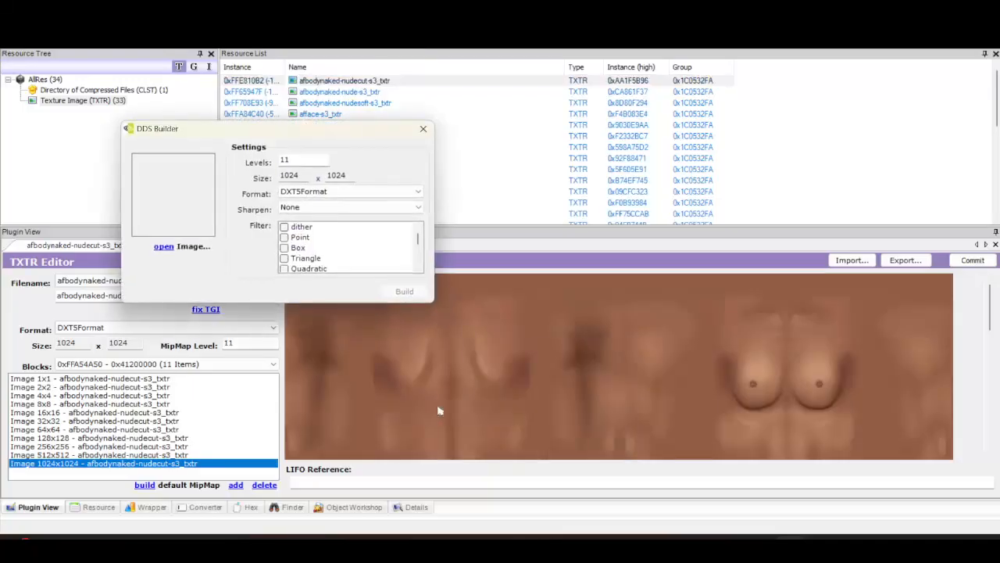
# Load the afbodynaked-nudecut PNG from the skinfinal folder on the Desktop into the DDS Builder
pyautogui.click(163, 247)
pyautogui.doubleClick(271, 260)
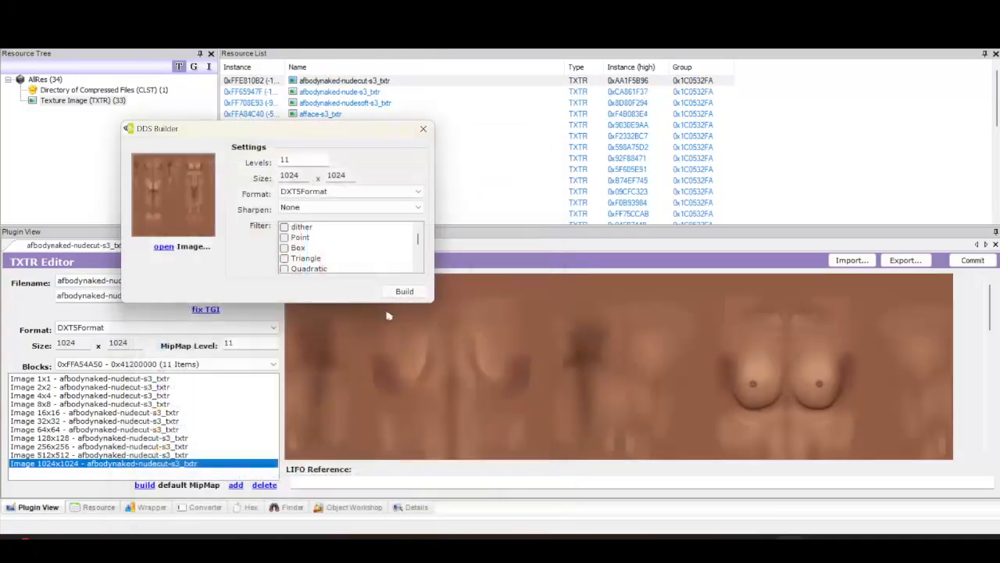
pyautogui.click(164, 246)
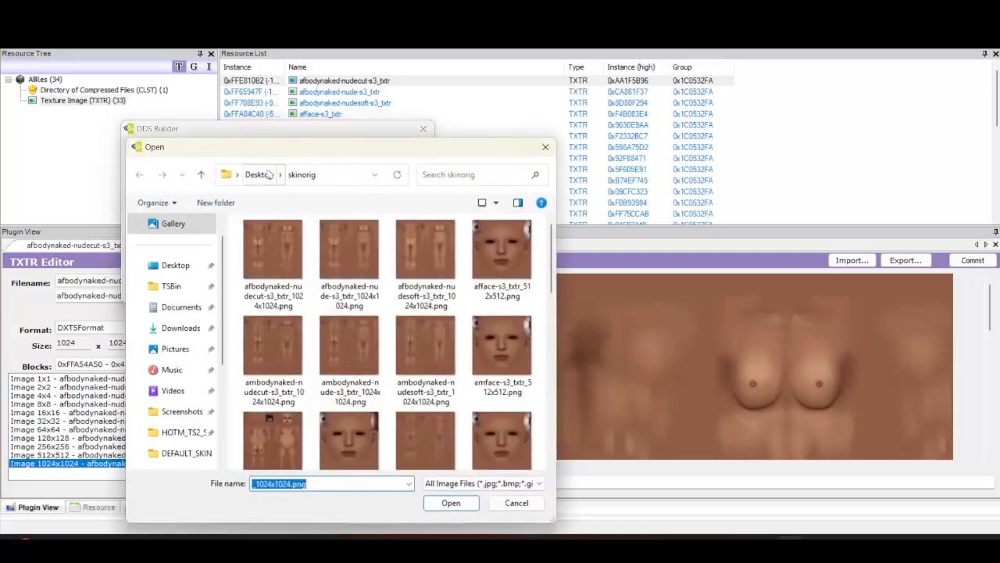
pyautogui.click(268, 174)
pyautogui.doubleClick(295, 317)
pyautogui.click(286, 256)
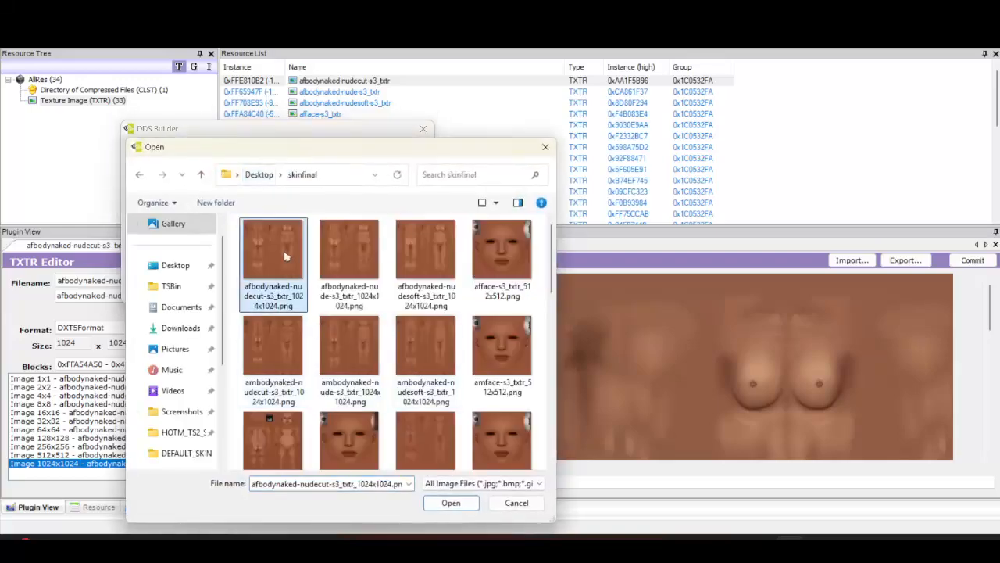
pyautogui.click(450, 503)
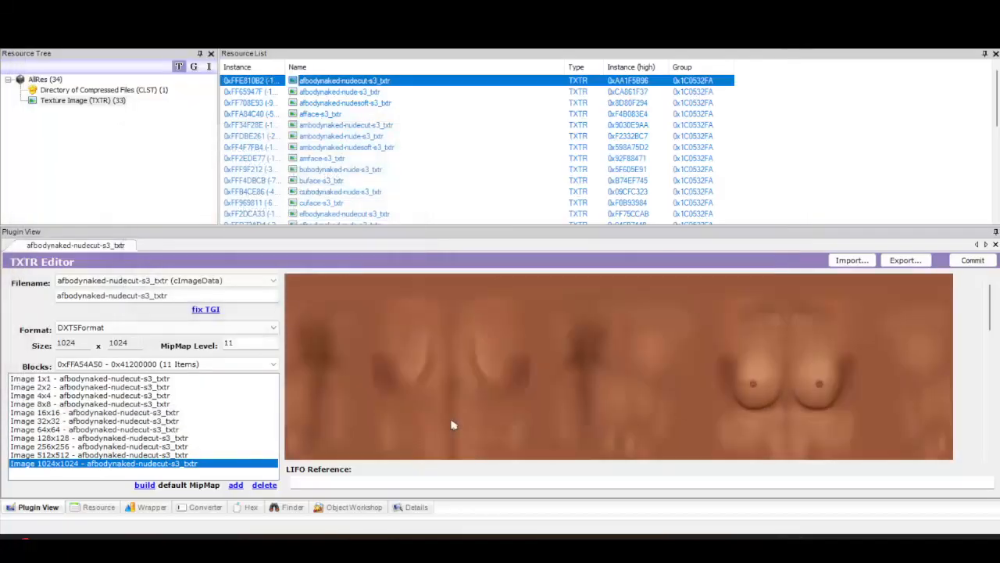
# Commit the rebuilt afbodynaked-nudecut texture
pyautogui.click(971, 261)
pyautogui.click(971, 261)
pyautogui.click(529, 316)
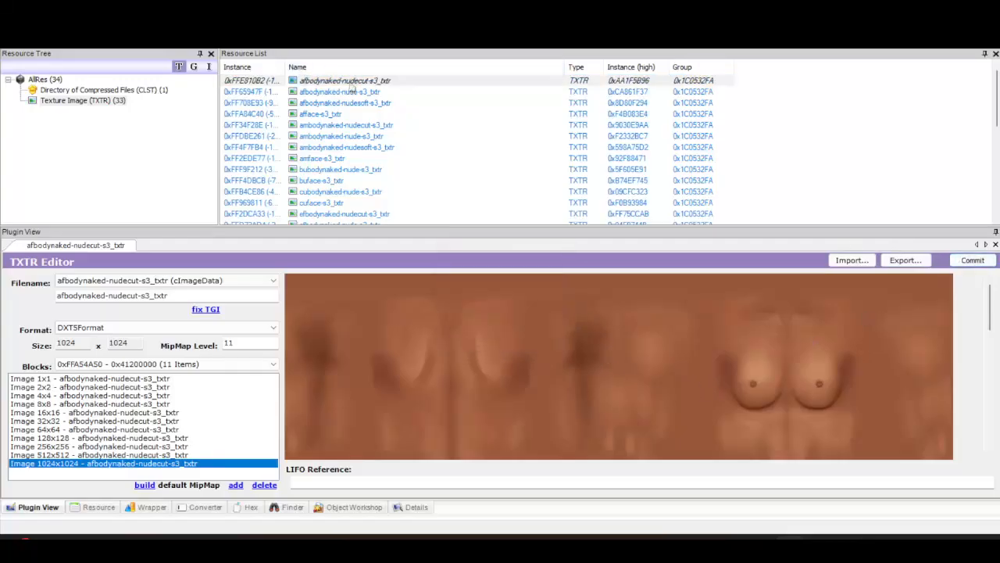
# Rebuild the afbodynaked-nude texture from its skinfinal PNG and commit it
pyautogui.click(352, 92)
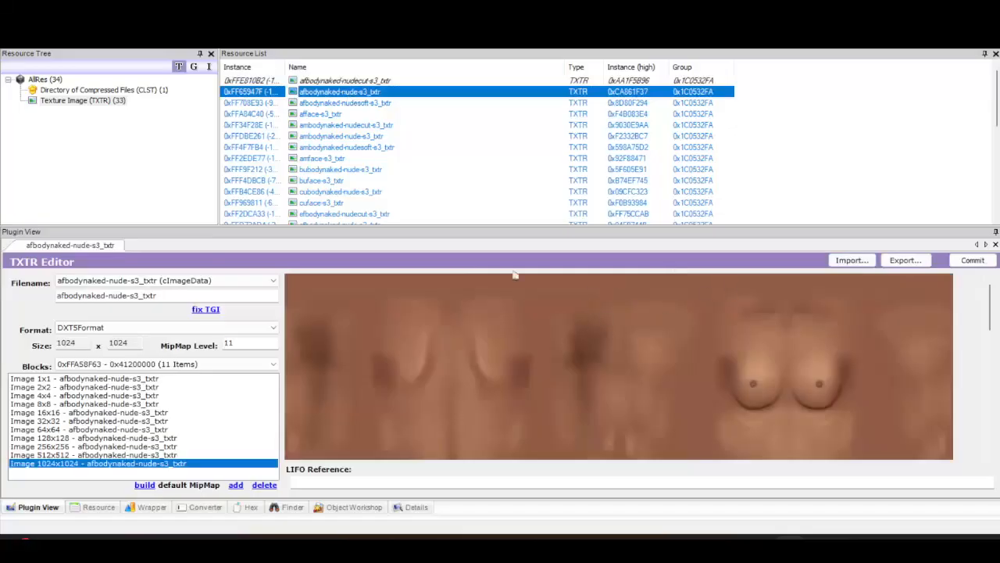
pyautogui.rightClick(383, 348)
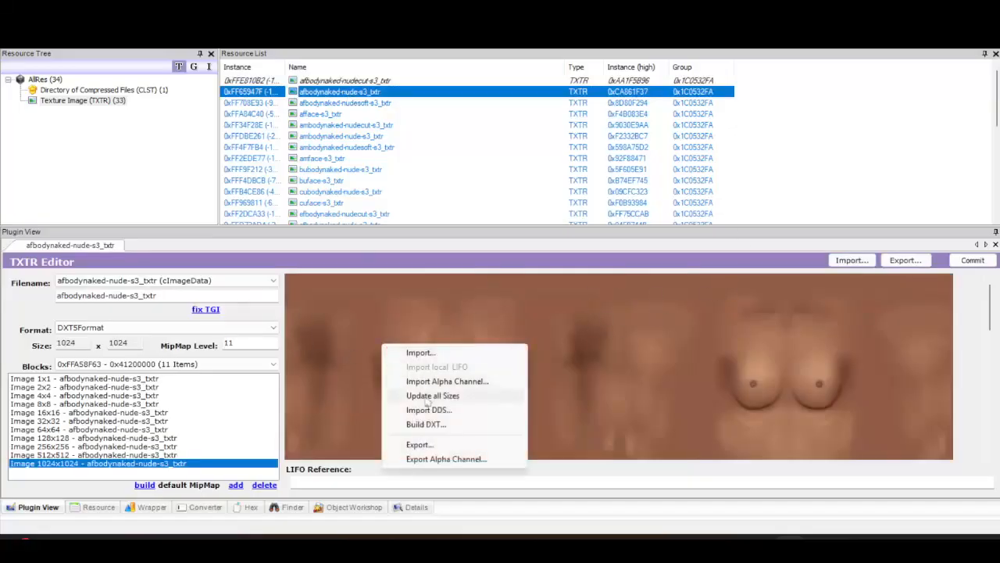
pyautogui.click(469, 427)
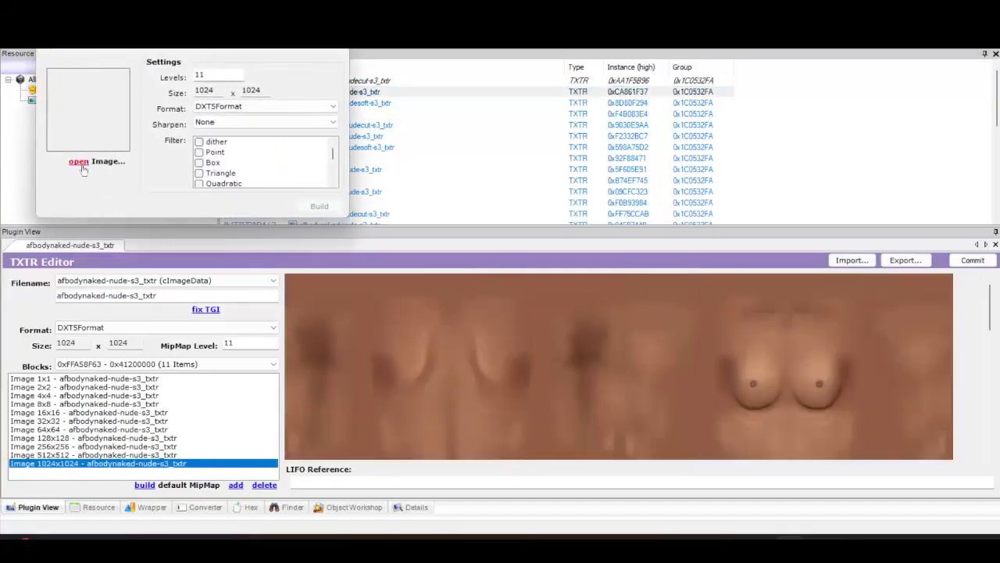
pyautogui.click(78, 161)
pyautogui.doubleClick(264, 176)
pyautogui.click(322, 208)
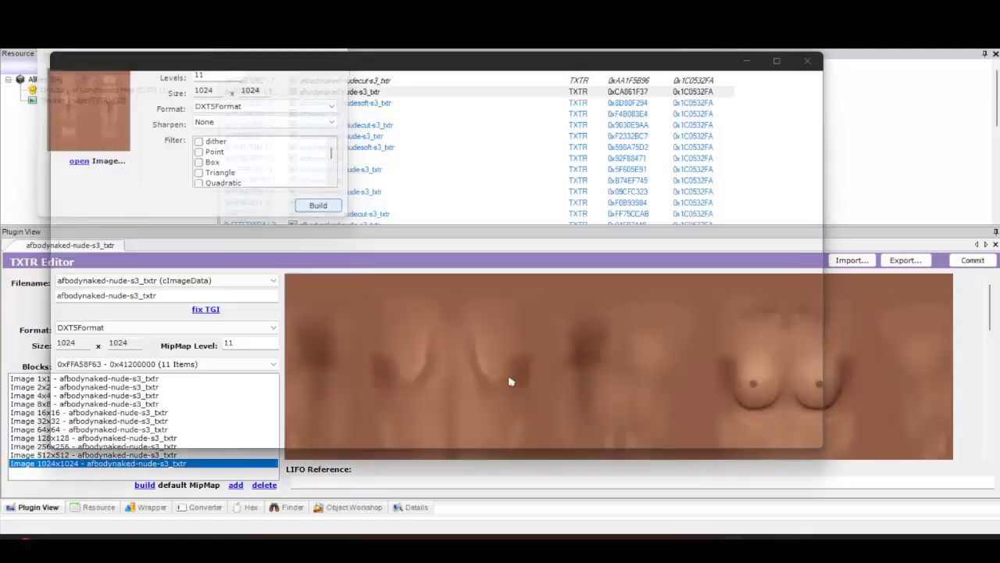
pyautogui.click(972, 261)
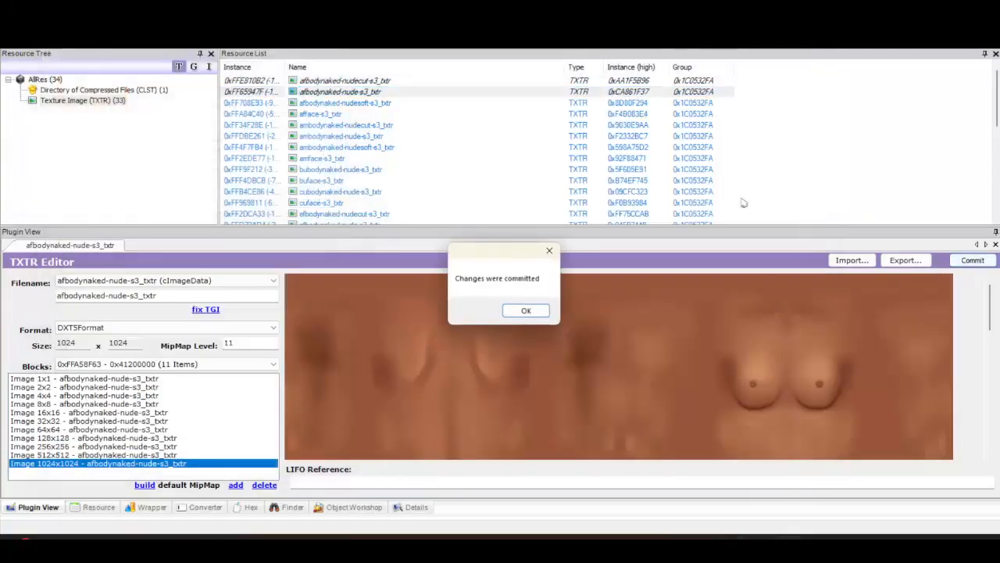
pyautogui.click(538, 311)
# Rebuild the ambodynaked-nudesoft texture from its skinfinal PNG and commit it
pyautogui.click(378, 103)
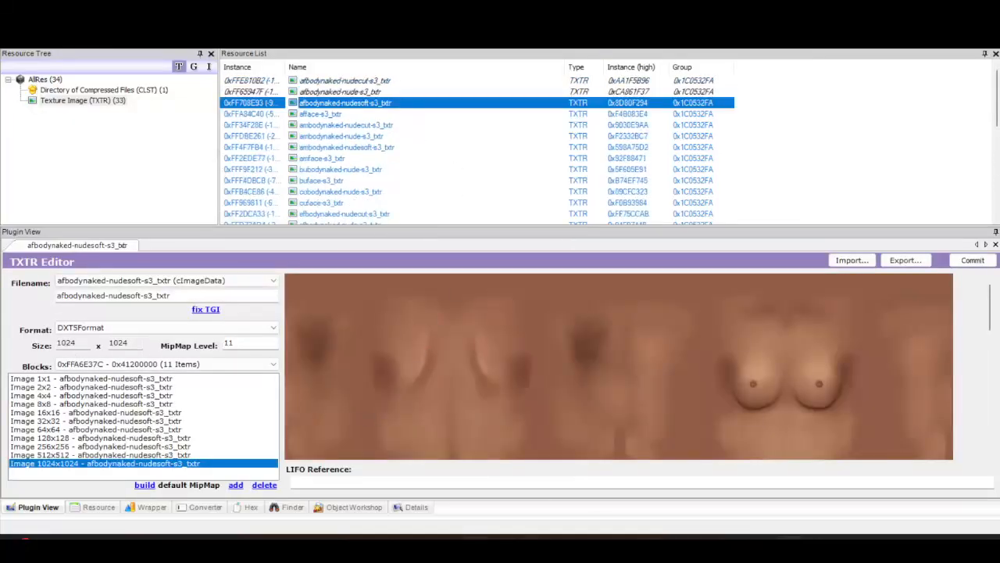
pyautogui.hotkey('alt', 'Tab')
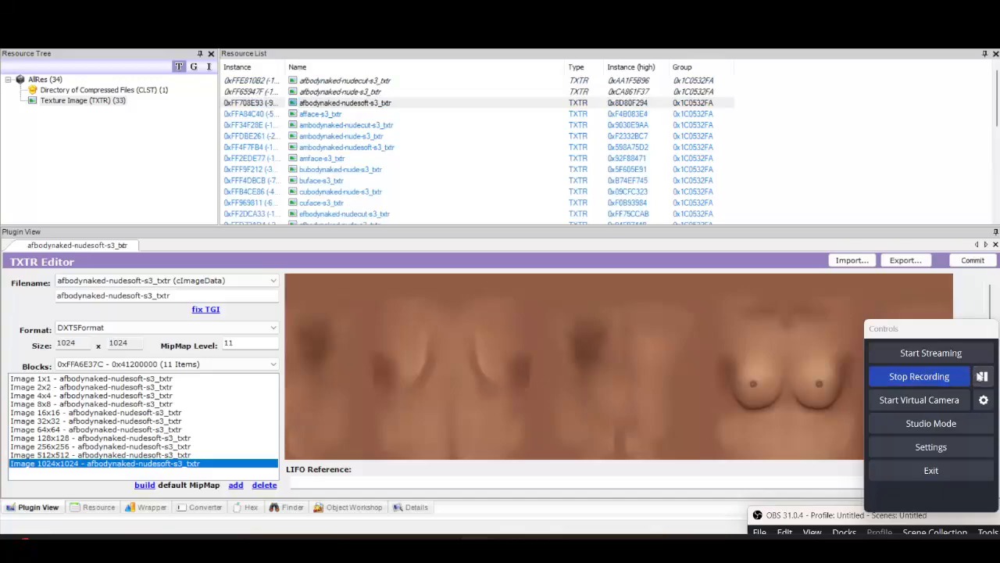
pyautogui.click(471, 137)
pyautogui.click(424, 148)
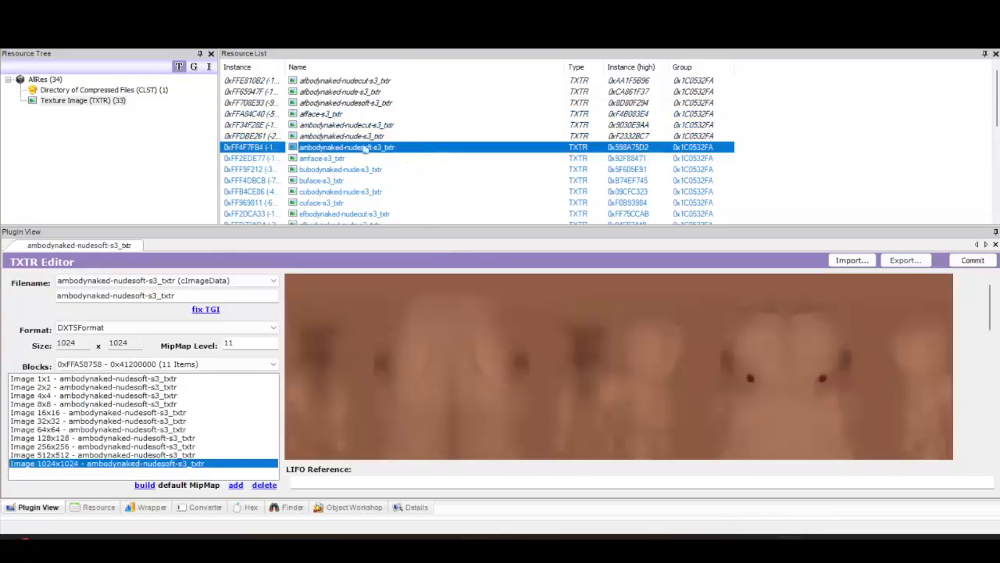
pyautogui.rightClick(493, 337)
pyautogui.click(575, 415)
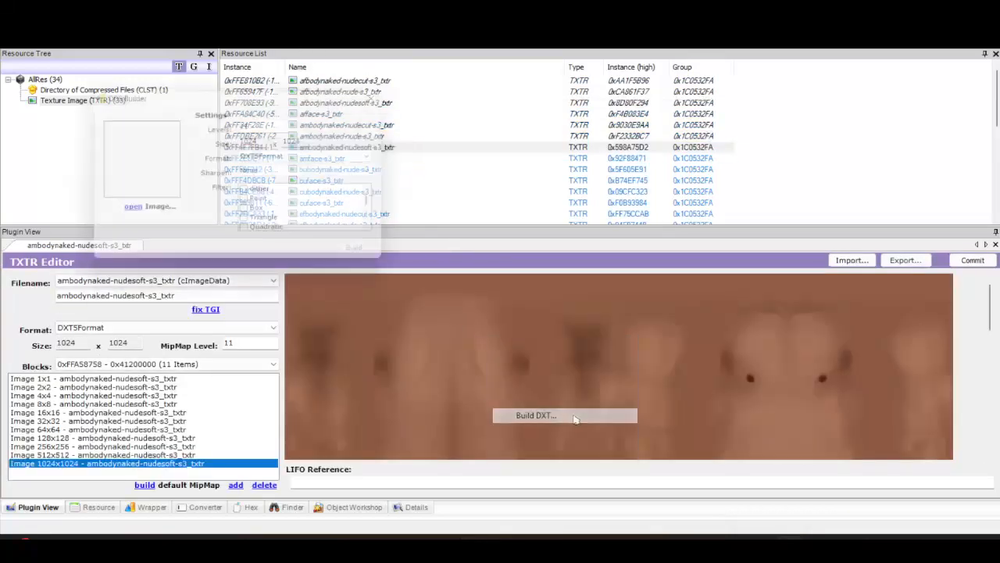
pyautogui.click(130, 214)
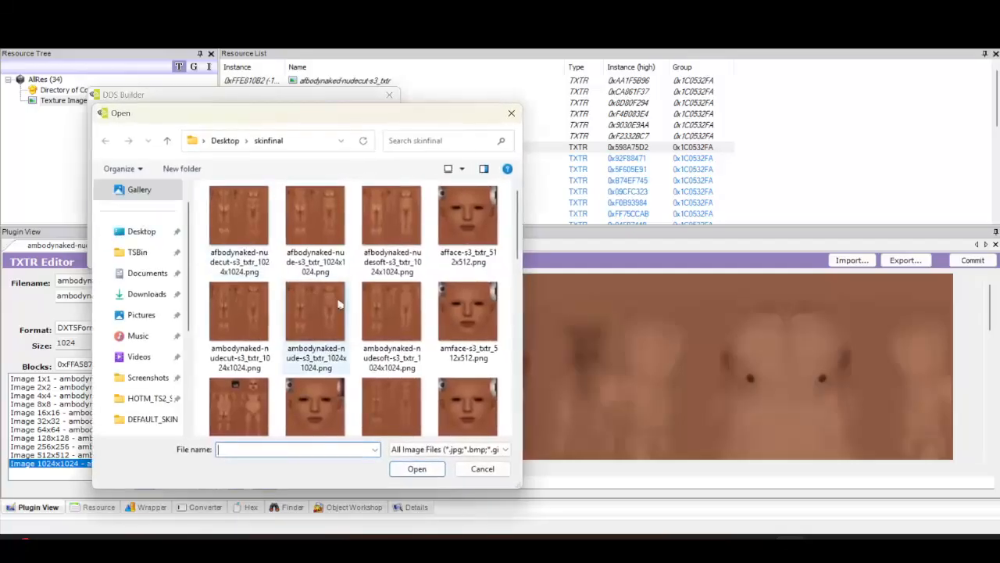
pyautogui.doubleClick(379, 322)
pyautogui.click(365, 258)
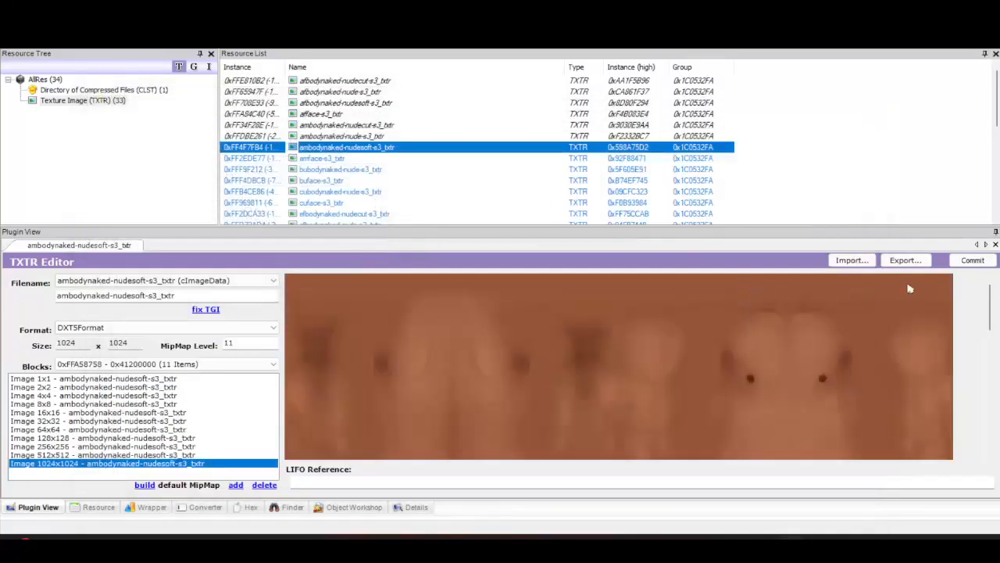
pyautogui.click(973, 262)
pyautogui.click(526, 310)
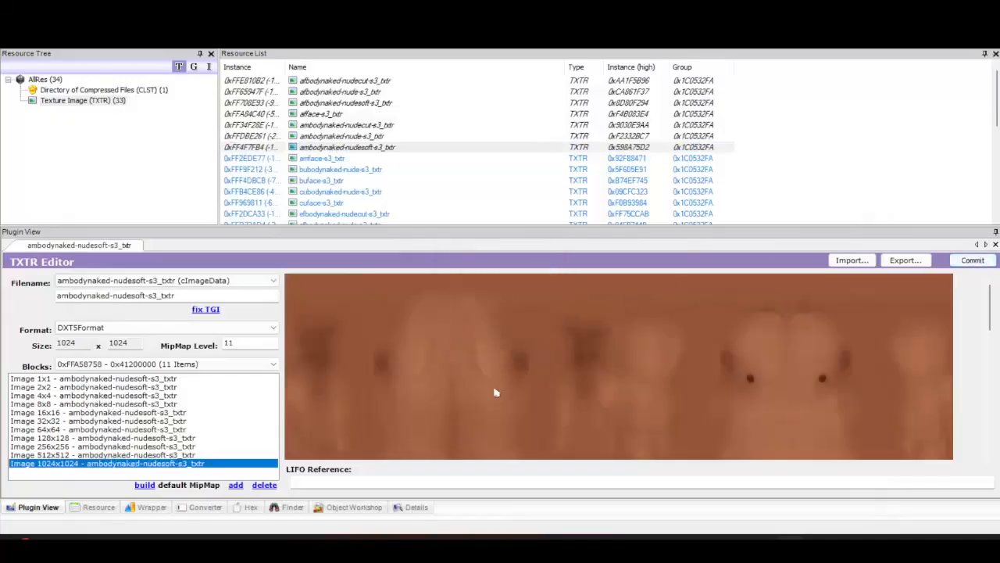
# Rebuild the amface texture from its skinfinal PNG and commit it
pyautogui.click(386, 159)
pyautogui.rightClick(518, 349)
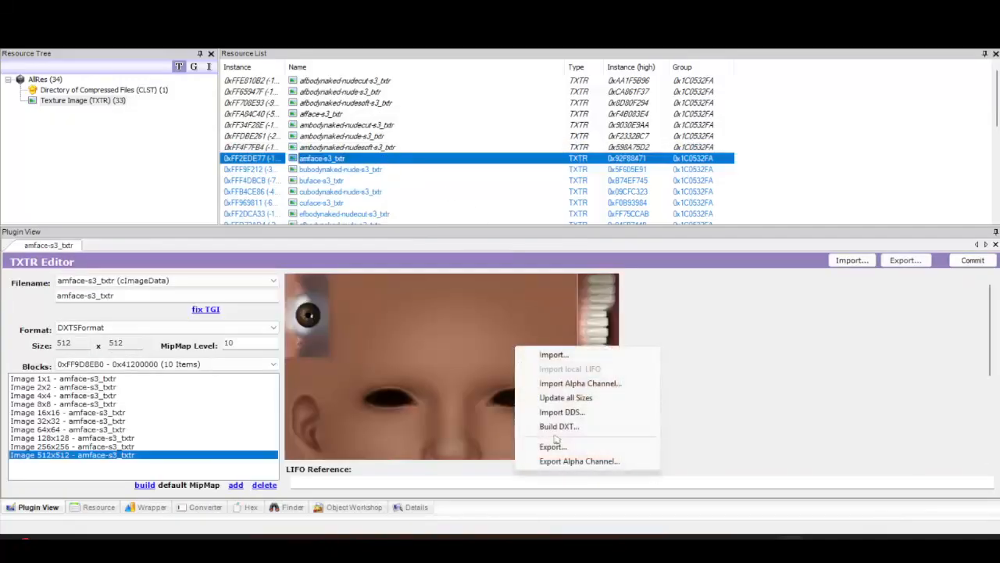
pyautogui.click(573, 429)
pyautogui.click(173, 248)
pyautogui.click(497, 348)
pyautogui.doubleClick(497, 348)
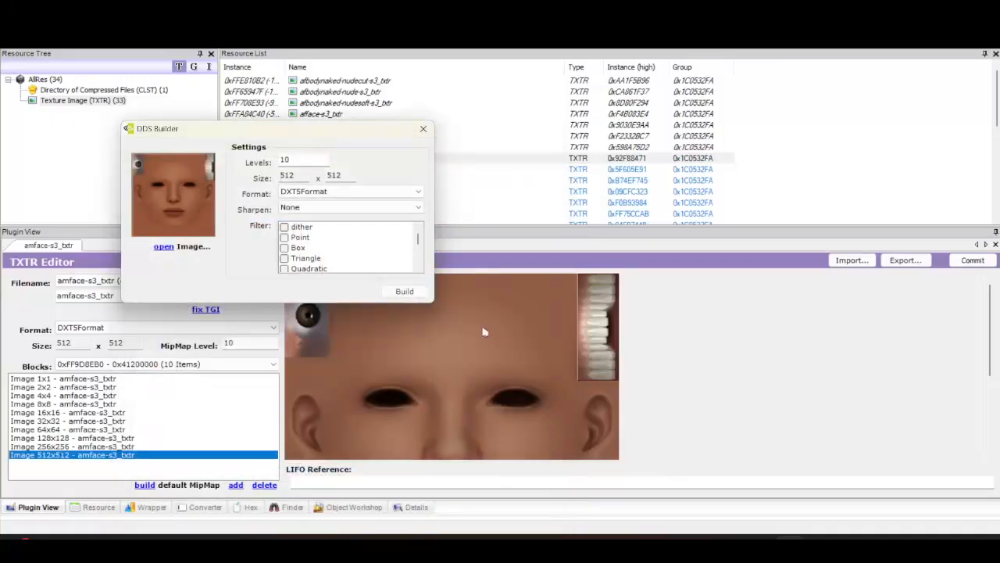
pyautogui.click(404, 291)
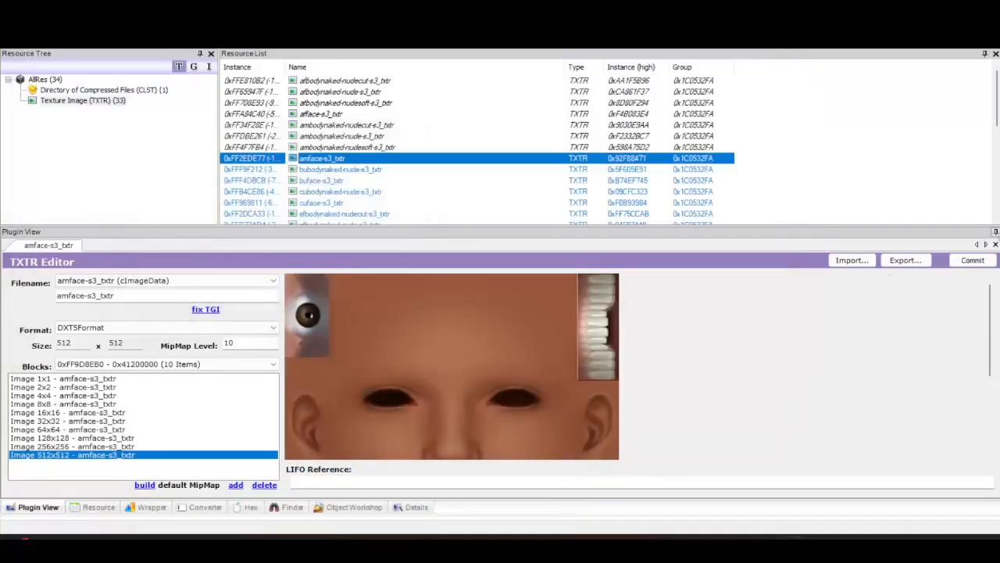
pyautogui.click(988, 261)
pyautogui.click(525, 309)
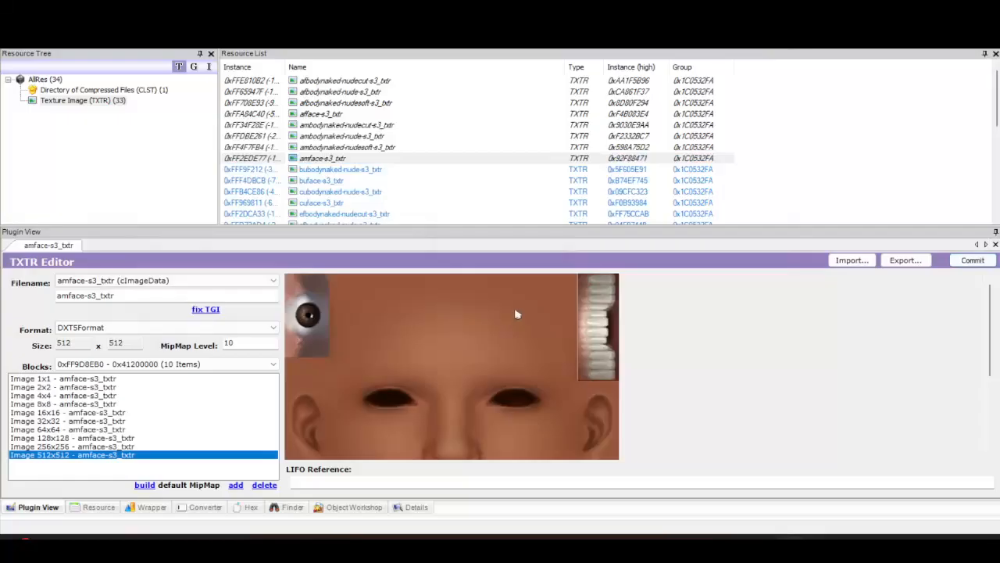
# Launch Body Shop and open a Sim's skintone and face options in Build Sims to check the new skins
pyautogui.scroll(-6, 336, 169)
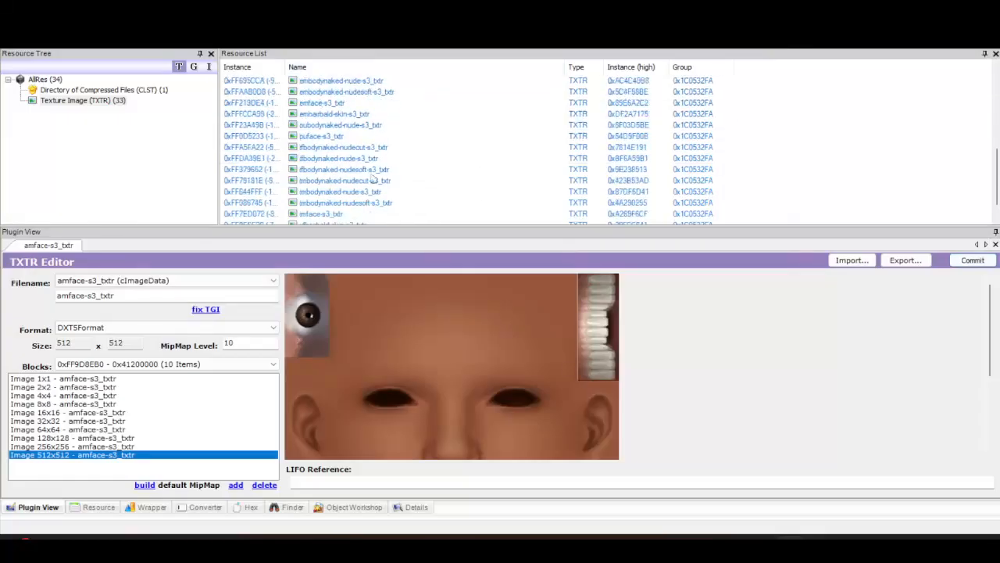
pyautogui.scroll(5, 375, 218)
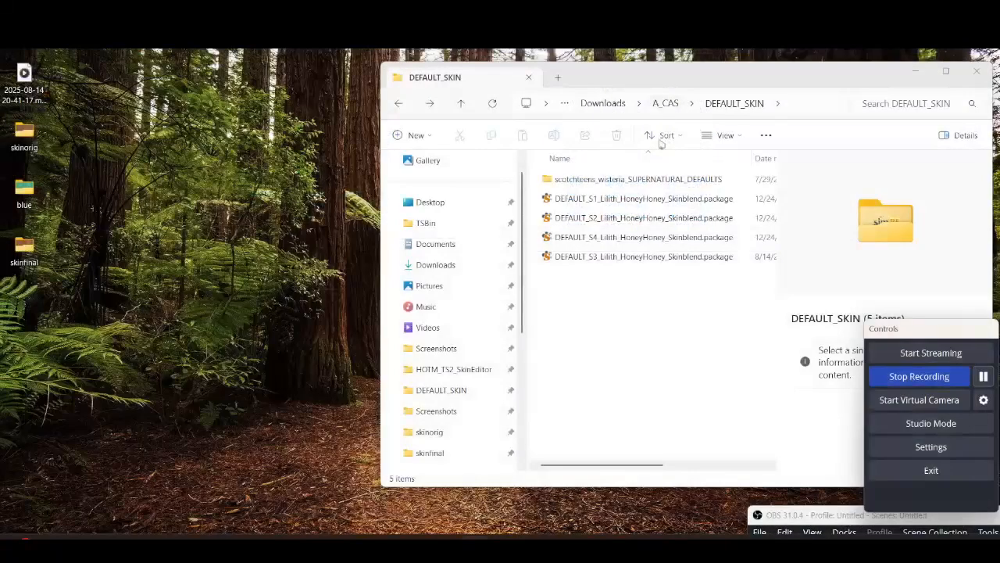
pyautogui.click(624, 258)
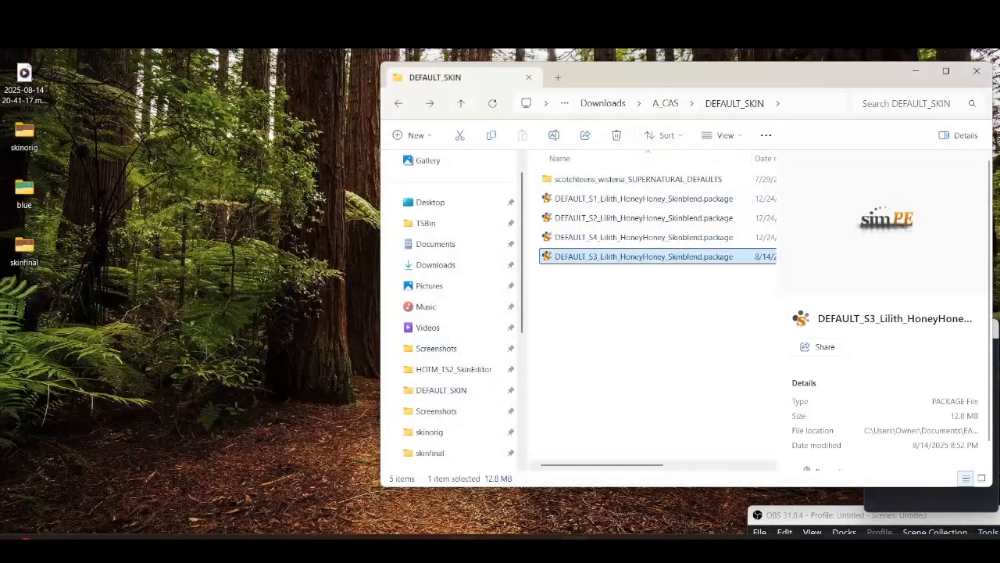
pyautogui.click(439, 546)
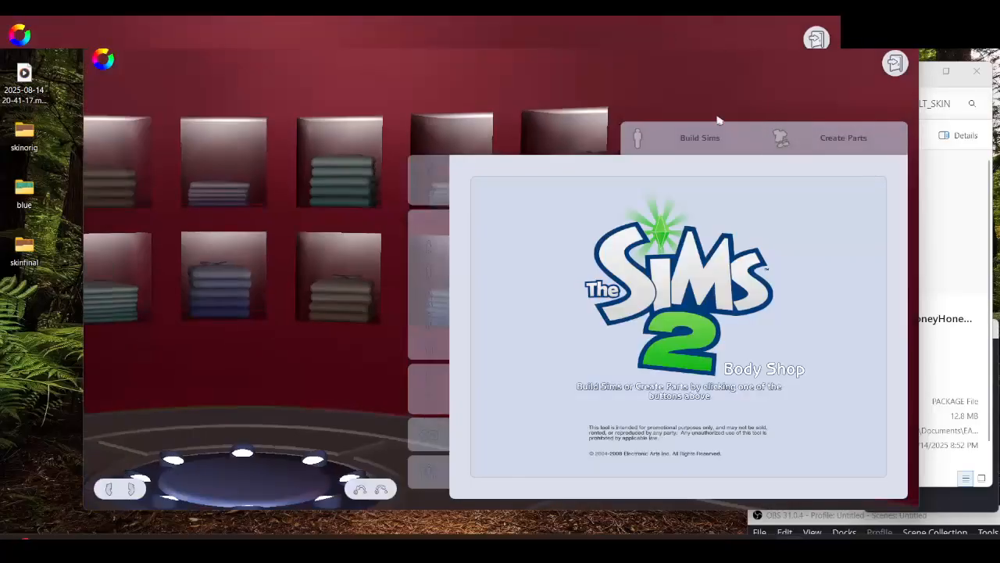
pyautogui.click(670, 144)
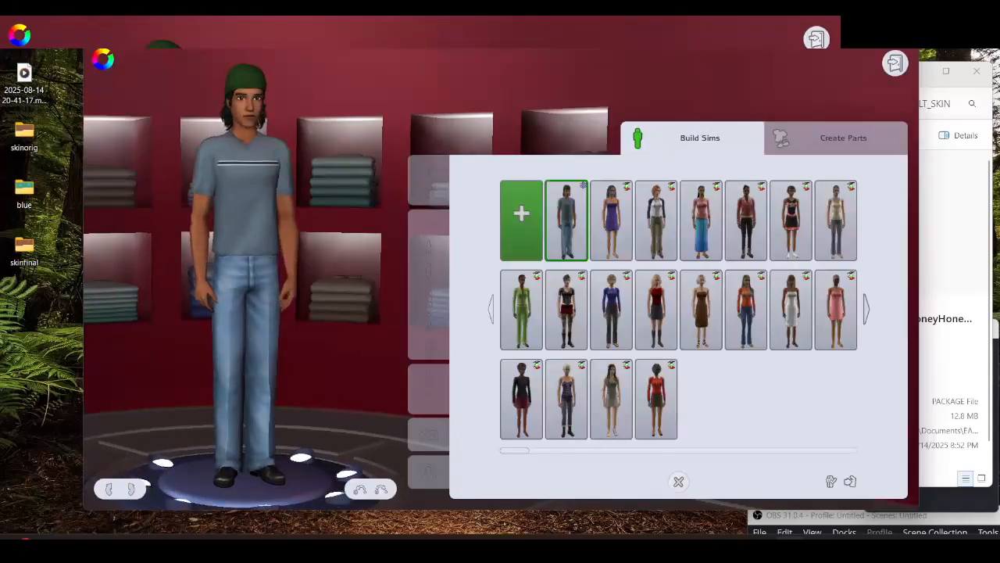
pyautogui.click(833, 482)
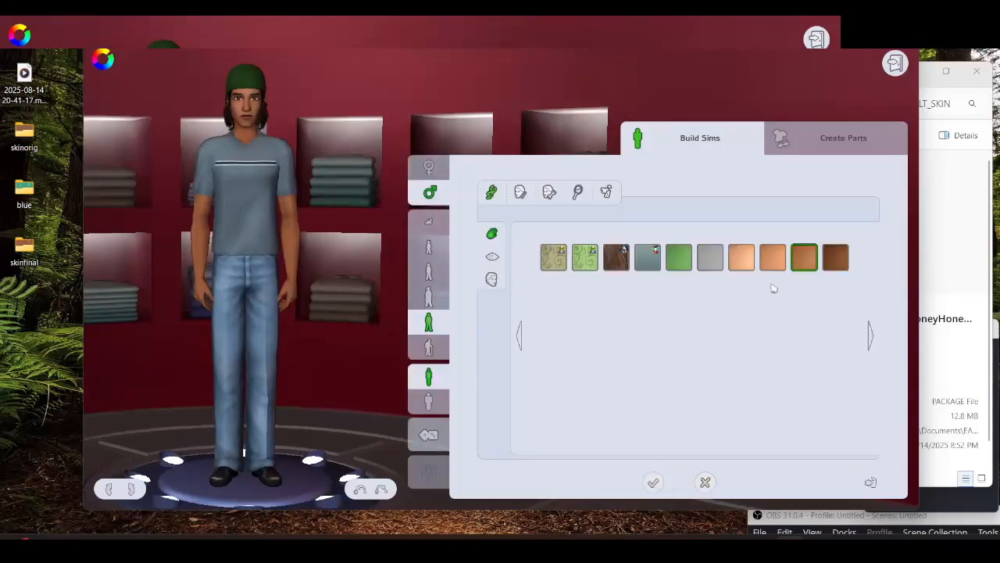
pyautogui.click(492, 279)
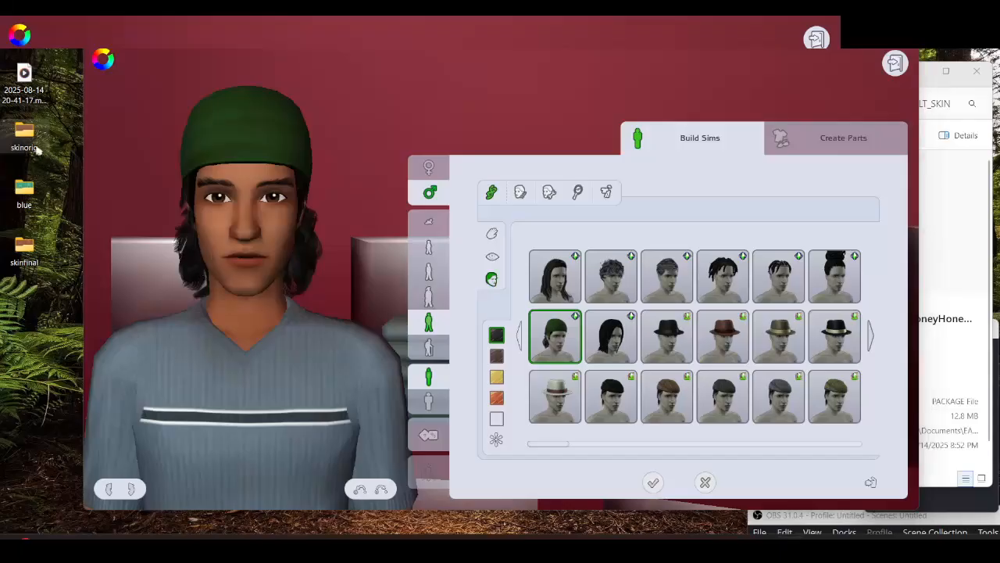
# Switch to the Sims 2 Skin Adjuster and open the Edit Skintone screen
pyautogui.doubleClick(35, 145)
pyautogui.click(374, 258)
pyautogui.click(453, 361)
pyautogui.moveTo(517, 55); pyautogui.dragTo(679, 95)
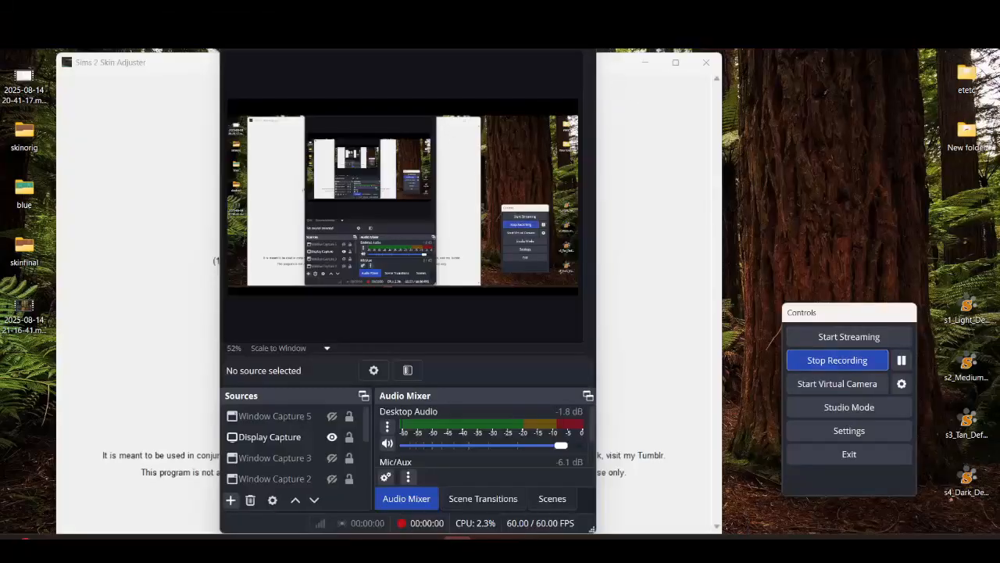
pyautogui.click(457, 538)
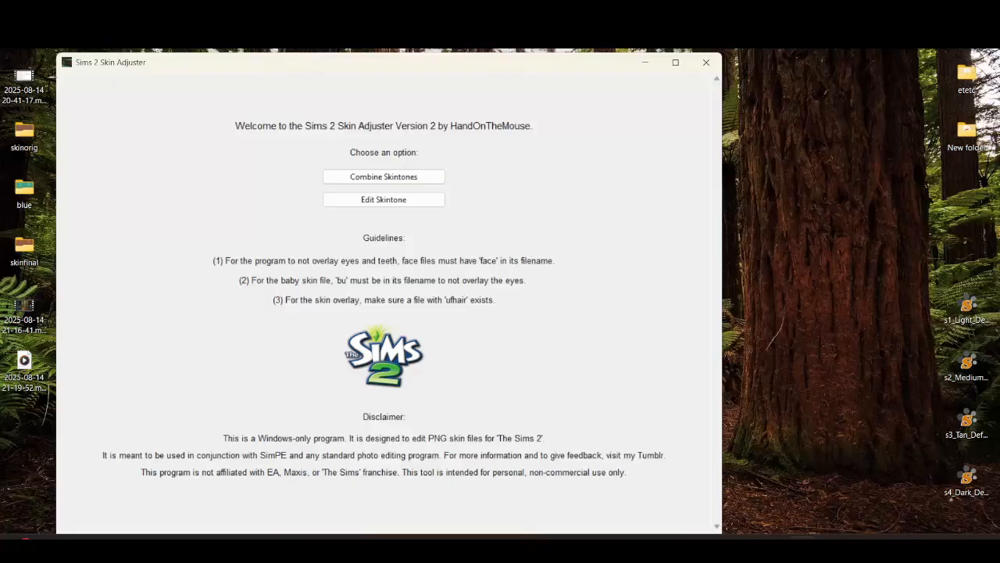
pyautogui.doubleClick(258, 67)
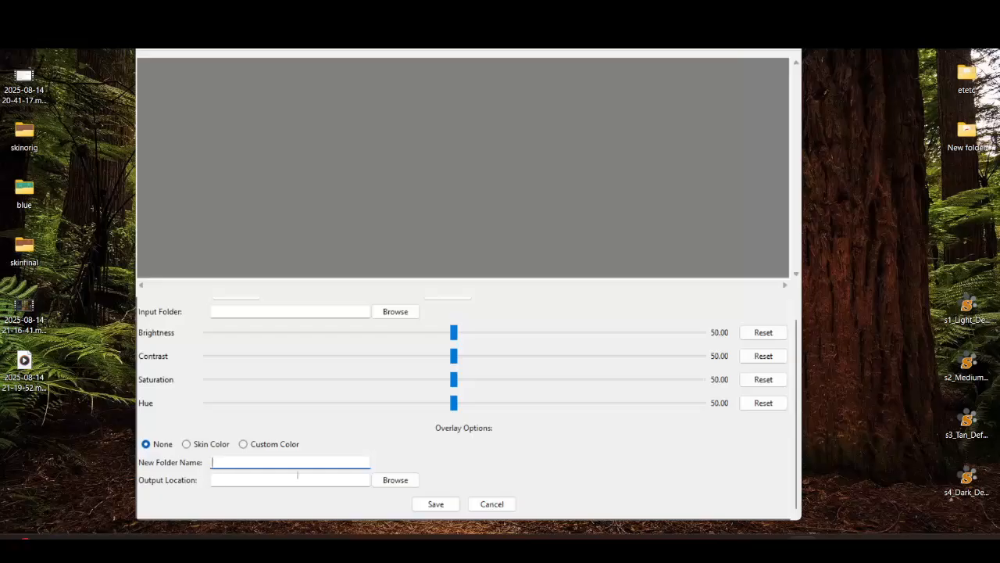
# Set the output location to the Desktop with new folder name skinfinal, save the adjusted files, and close the Edit Skintone screen
pyautogui.click(396, 480)
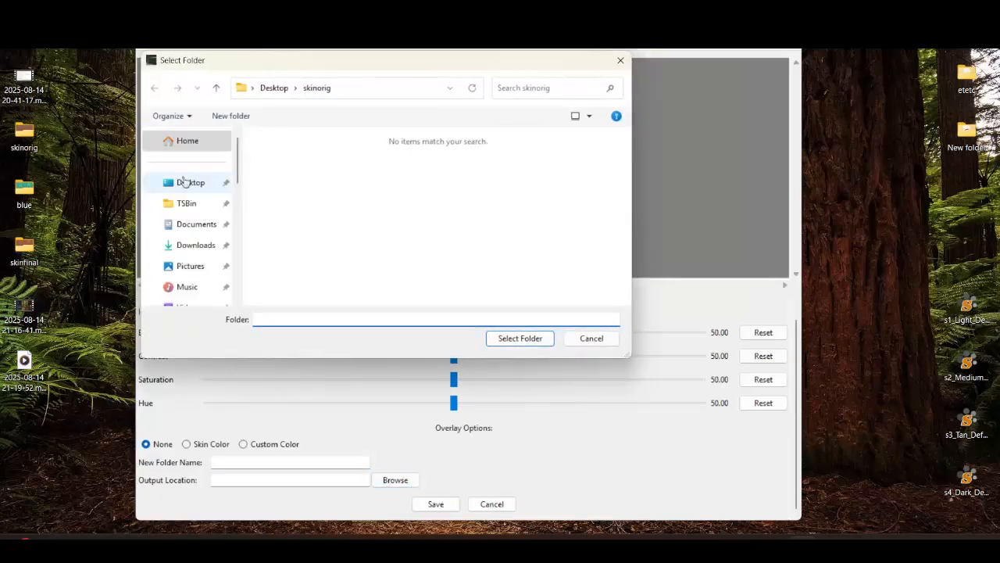
pyautogui.click(186, 182)
pyautogui.click(331, 230)
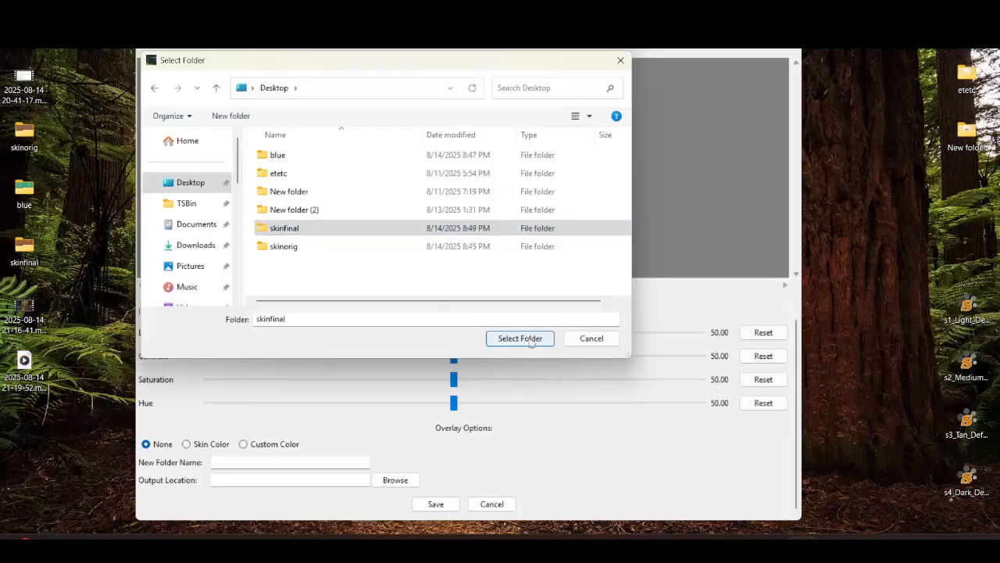
pyautogui.click(531, 340)
pyautogui.moveTo(334, 476); pyautogui.dragTo(302, 479)
pyautogui.click(317, 463)
pyautogui.write('skinfinal')
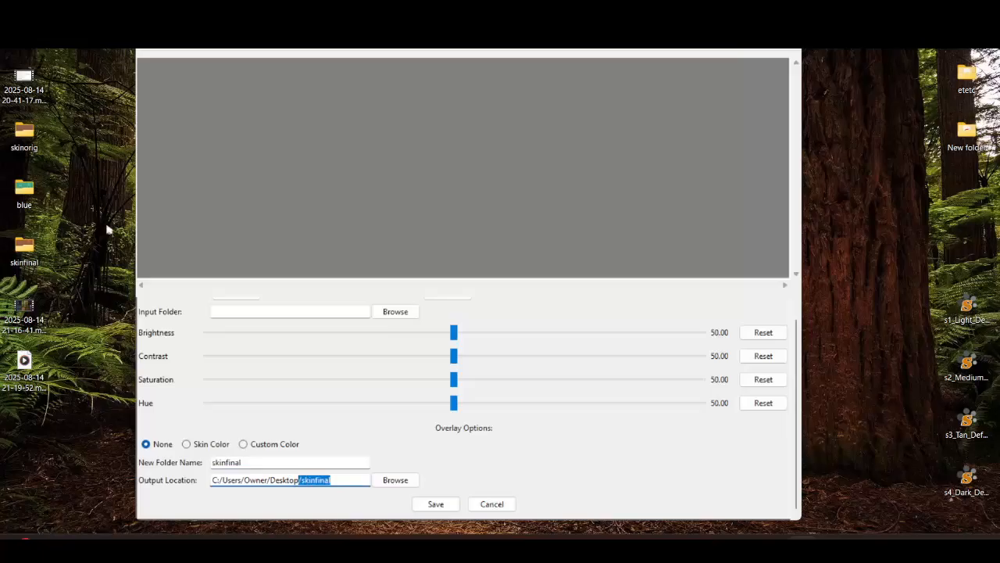
pyautogui.press('BackSpace')
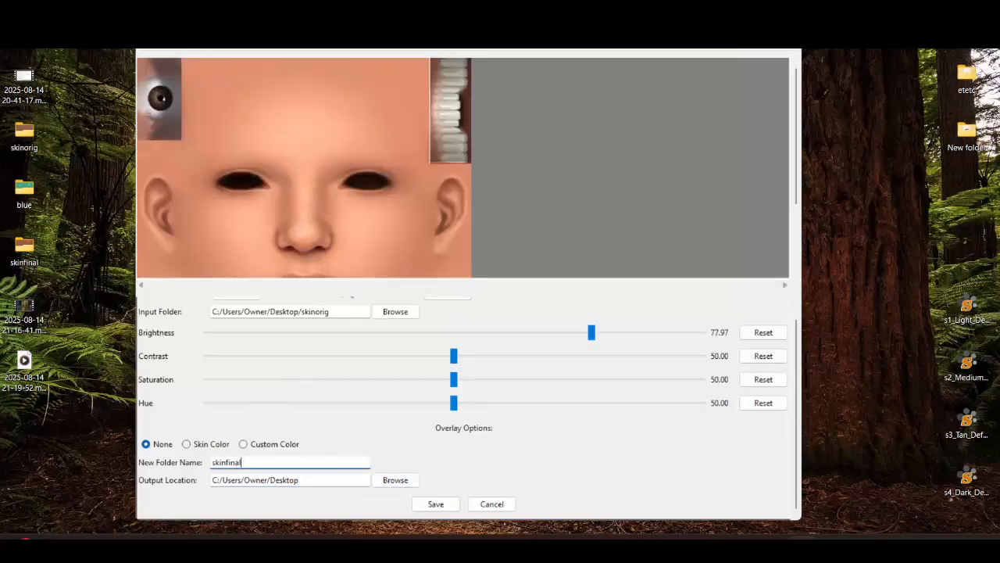
pyautogui.press('Tab')
pyautogui.press('Tab')
pyautogui.click(436, 504)
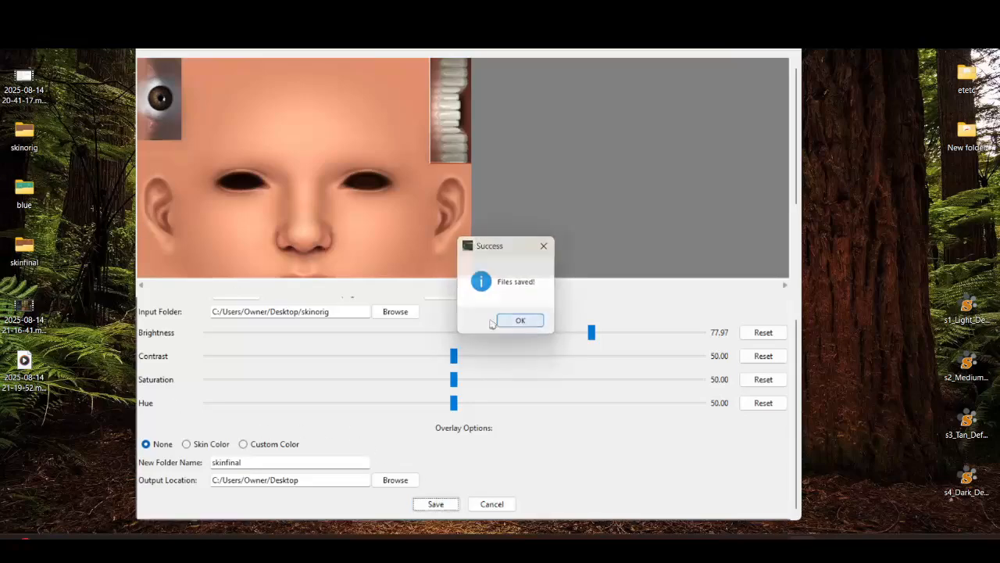
pyautogui.click(520, 320)
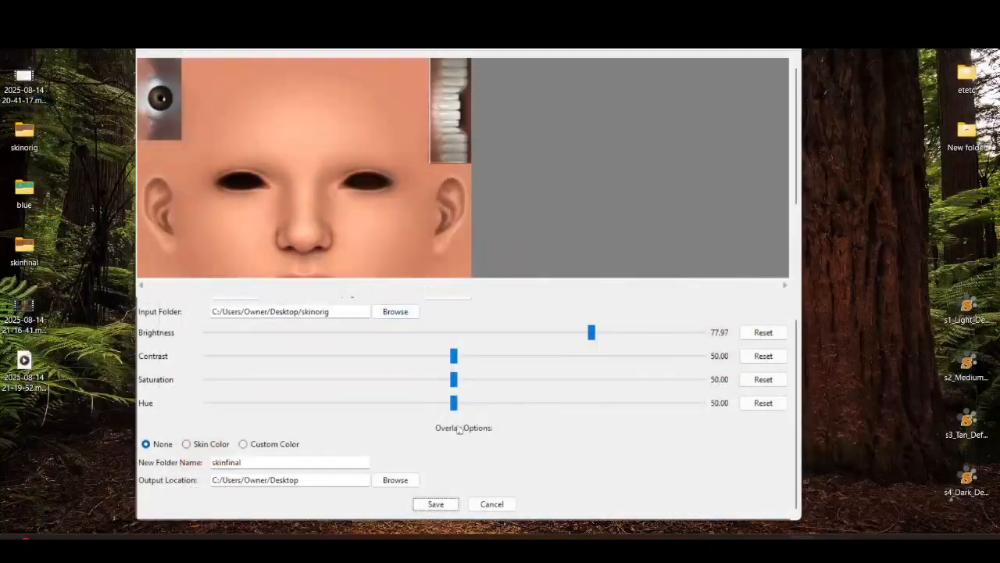
pyautogui.click(491, 503)
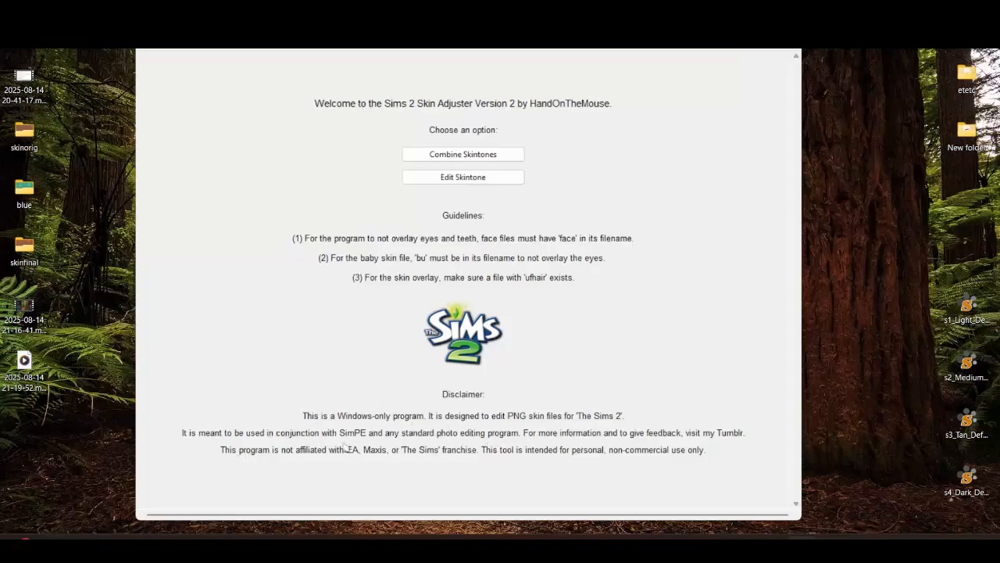
# Open the blue folder and inspect the recoloured face textures, viewing the tmface texture up close
pyautogui.doubleClick(8, 197)
pyautogui.click(582, 234)
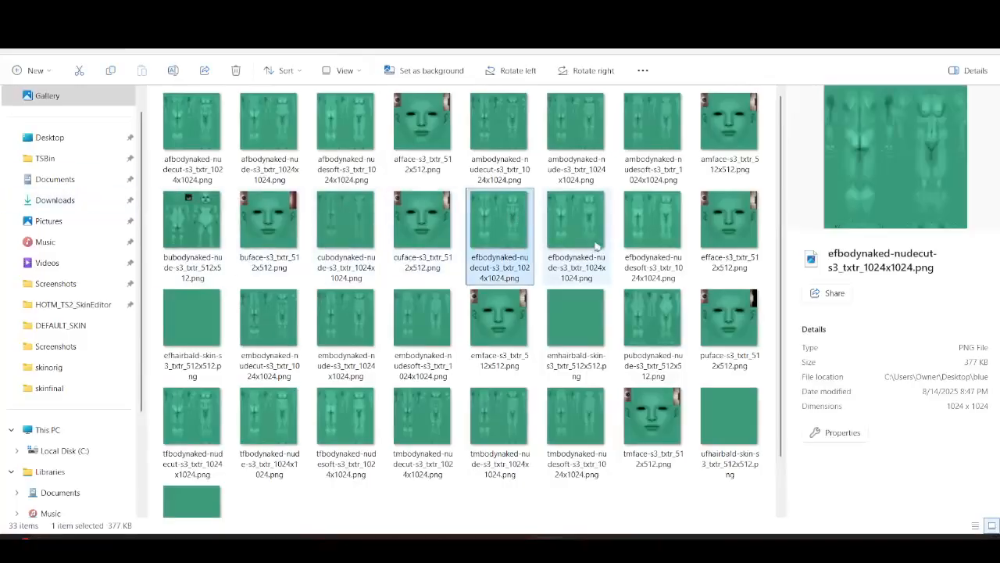
pyautogui.click(422, 137)
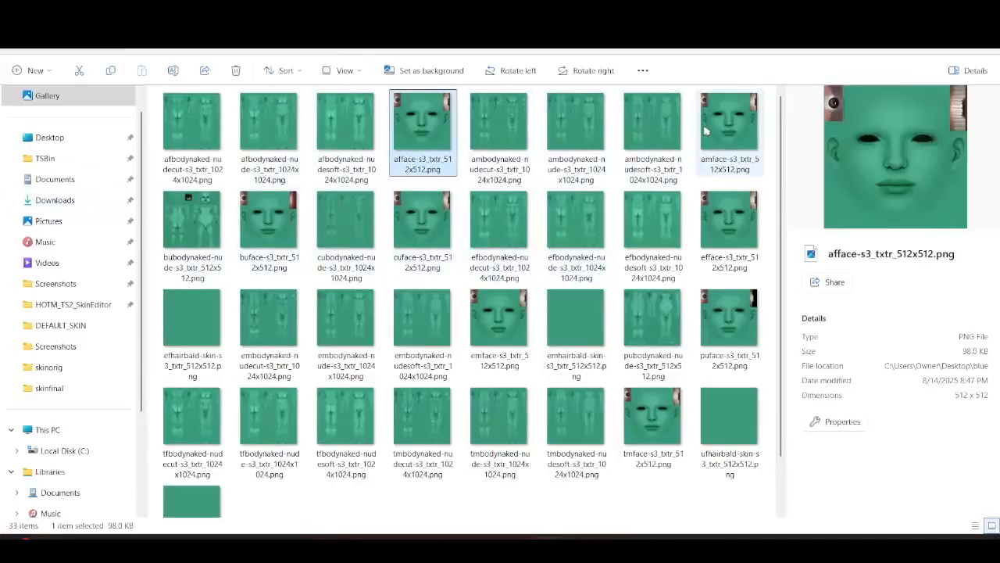
pyautogui.click(729, 129)
pyautogui.click(438, 247)
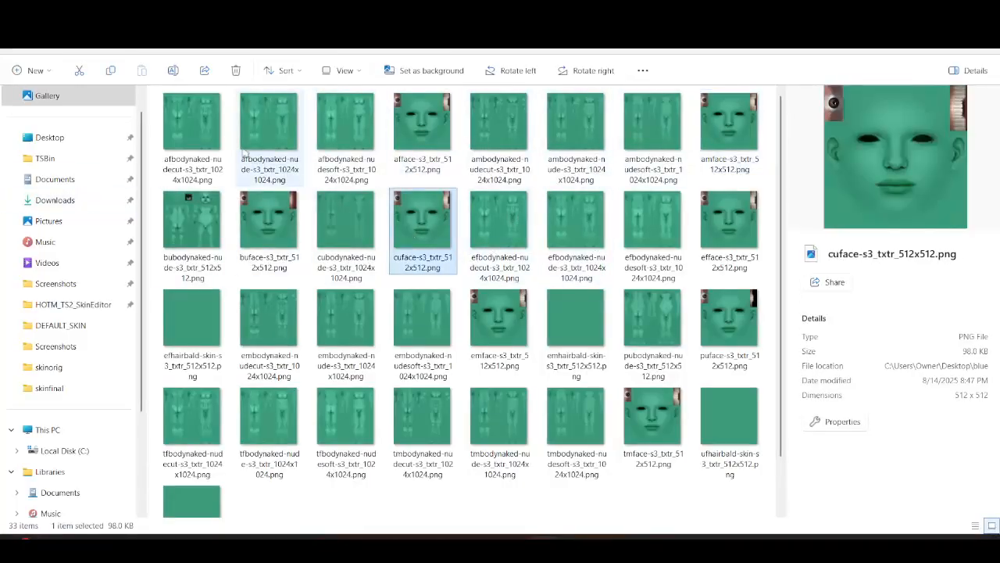
pyautogui.click(655, 368)
pyautogui.doubleClick(659, 459)
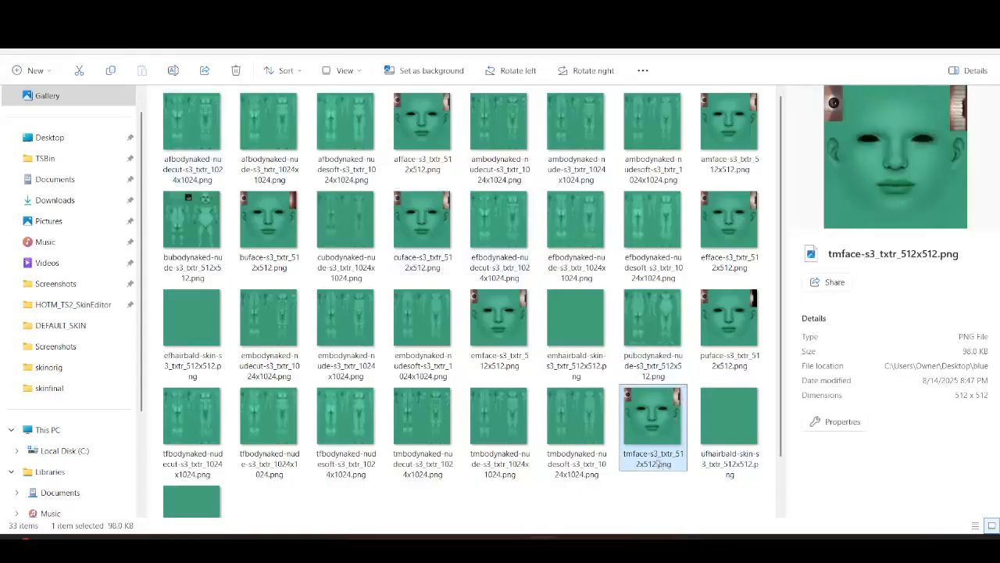
pyautogui.scroll(10, 469, 226)
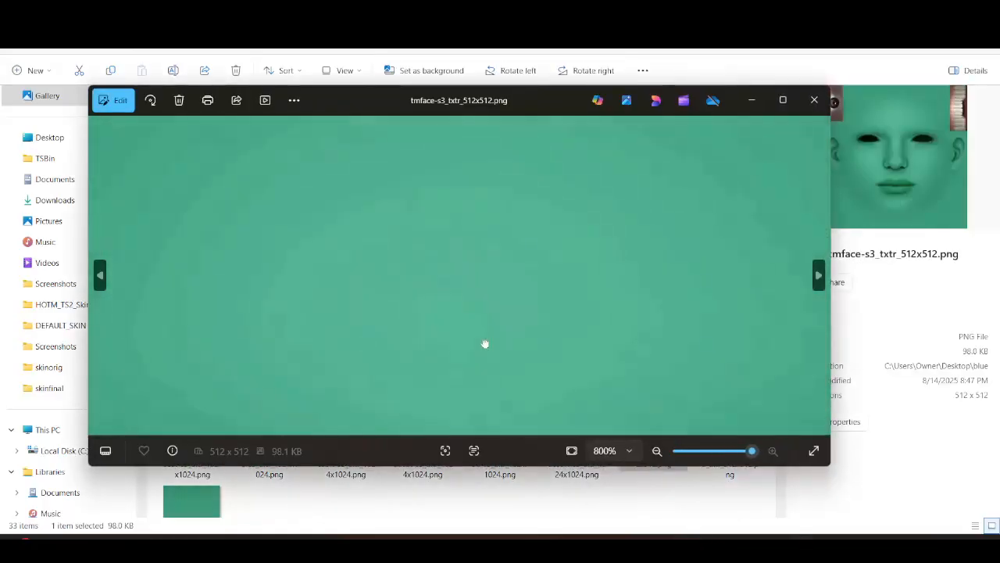
pyautogui.scroll(-3, 428, 263)
pyautogui.scroll(-3, 513, 268)
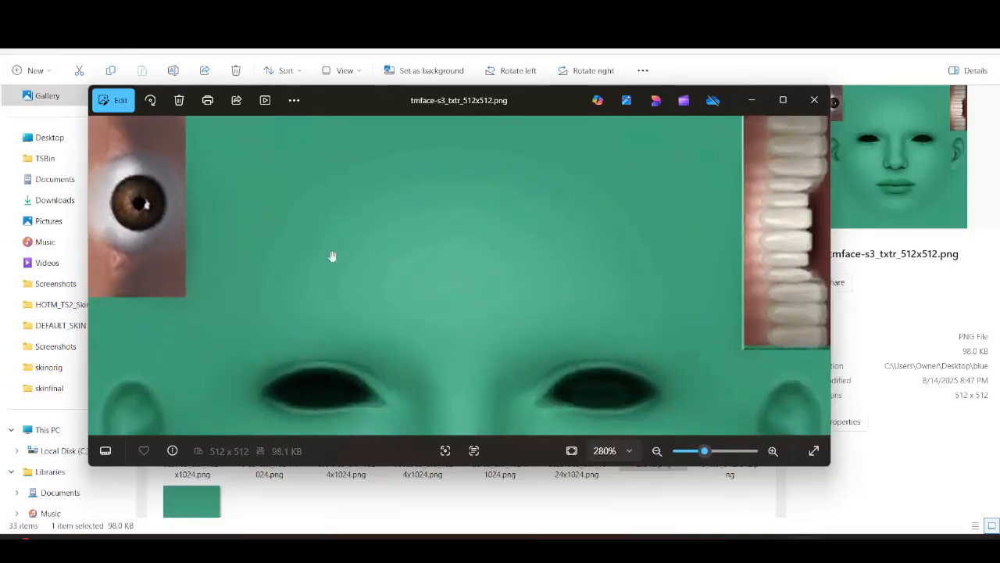
pyautogui.scroll(-3, 415, 323)
pyautogui.scroll(-2, 415, 324)
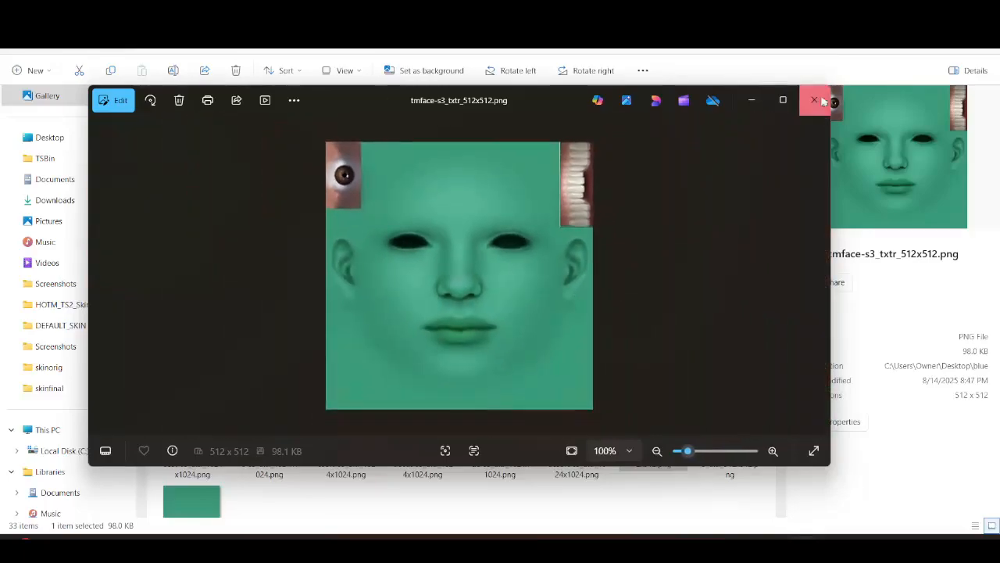
pyautogui.click(815, 100)
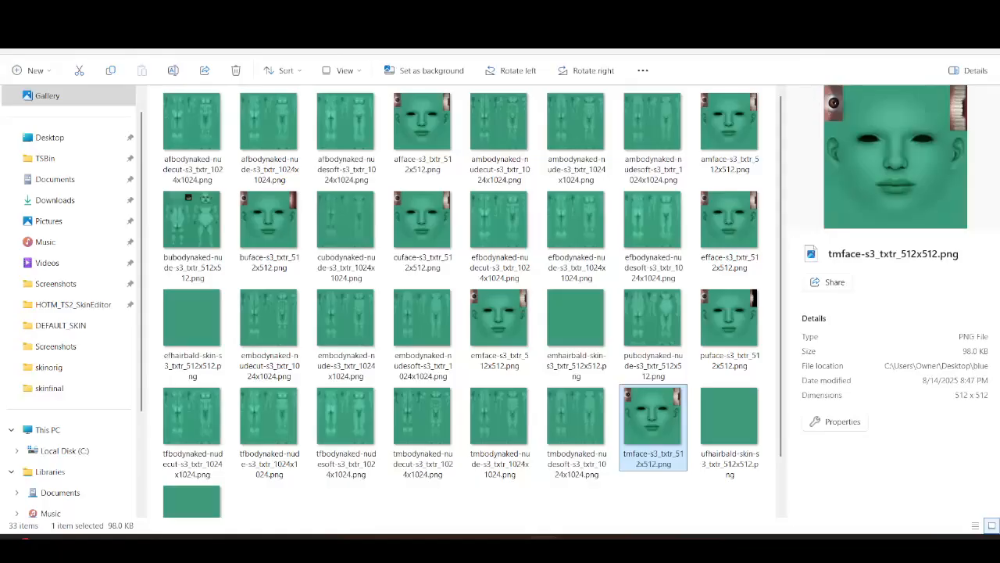
pyautogui.hotkey('alt', 'F4')
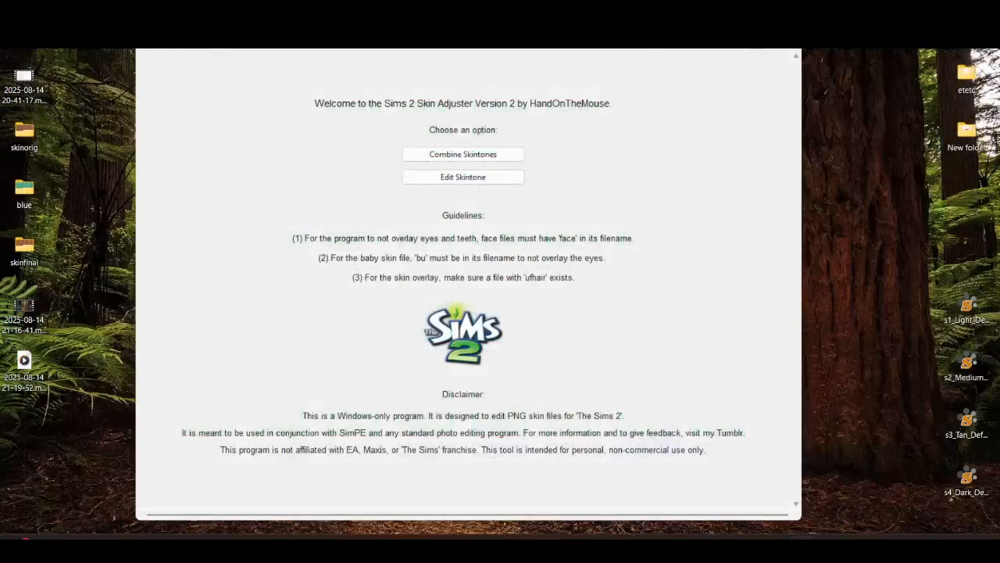
# Open the skinfinal folder and review the recoloured skin textures before closing it
pyautogui.doubleClick(613, 45)
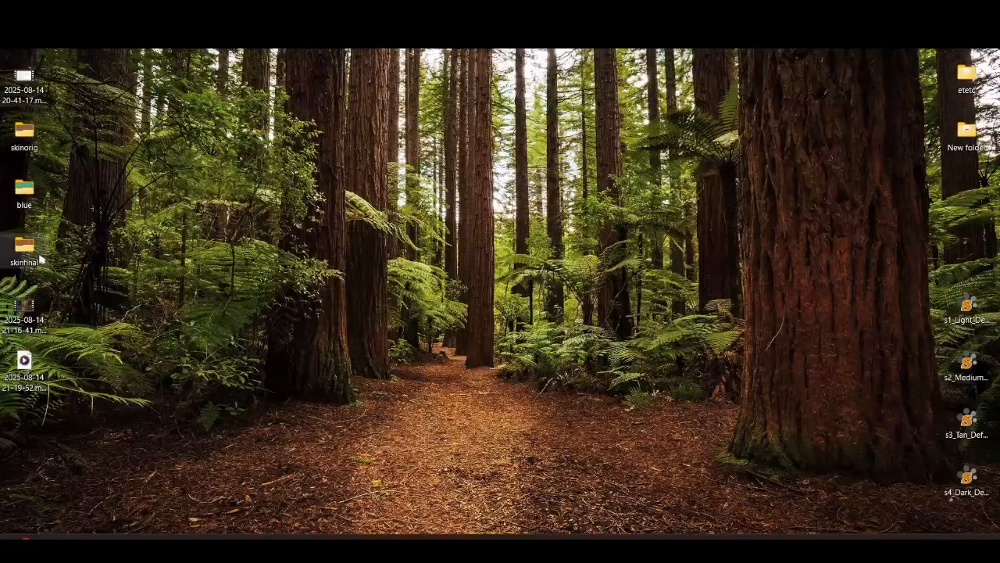
pyautogui.doubleClick(39, 258)
pyautogui.scroll(-1, 461, 334)
pyautogui.scroll(1, 459, 336)
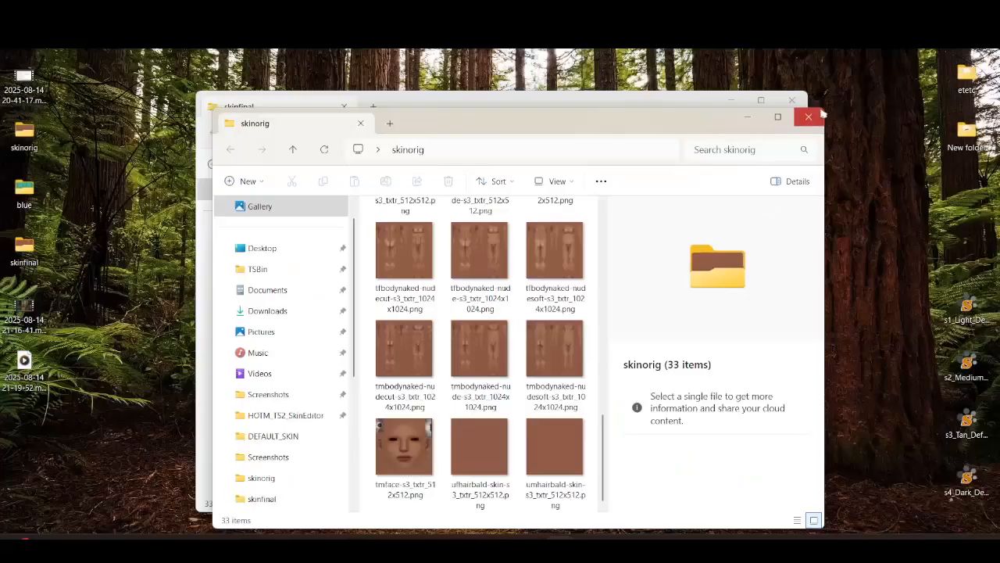
pyautogui.click(809, 116)
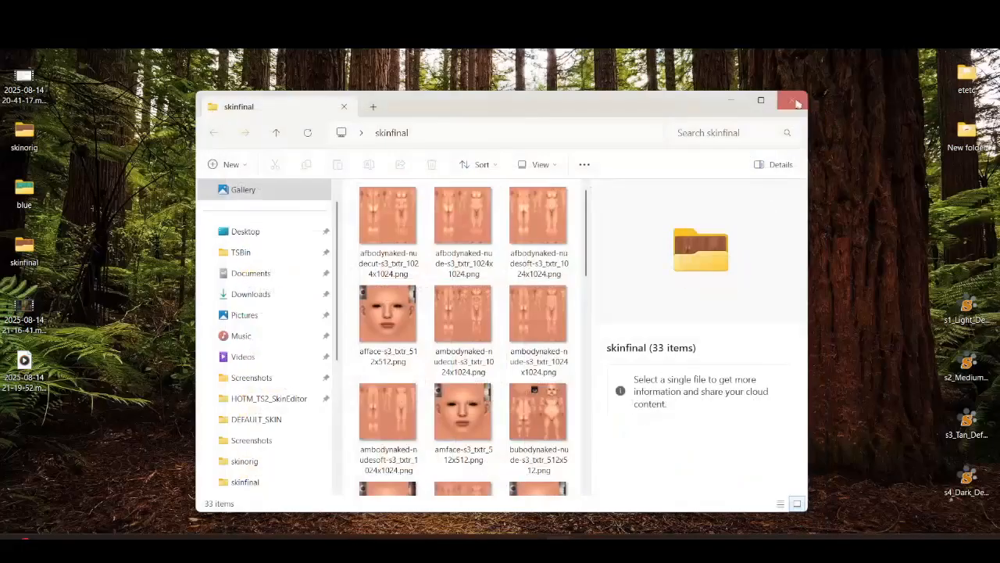
pyautogui.click(792, 100)
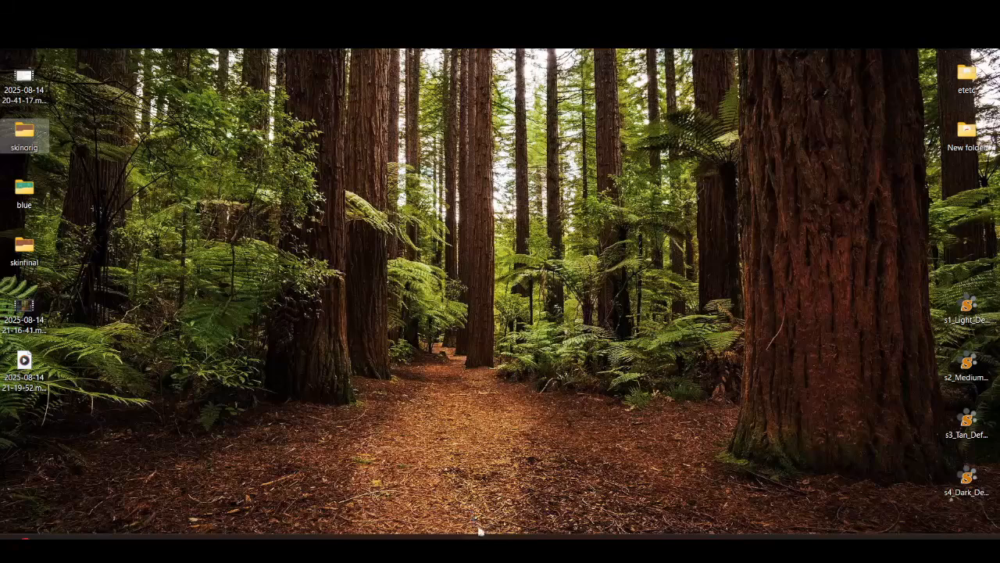
pyautogui.click(475, 537)
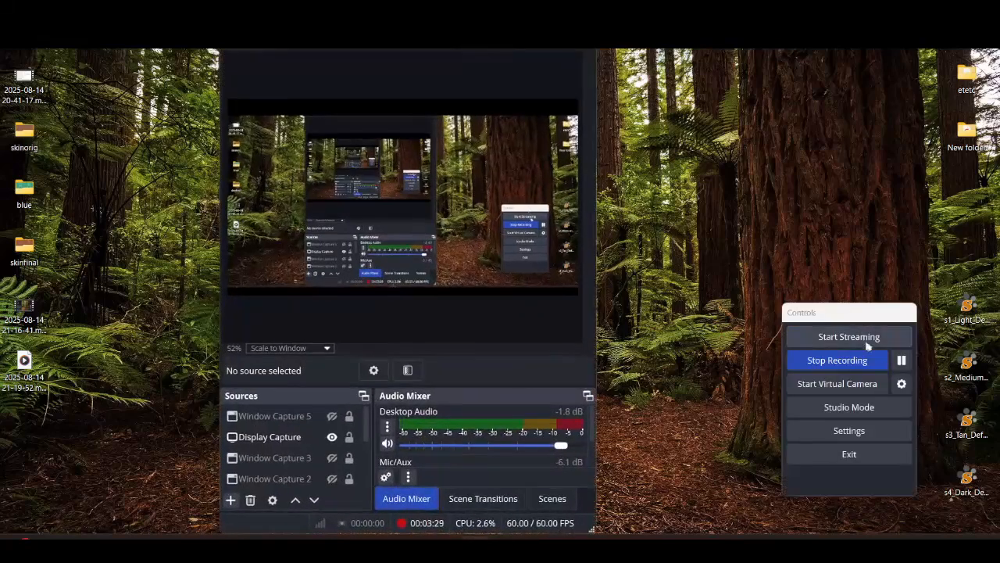